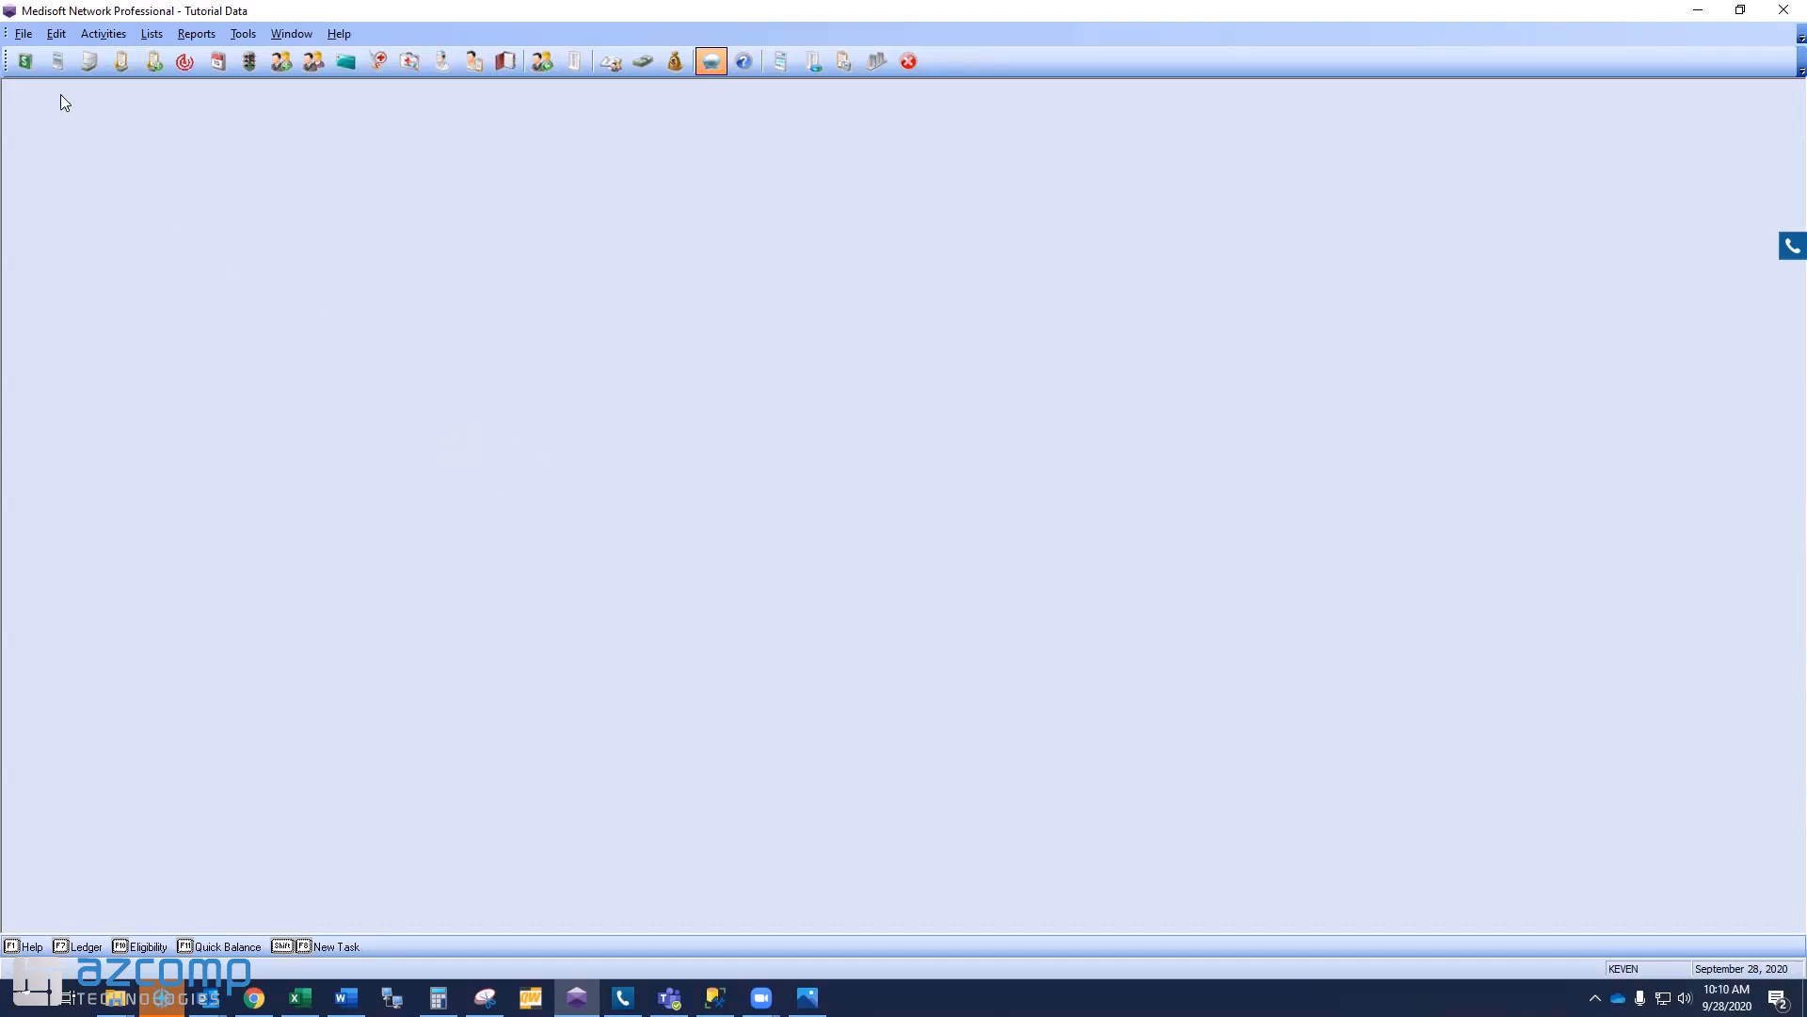
# - Open Transaction Entry and load a patient's chart, with Medicare and Aetna policies and a $7,859.89 total
pyautogui.click(24, 61)
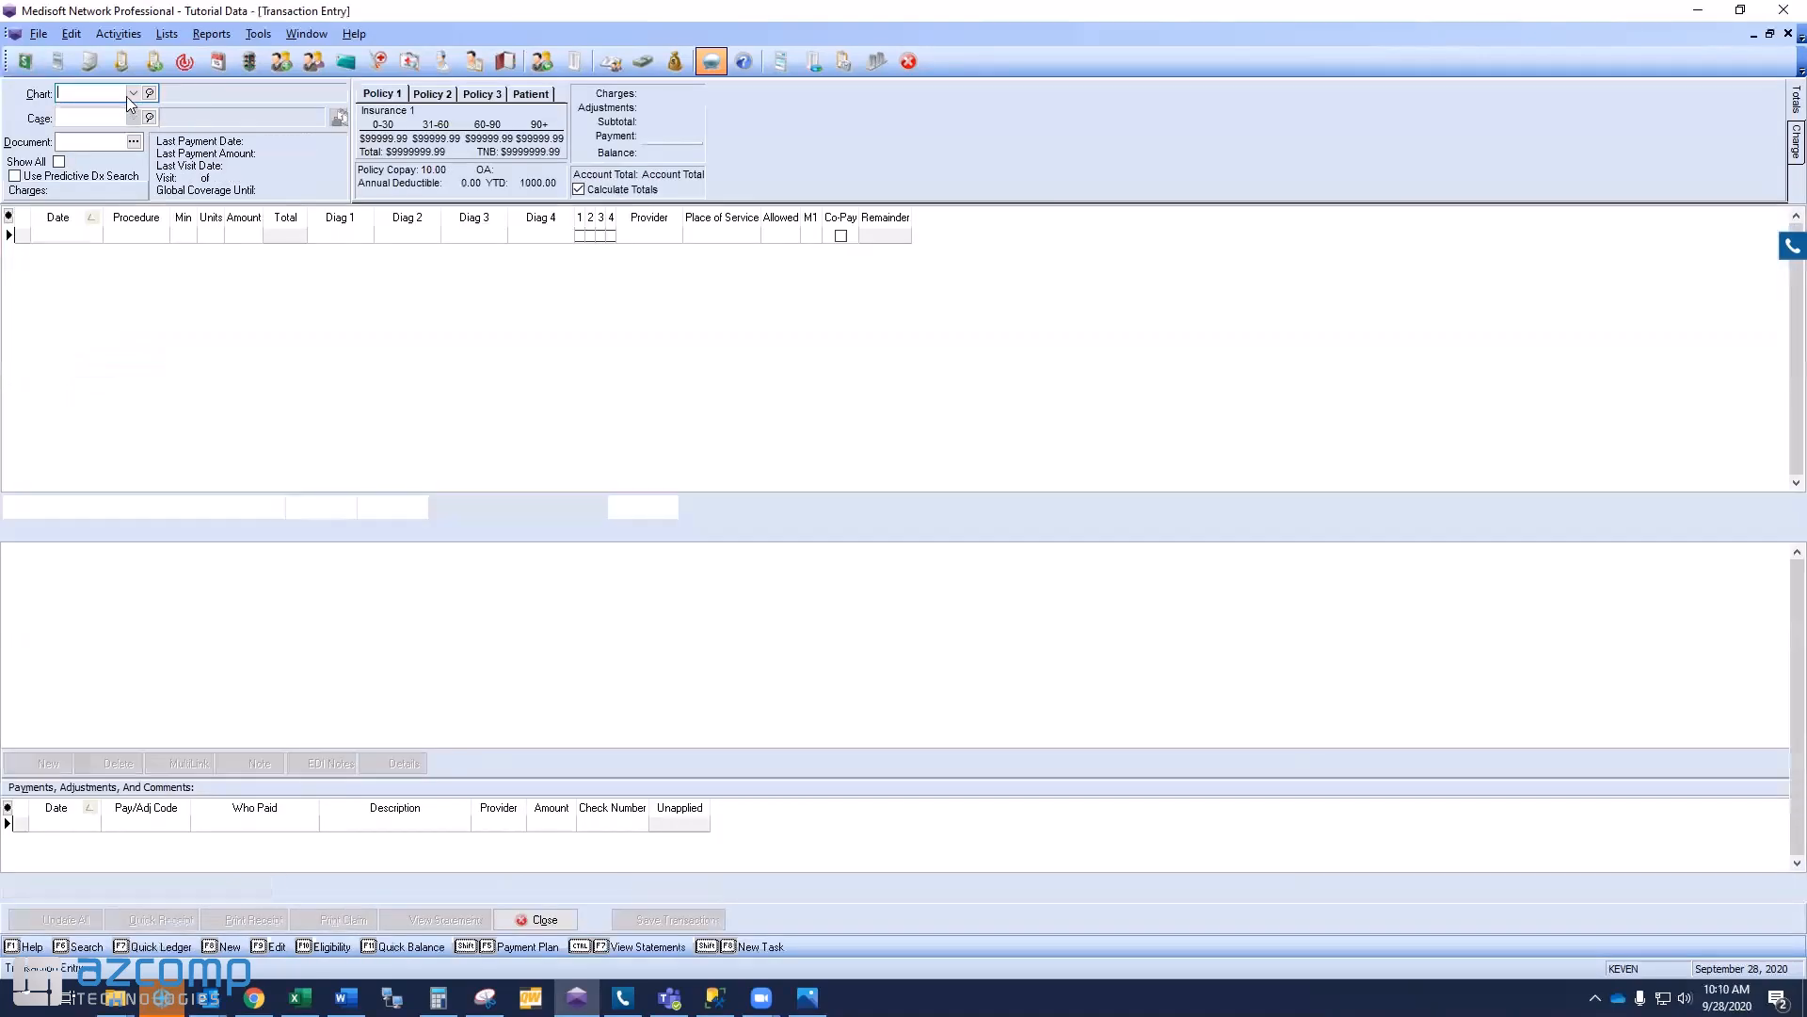
pyautogui.click(133, 94)
pyautogui.click(133, 141)
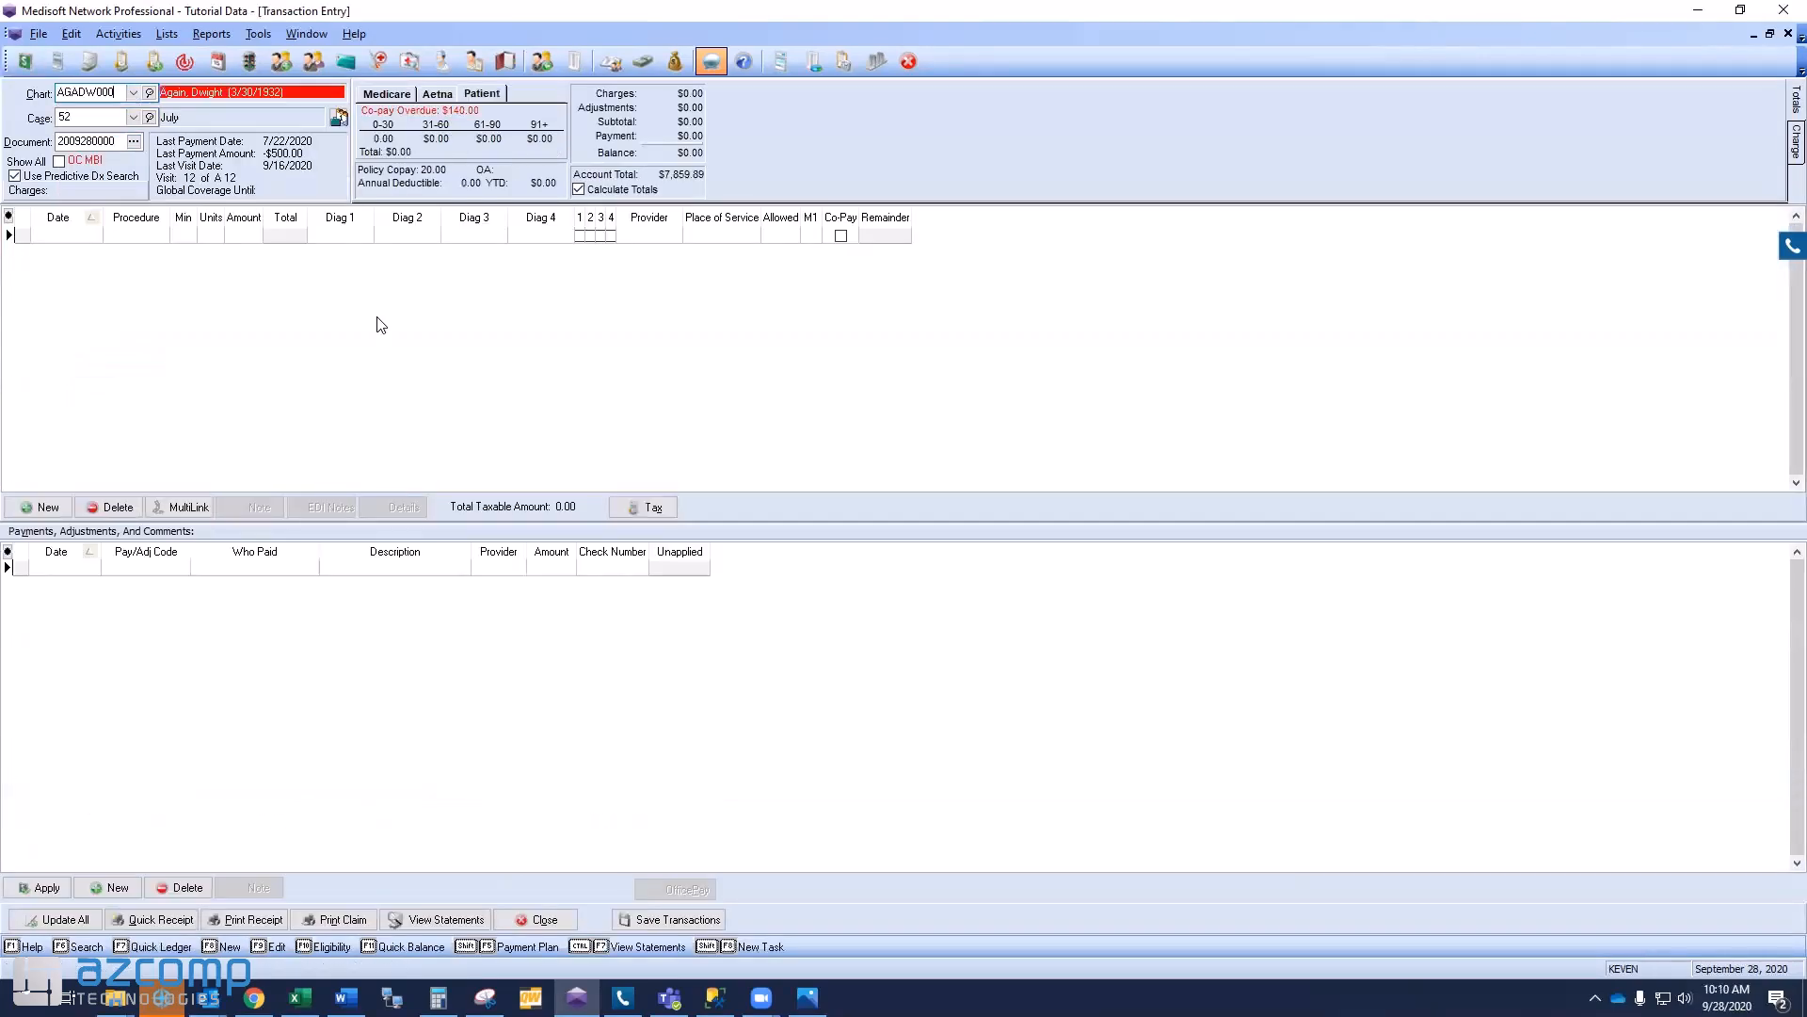
# - Open this patient's notes in Final Draft and select the author codes on the earlier notes
pyautogui.click(779, 61)
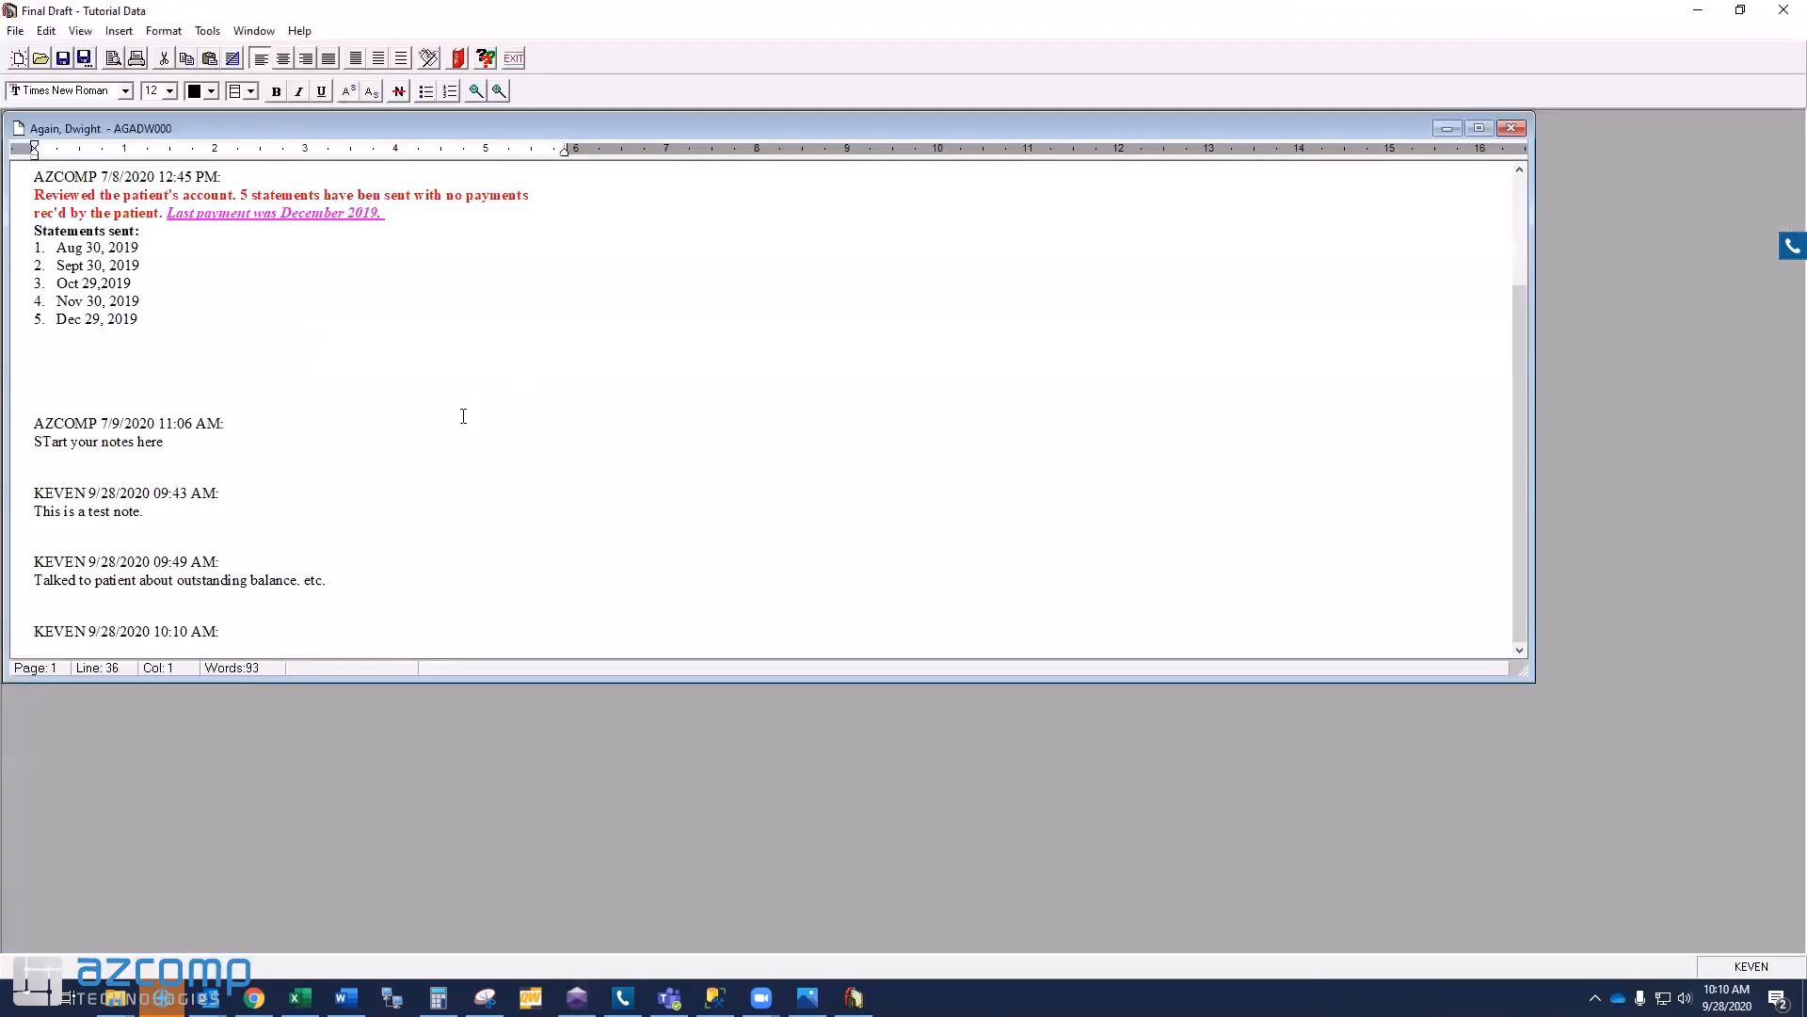
pyautogui.scroll(3, 463, 416)
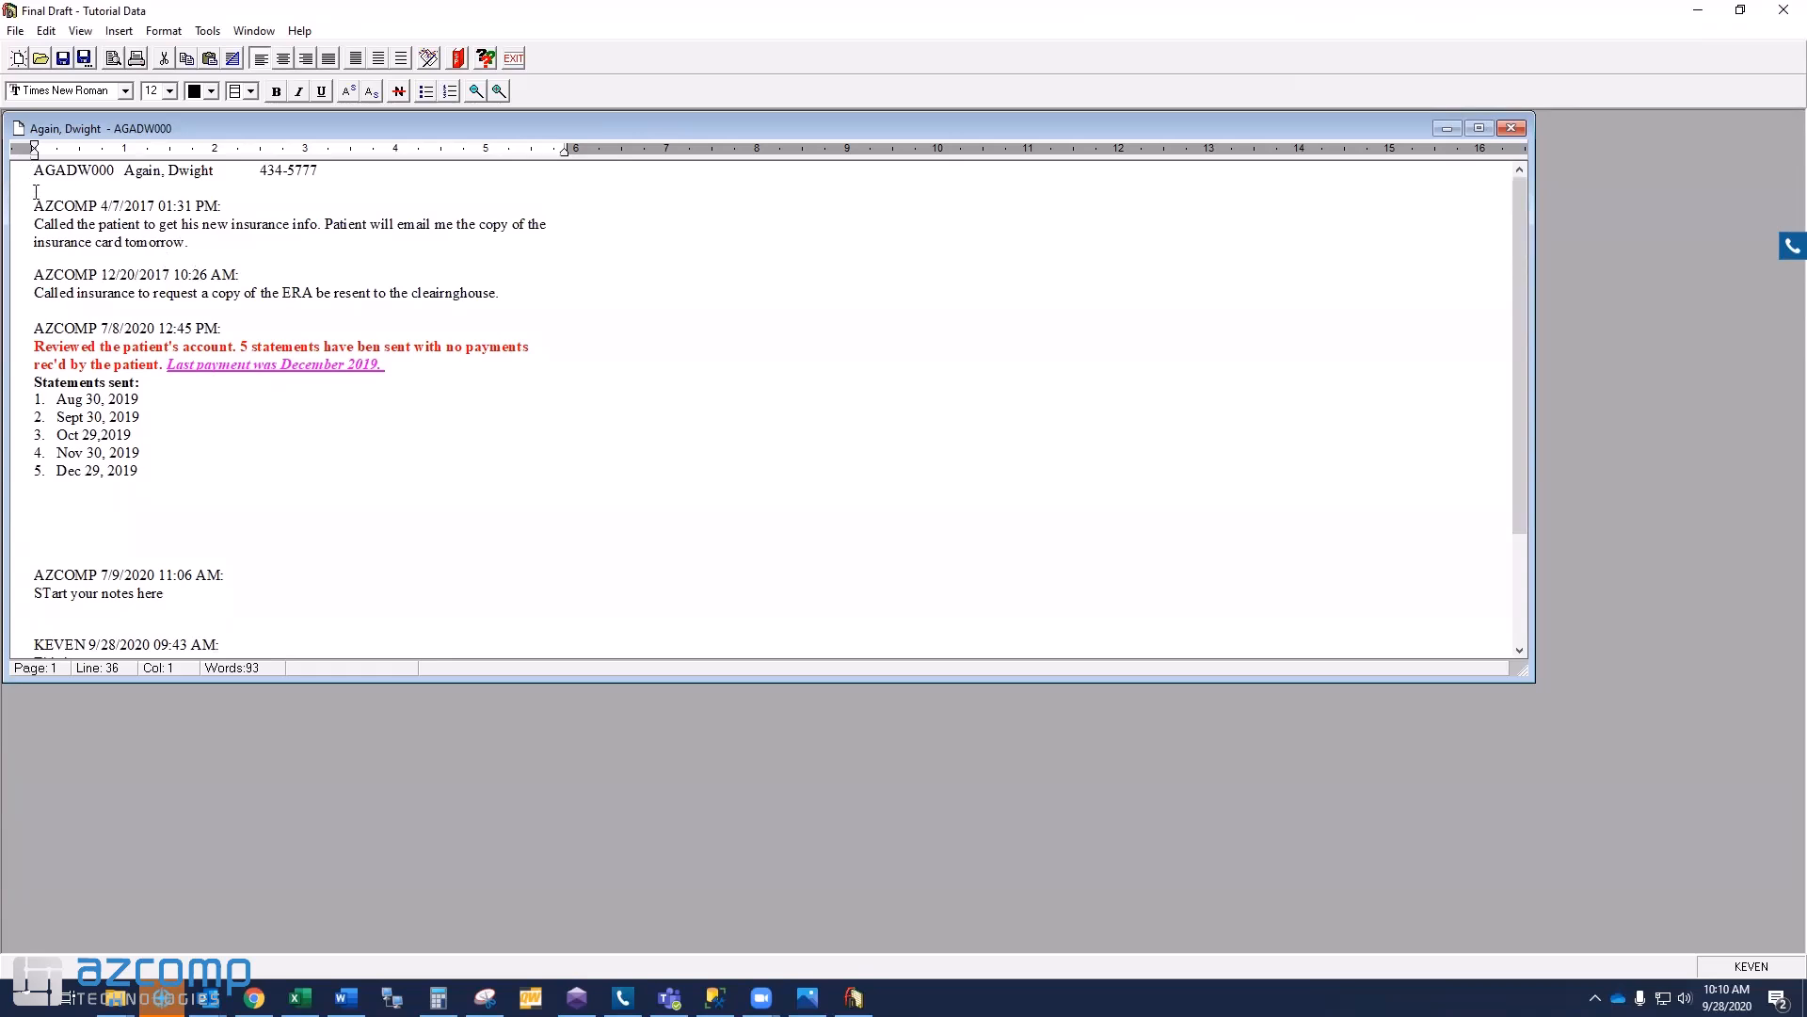
pyautogui.moveTo(34, 206); pyautogui.dragTo(217, 205)
pyautogui.press('Delete')
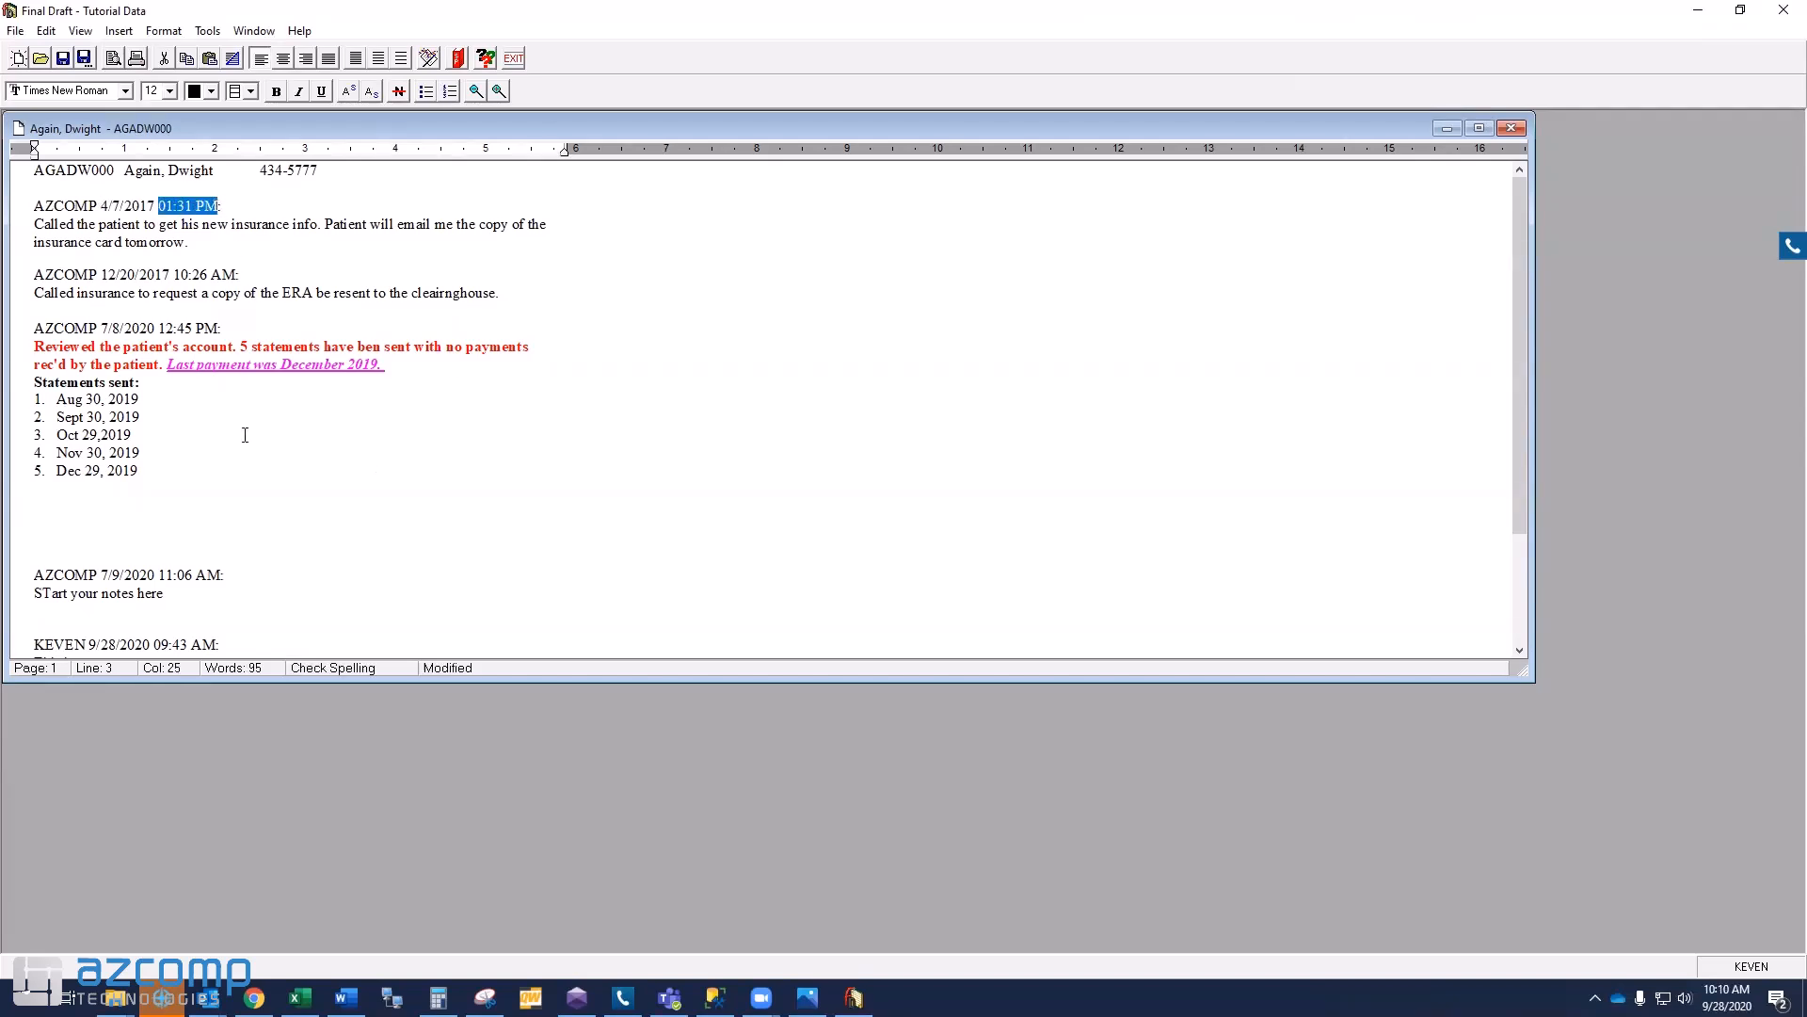
pyautogui.moveTo(34, 205); pyautogui.dragTo(103, 206)
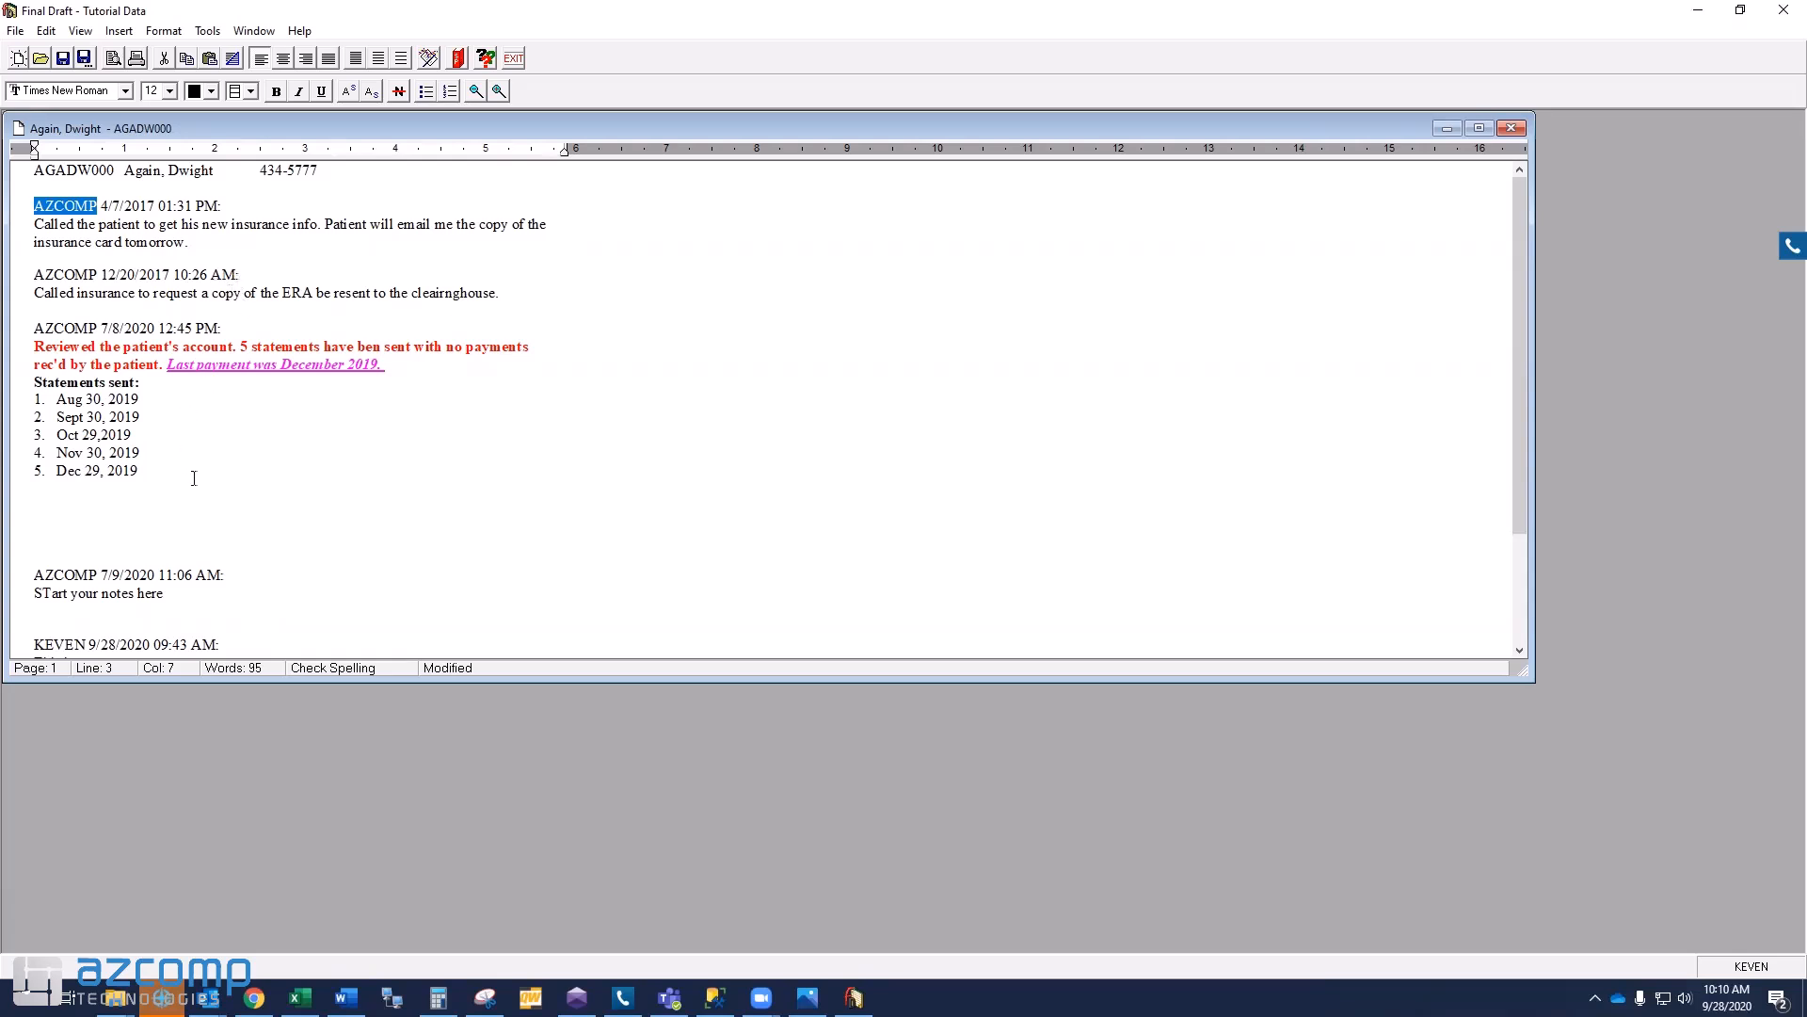
# - Start a new blank line after the 10:10 AM note heading
pyautogui.scroll(-3, 192, 476)
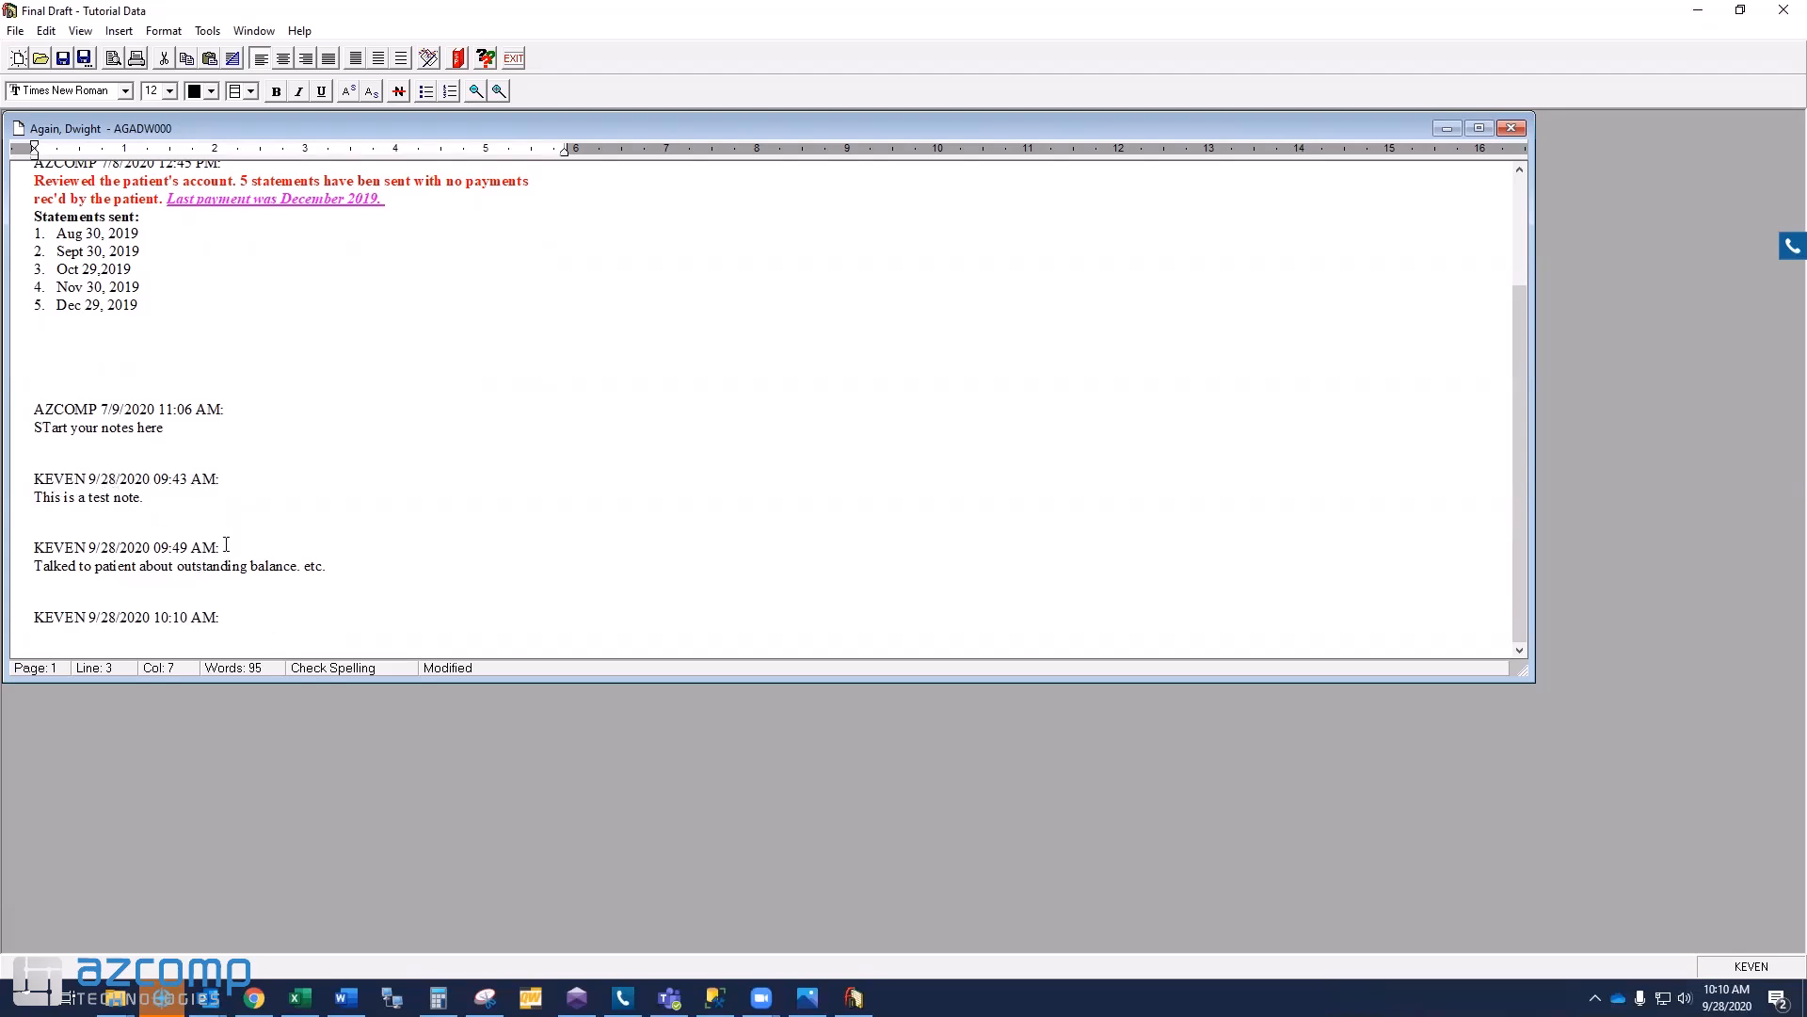
pyautogui.click(235, 614)
pyautogui.press('Return')
pyautogui.scroll(3, 156, 482)
pyautogui.scroll(-3, 156, 482)
pyautogui.scroll(3, 157, 482)
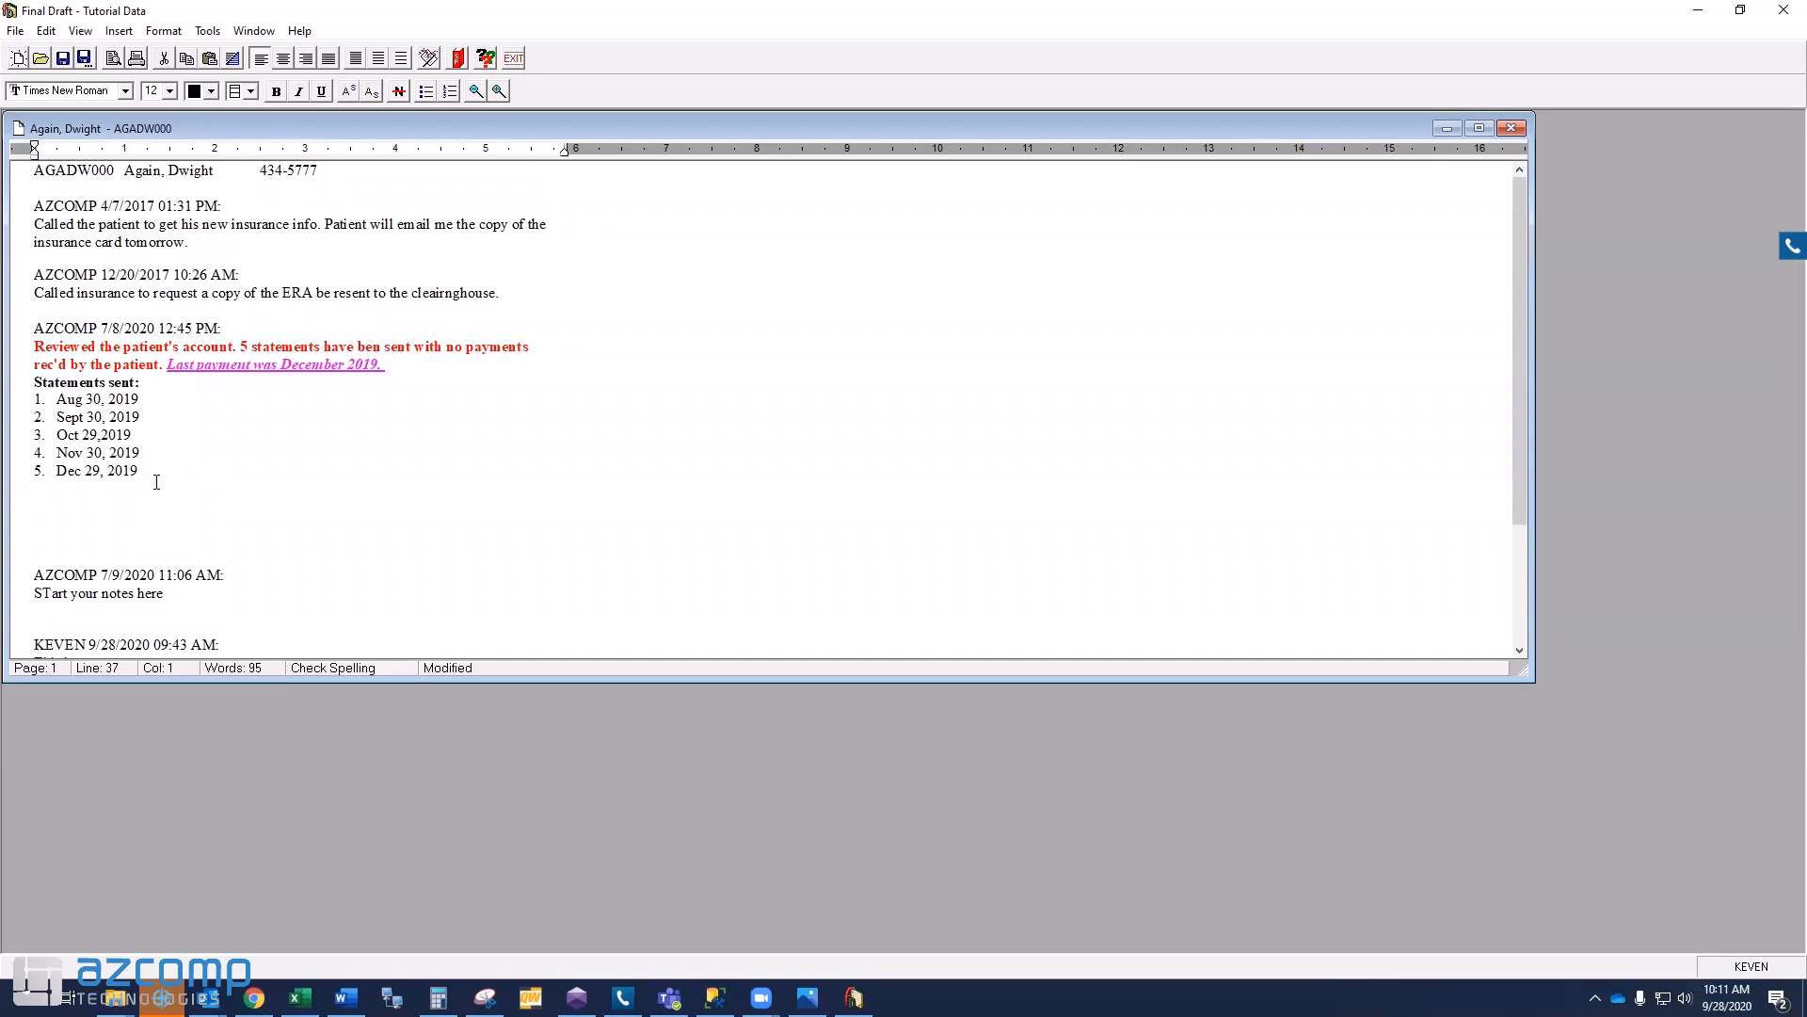
pyautogui.scroll(-3, 156, 482)
pyautogui.scroll(3, 156, 482)
# - Close the notes without saving, switch to another patient's chart, and open their notes in Final Draft
pyautogui.click(513, 58)
pyautogui.click(901, 544)
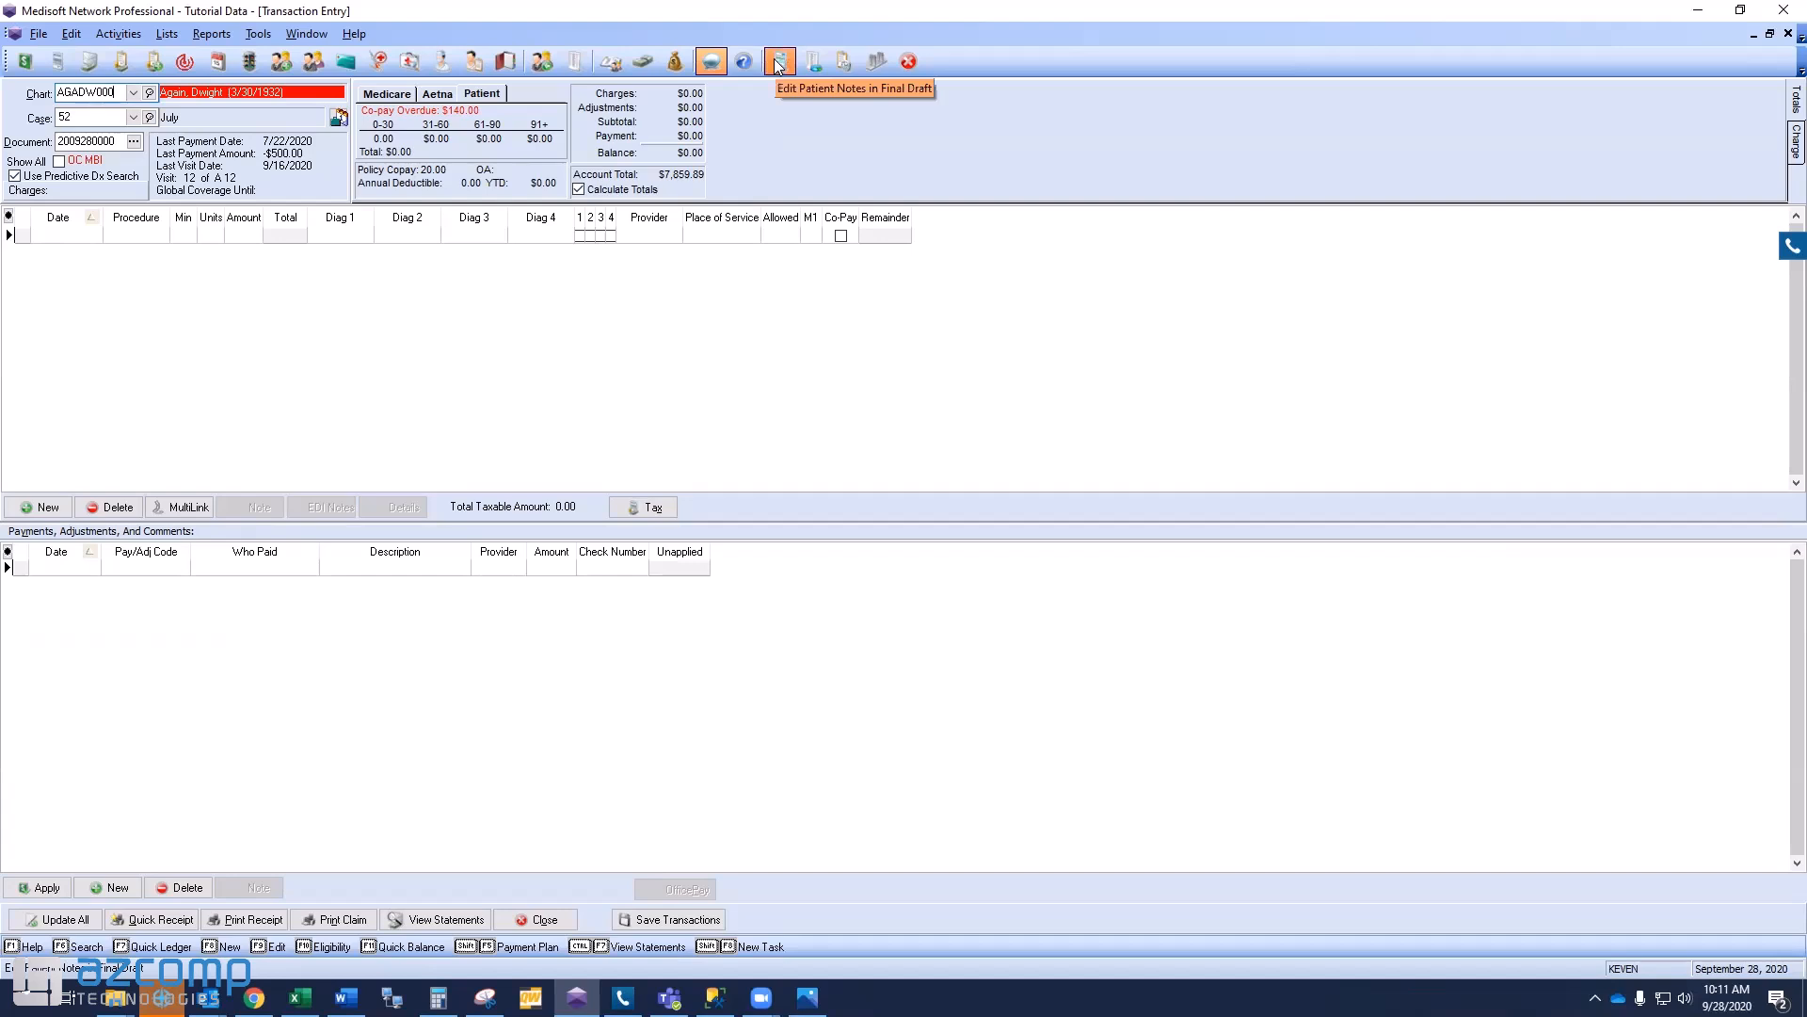
pyautogui.click(133, 92)
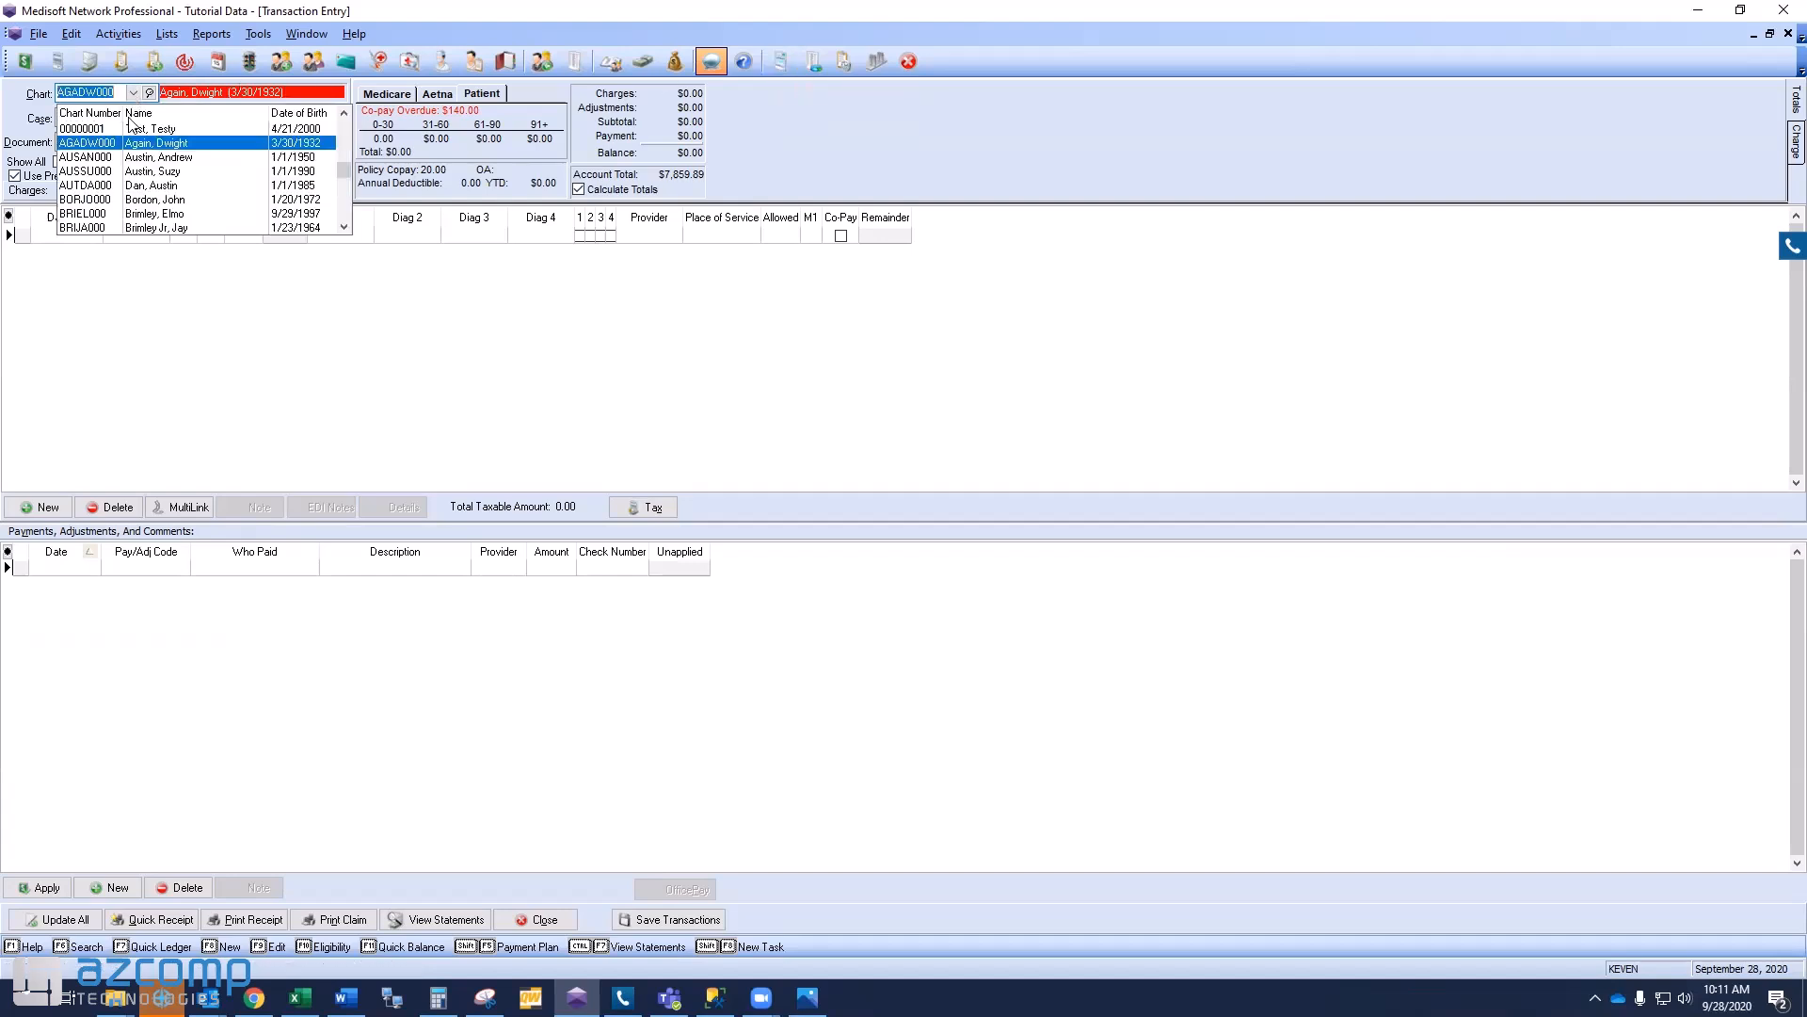
pyautogui.click(122, 130)
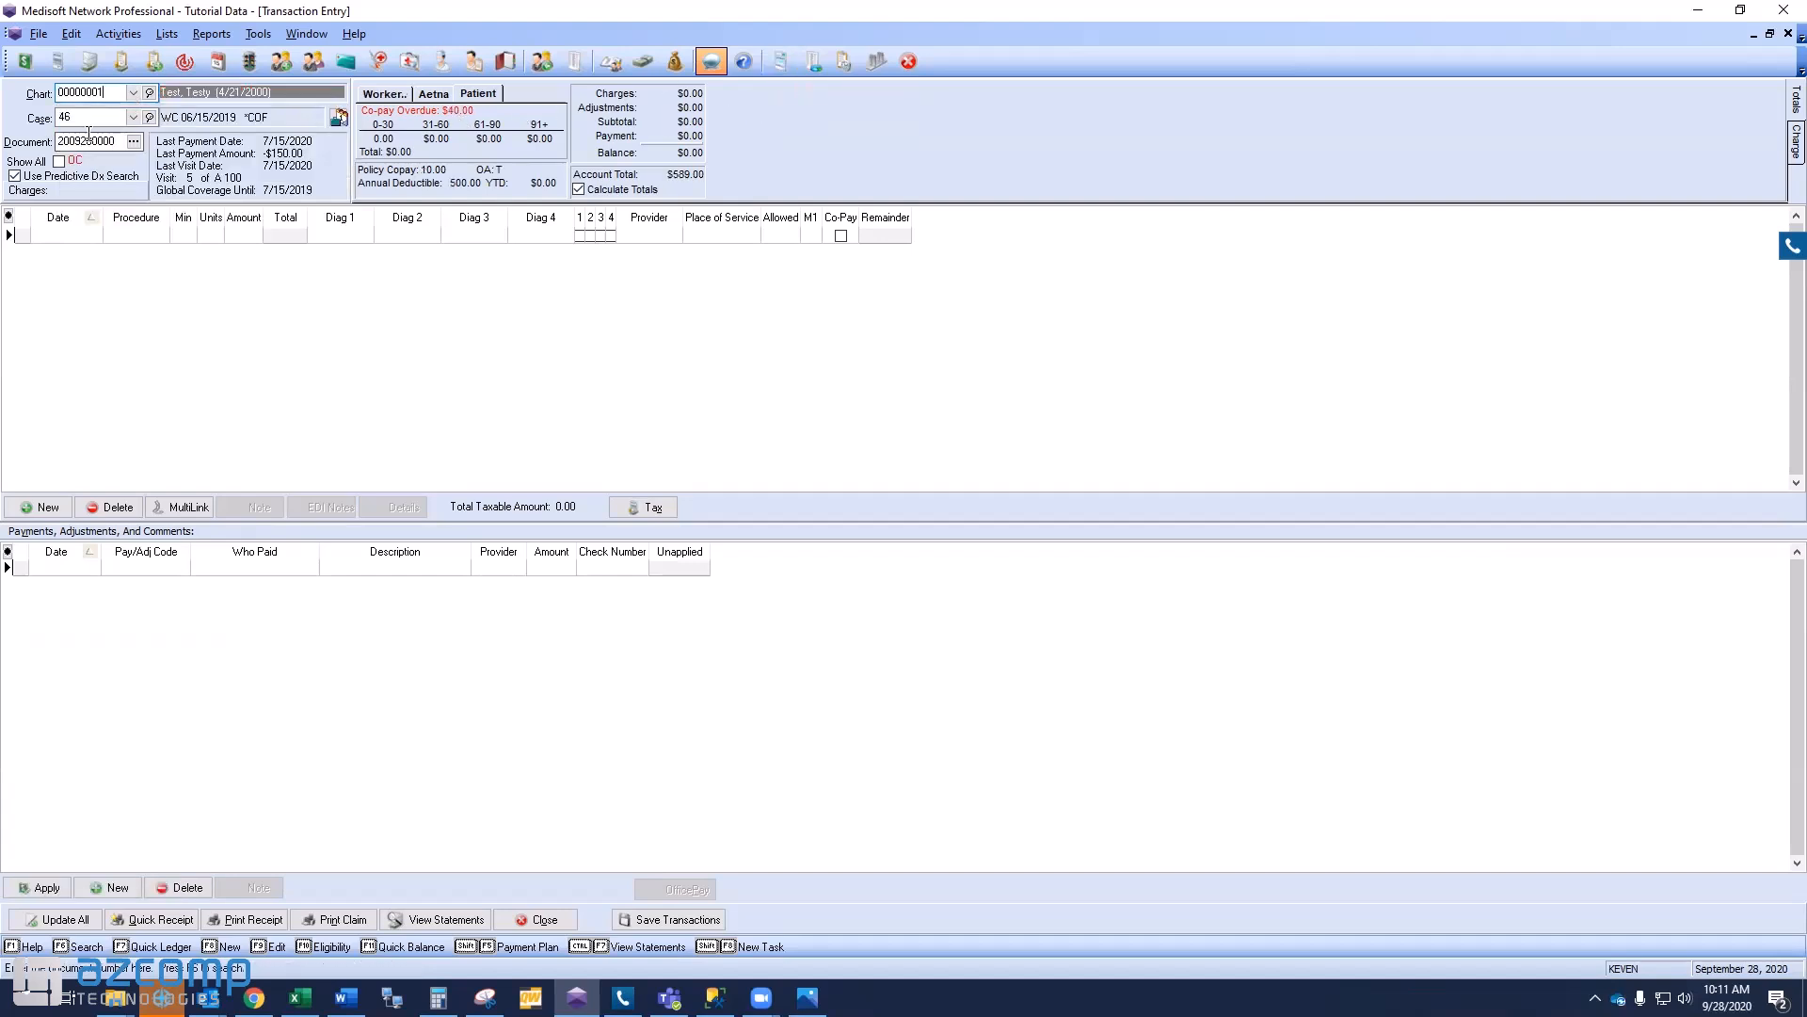
pyautogui.click(775, 62)
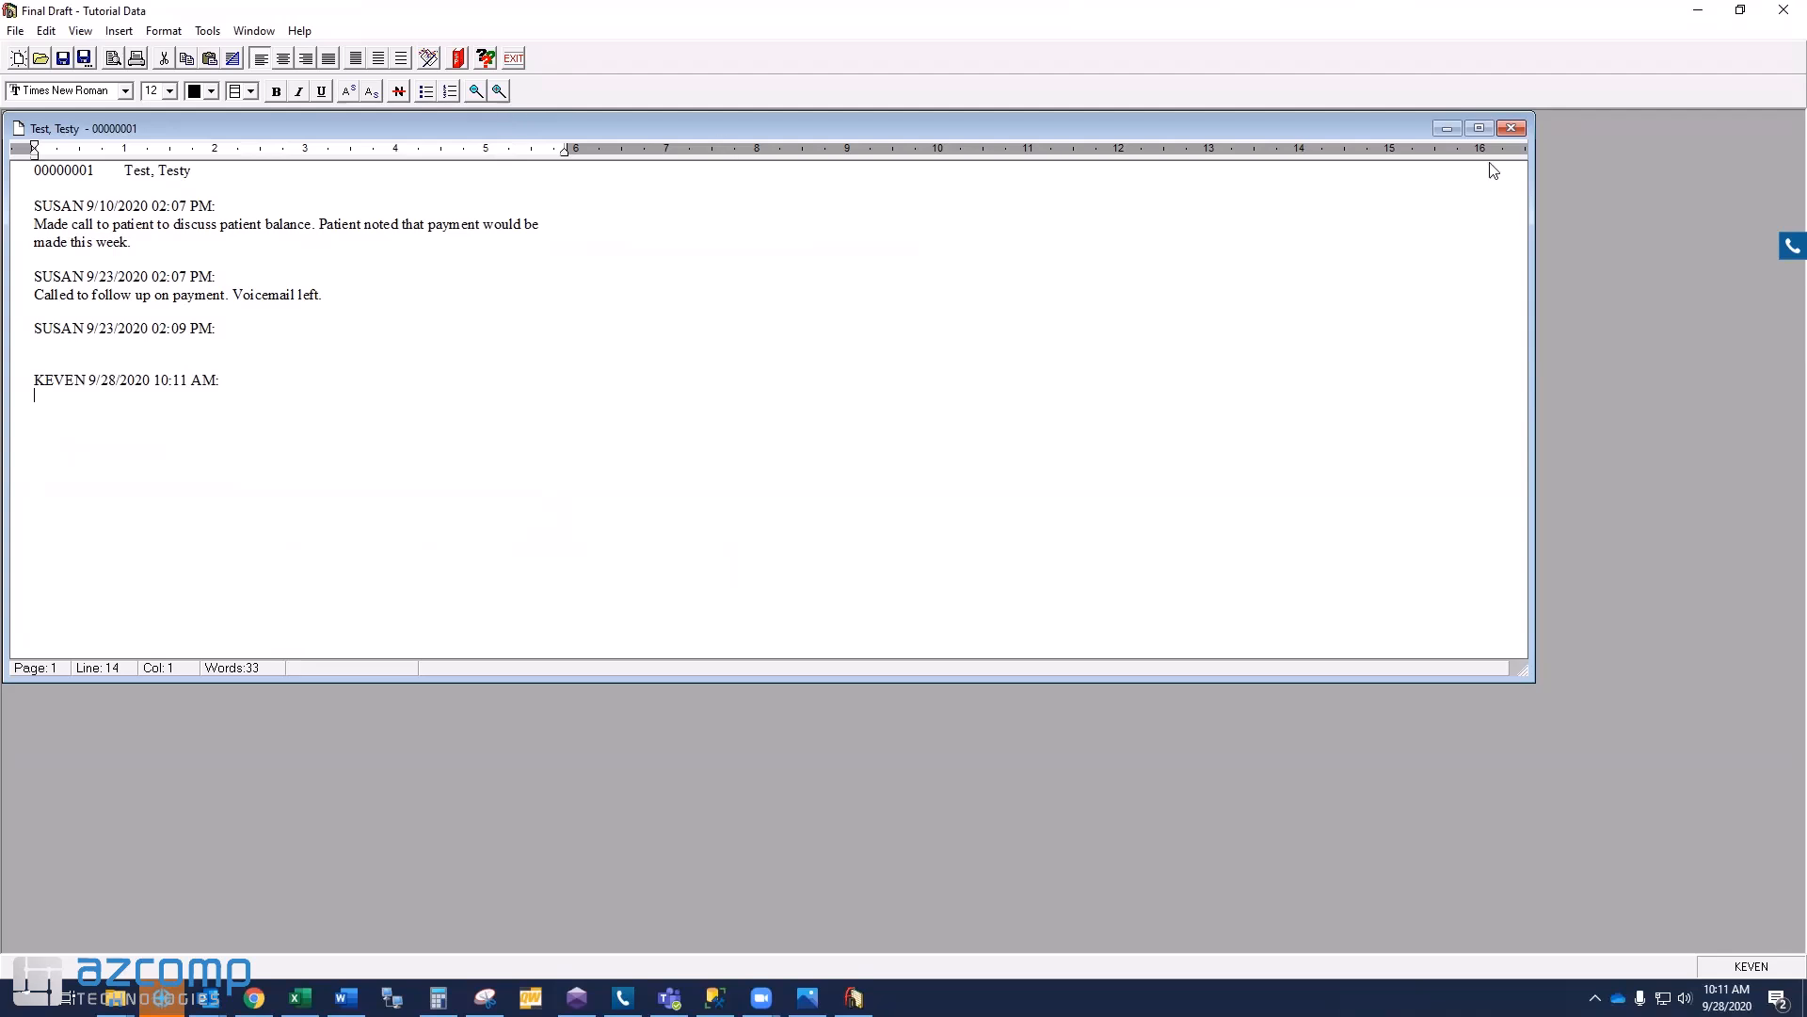
# - Close the second patient's notes document window
pyautogui.click(1512, 128)
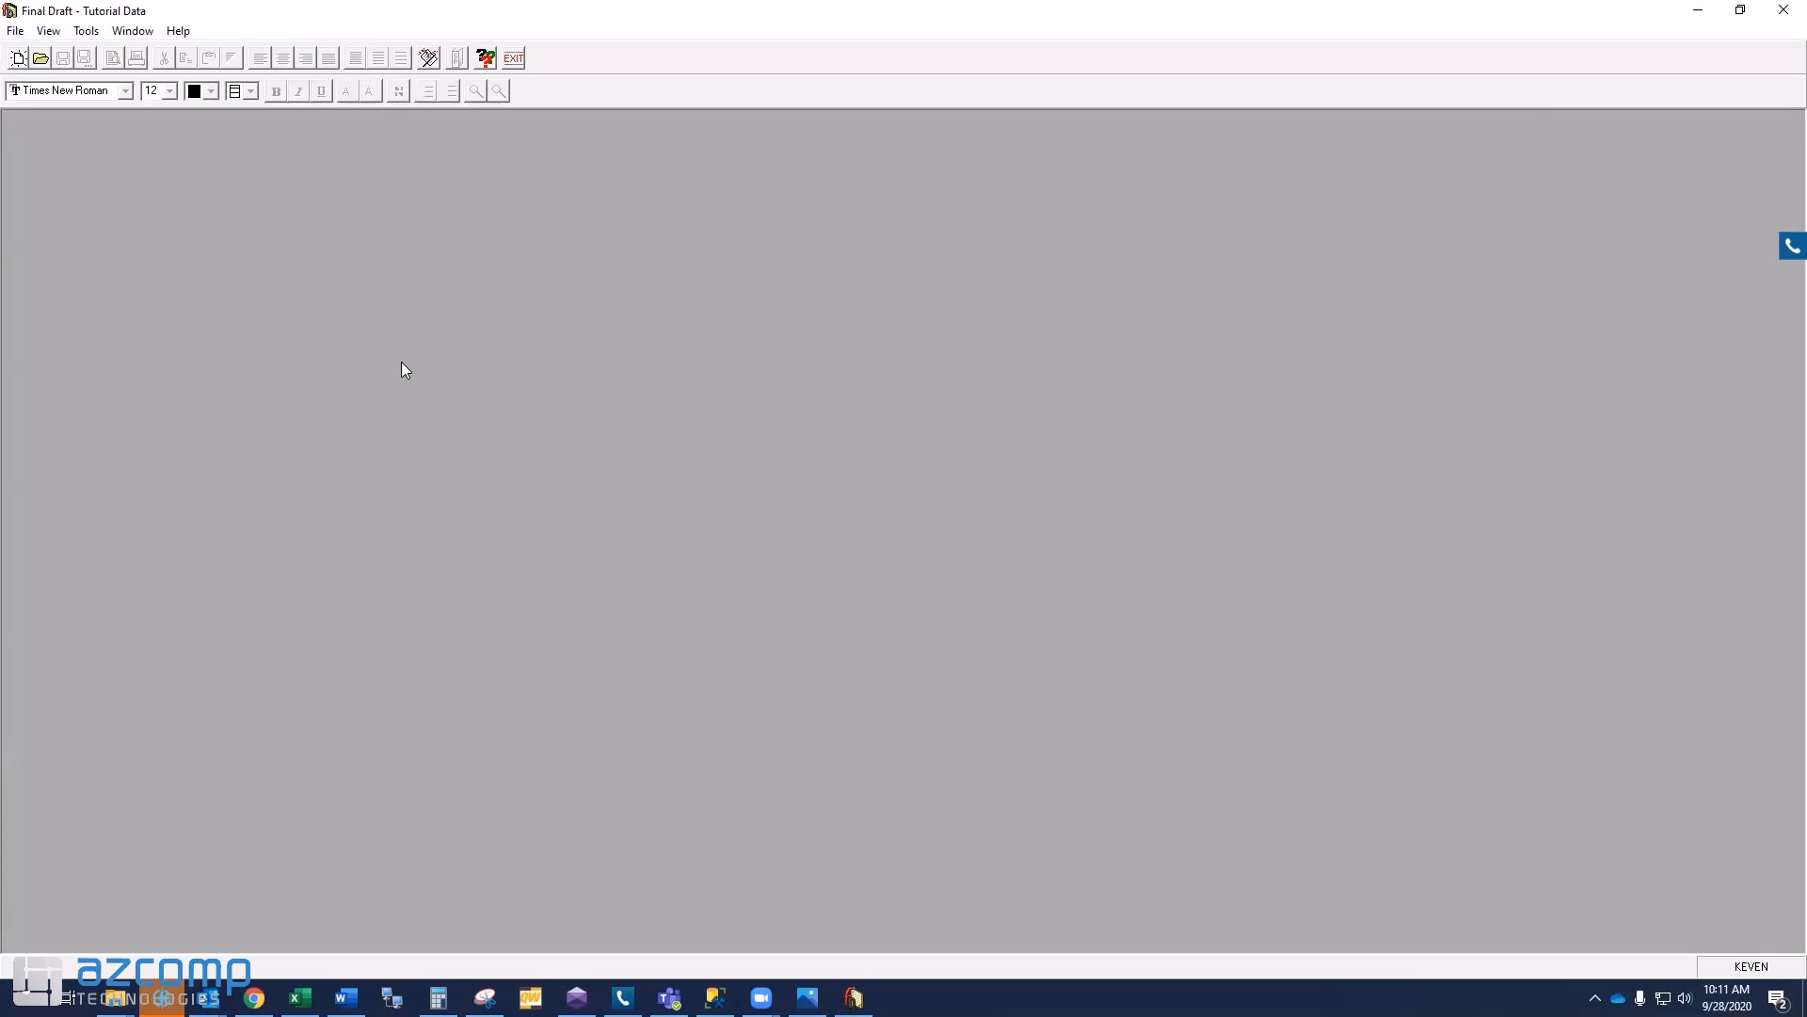
# - Browse the Open dialog's Documents, Narratives and Samples file types
pyautogui.click(40, 57)
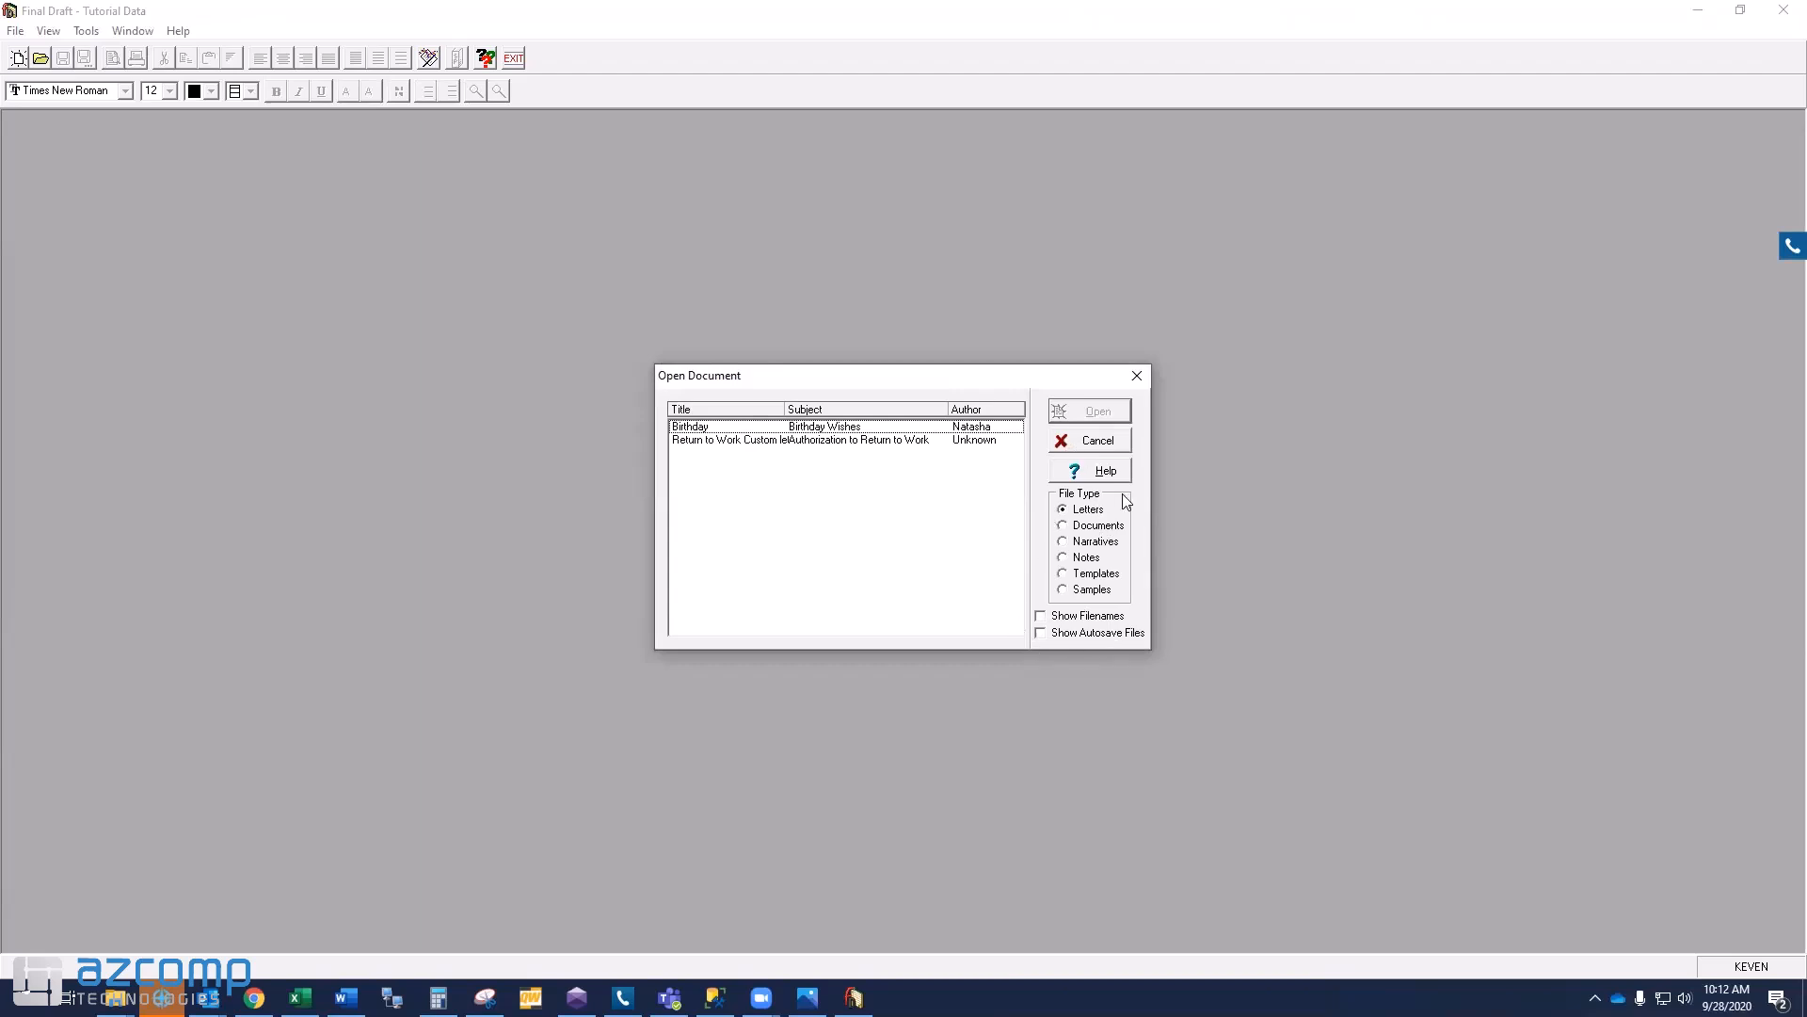
pyautogui.click(1085, 529)
pyautogui.click(1088, 542)
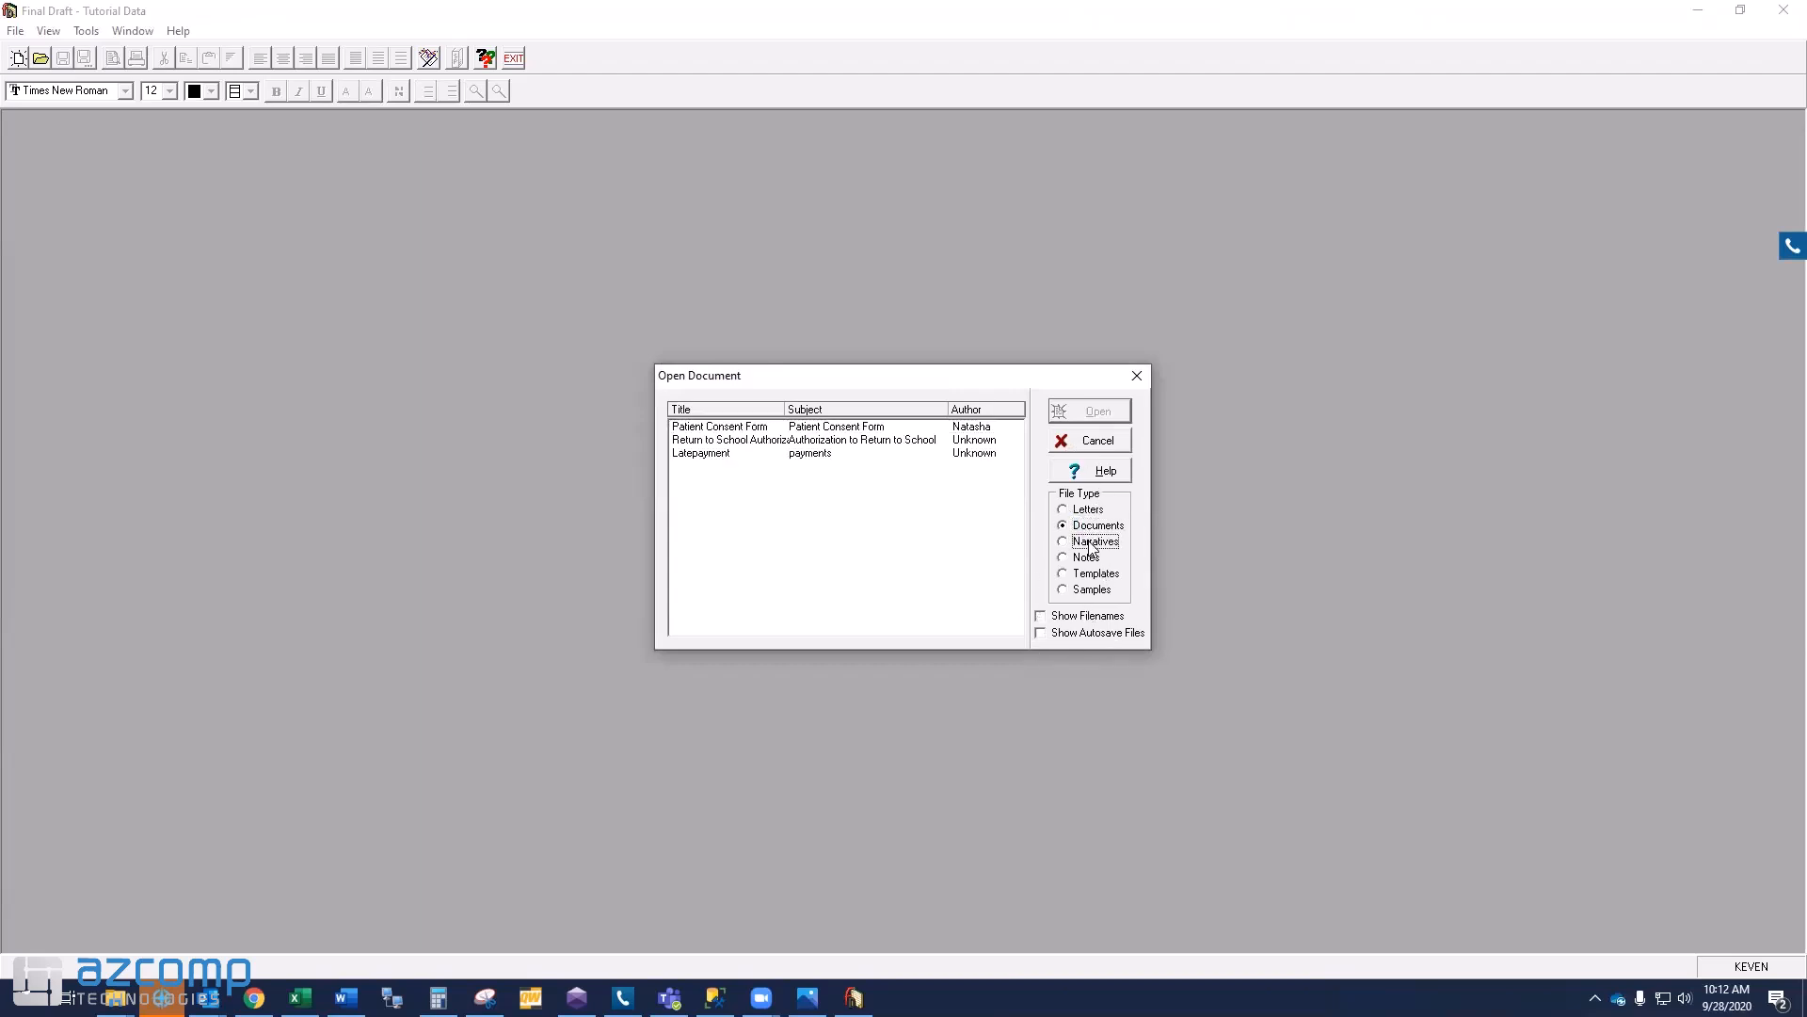
pyautogui.click(1089, 591)
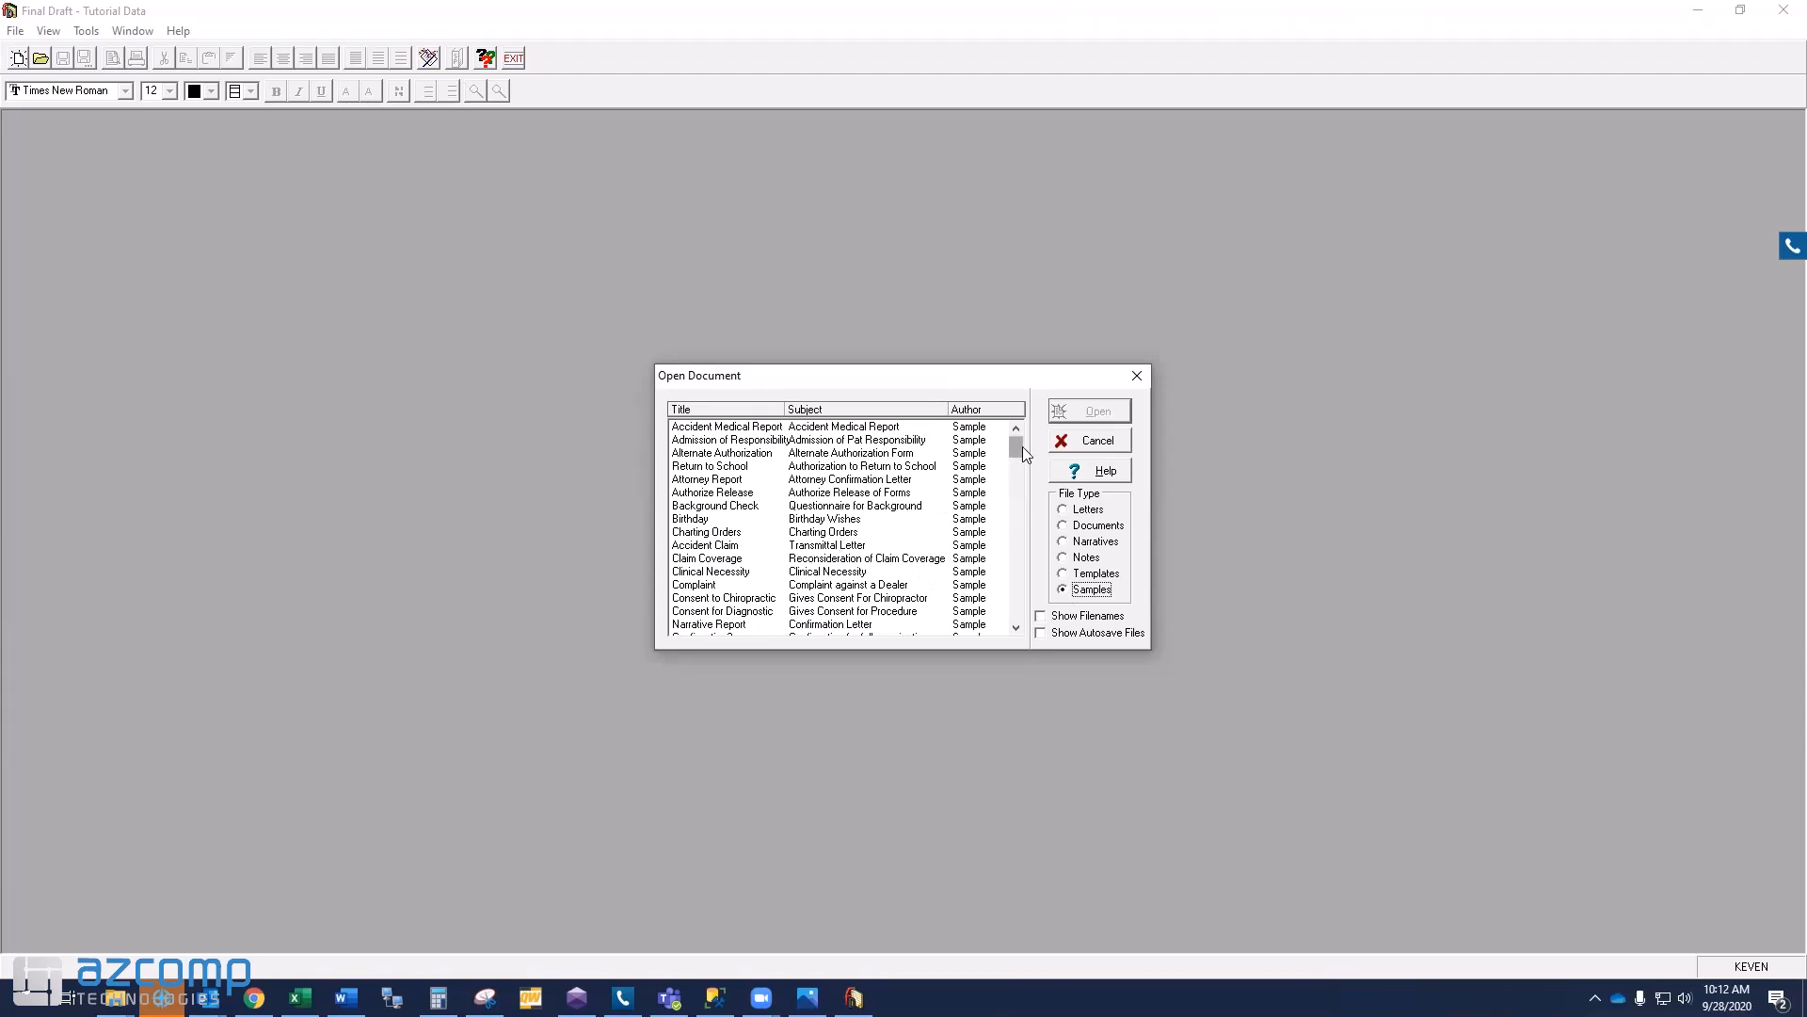
pyautogui.moveTo(1019, 442); pyautogui.dragTo(1023, 452)
pyautogui.moveTo(1028, 466); pyautogui.dragTo(1029, 607)
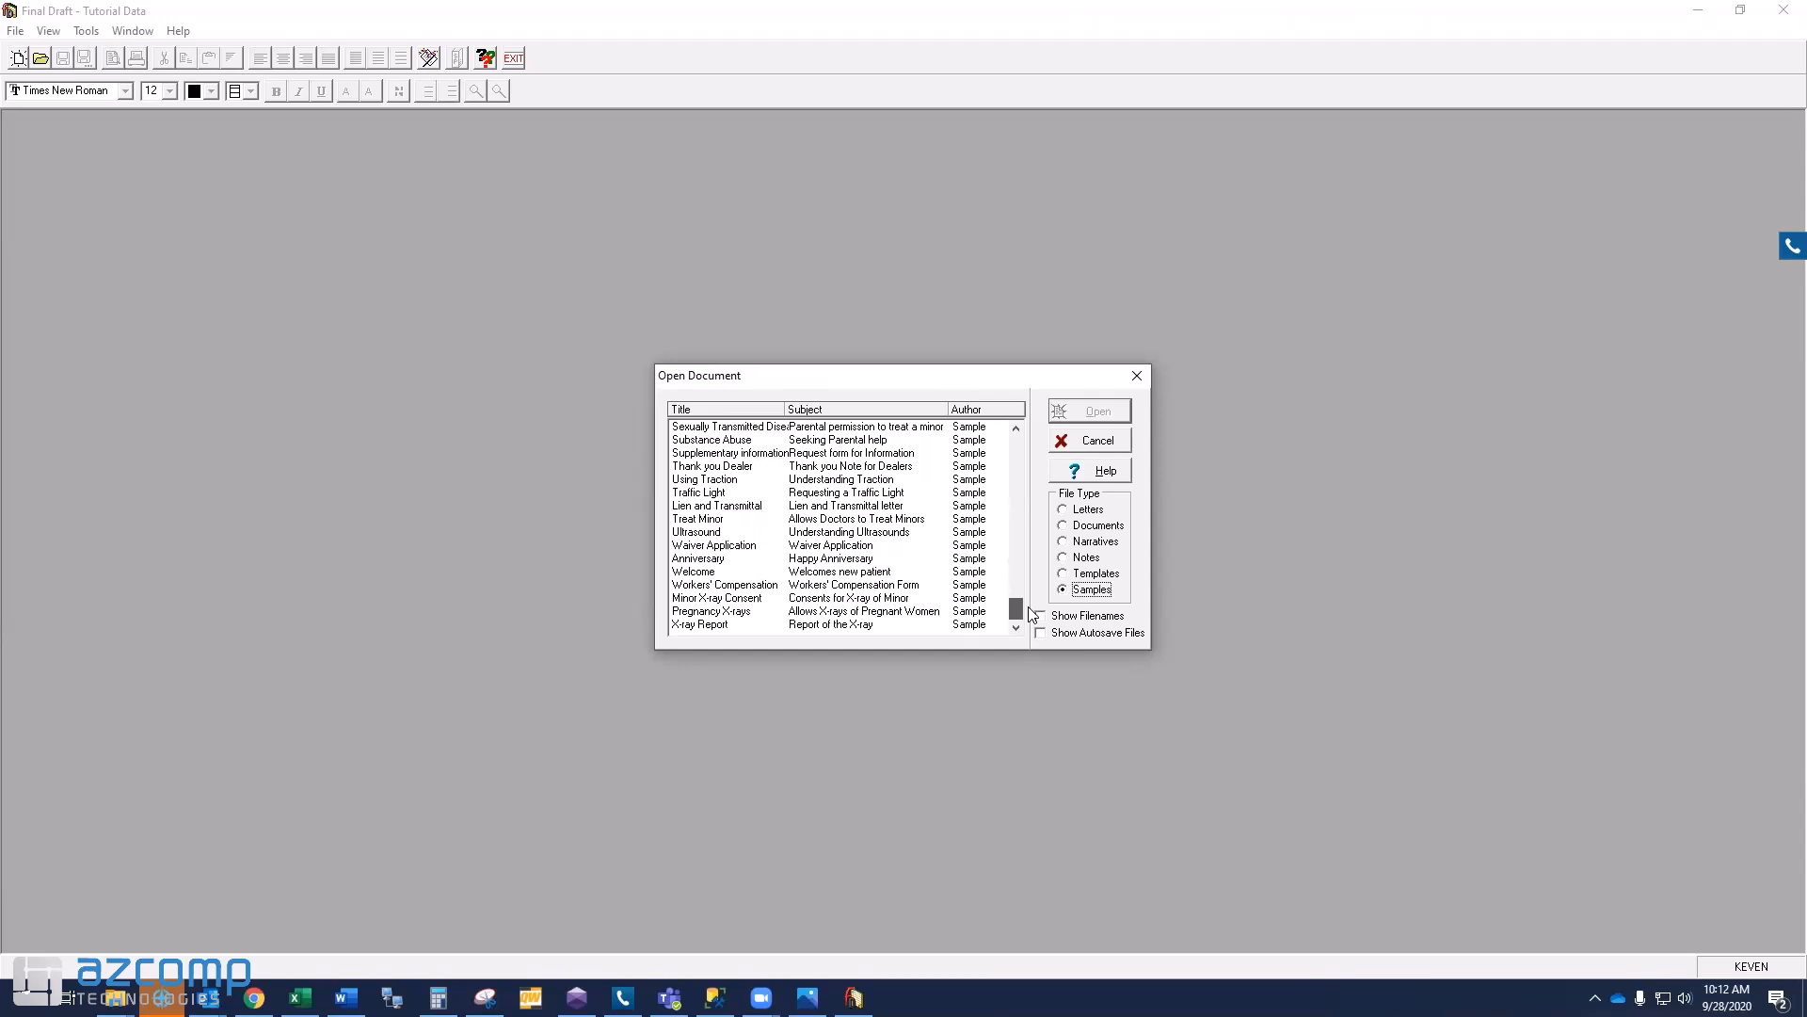
pyautogui.moveTo(1031, 613); pyautogui.dragTo(1014, 438)
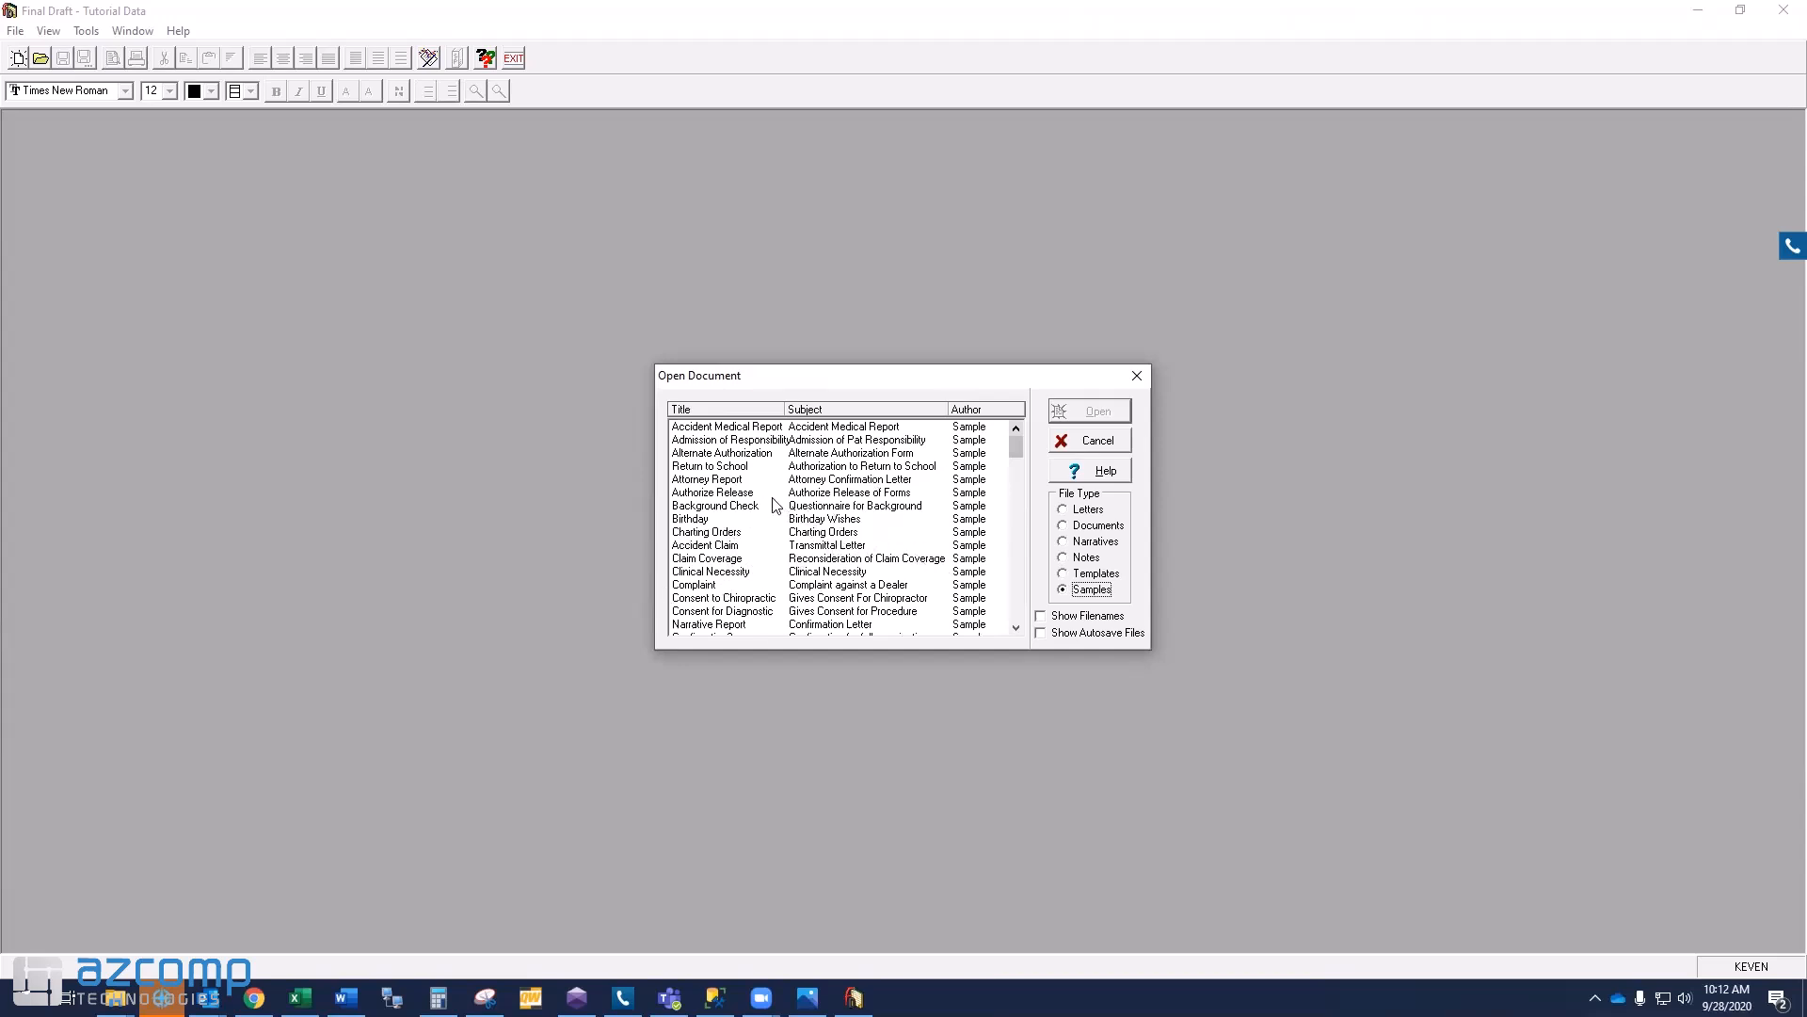
# - Cancel, then reopen the letter list and select the Return to Work Custom letter
pyautogui.click(1101, 443)
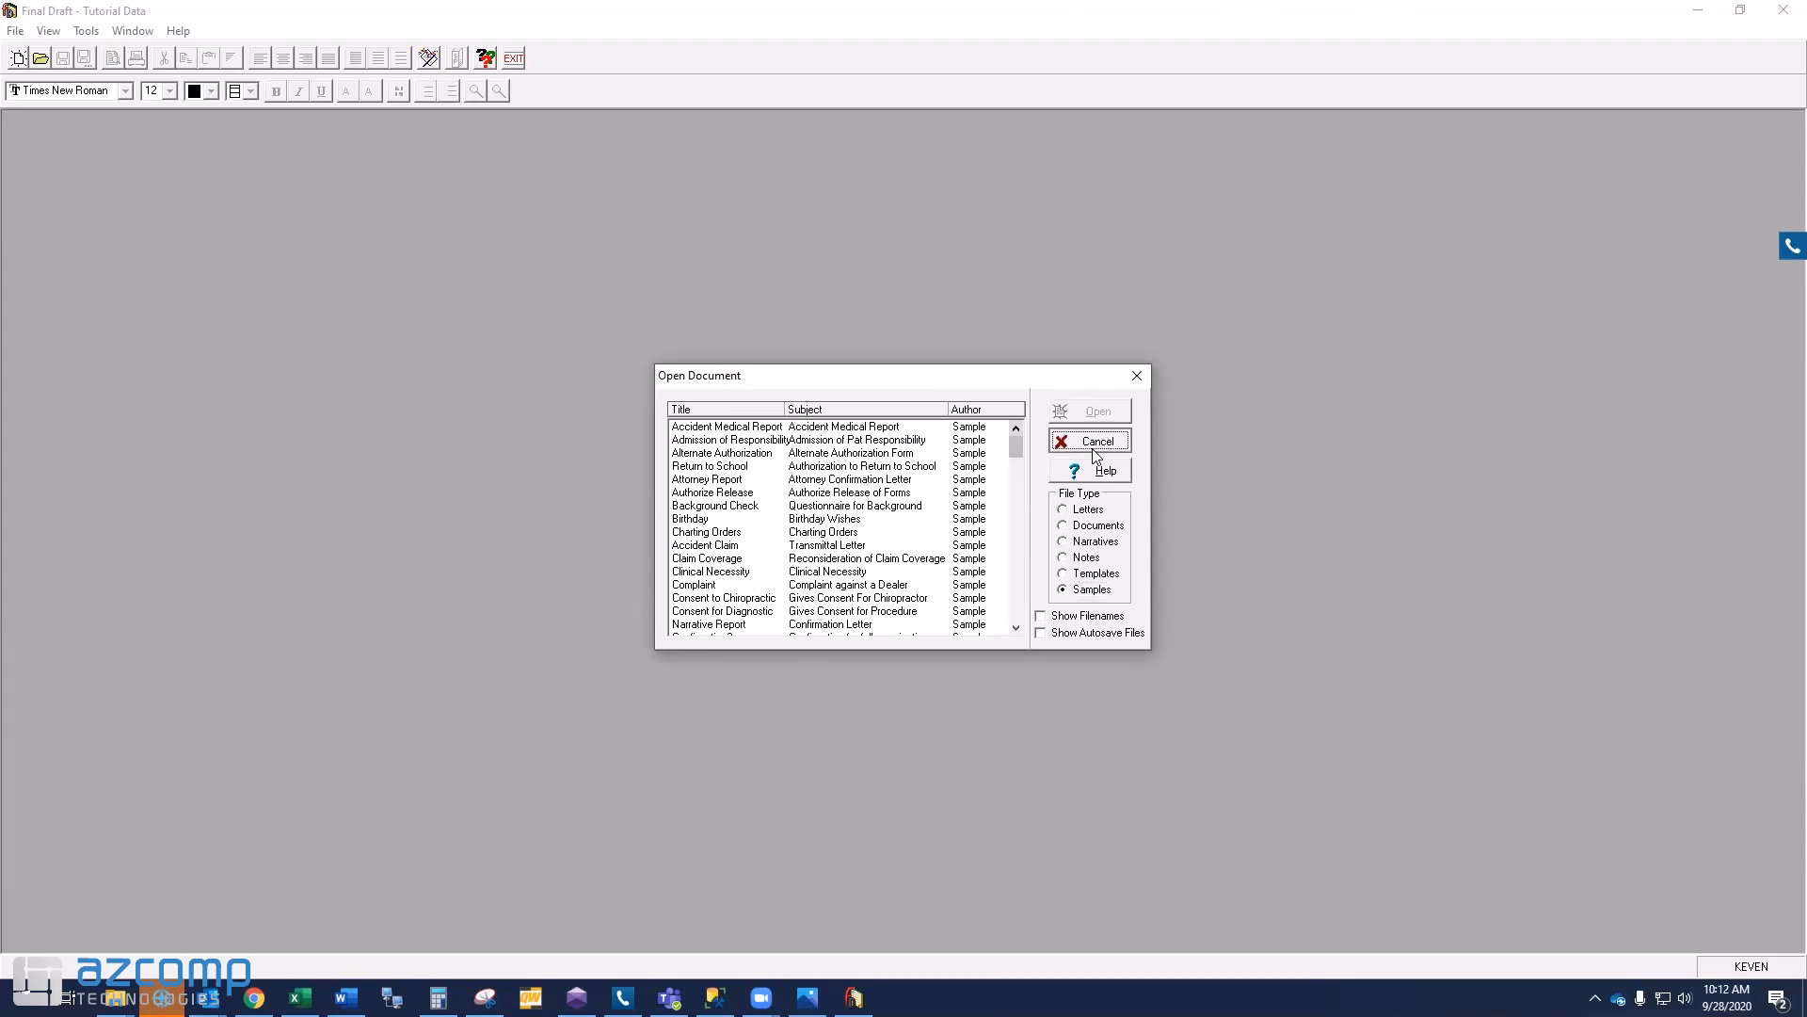
pyautogui.click(41, 60)
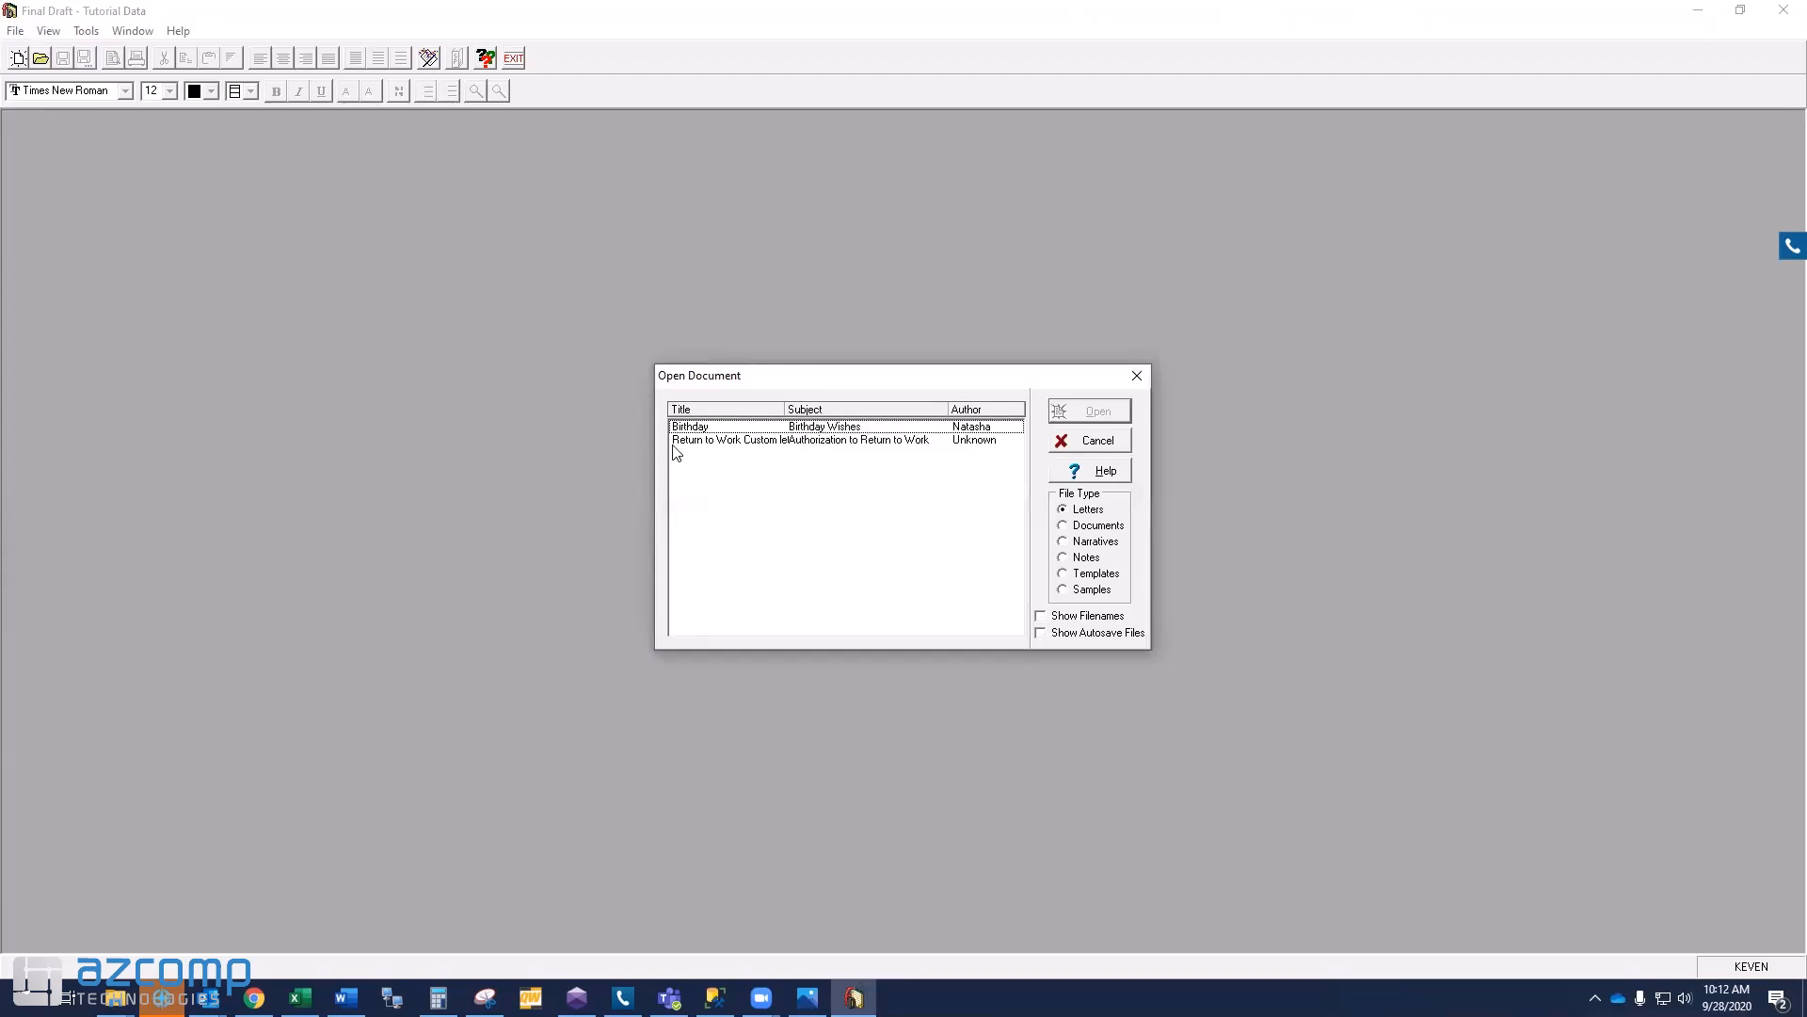
pyautogui.click(713, 441)
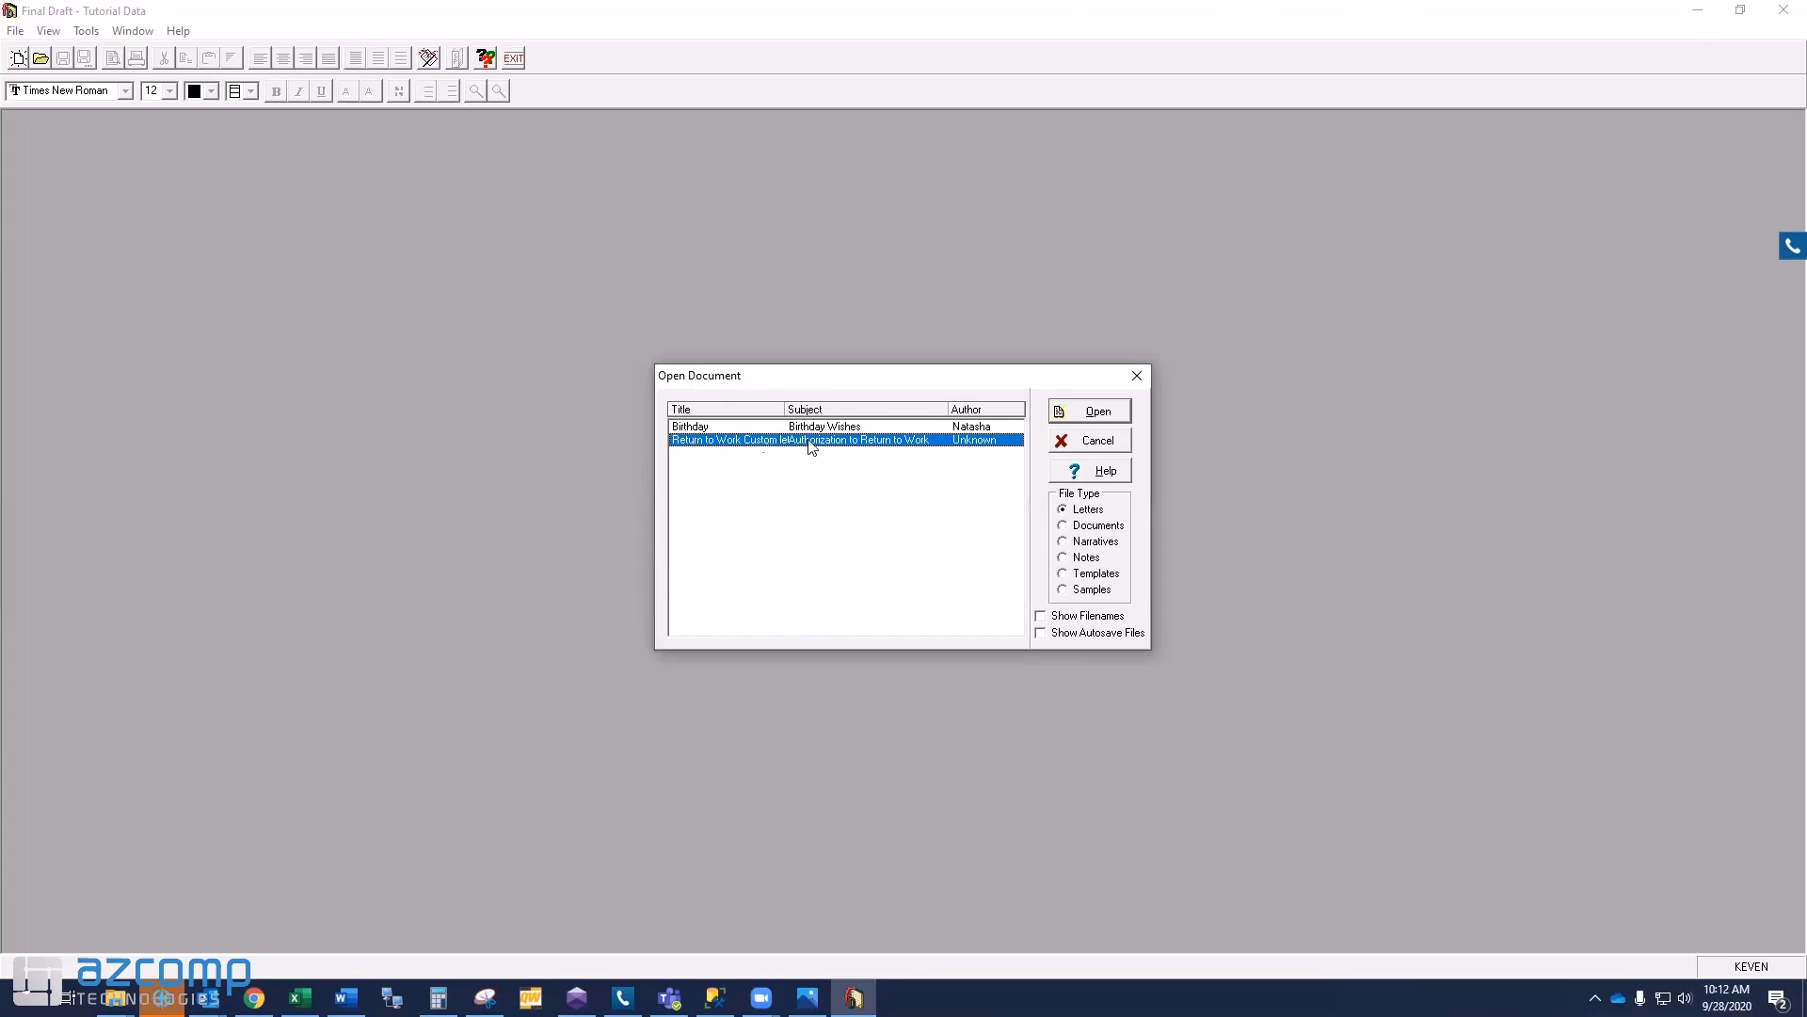
# - Open the Return to Work Custom letter and review its Date, patient name and employer merge fields
pyautogui.click(1098, 415)
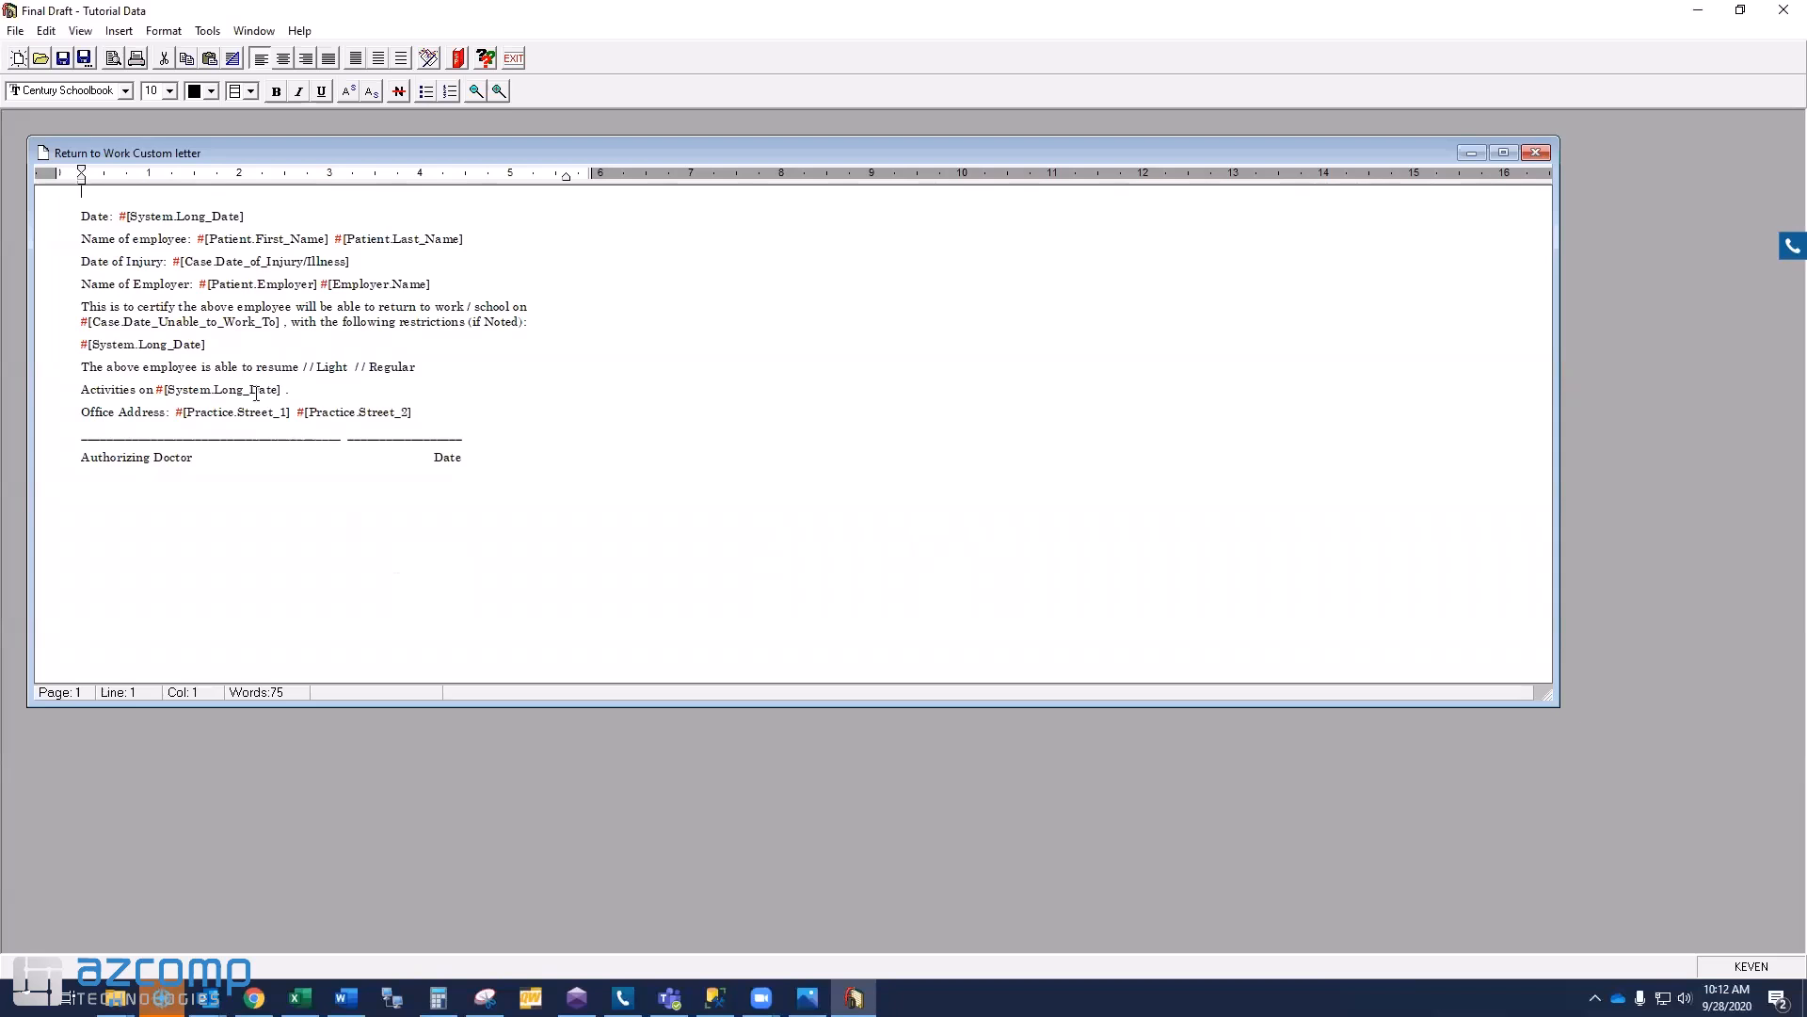
pyautogui.moveTo(118, 217); pyautogui.dragTo(181, 262)
pyautogui.moveTo(247, 216); pyautogui.dragTo(118, 216)
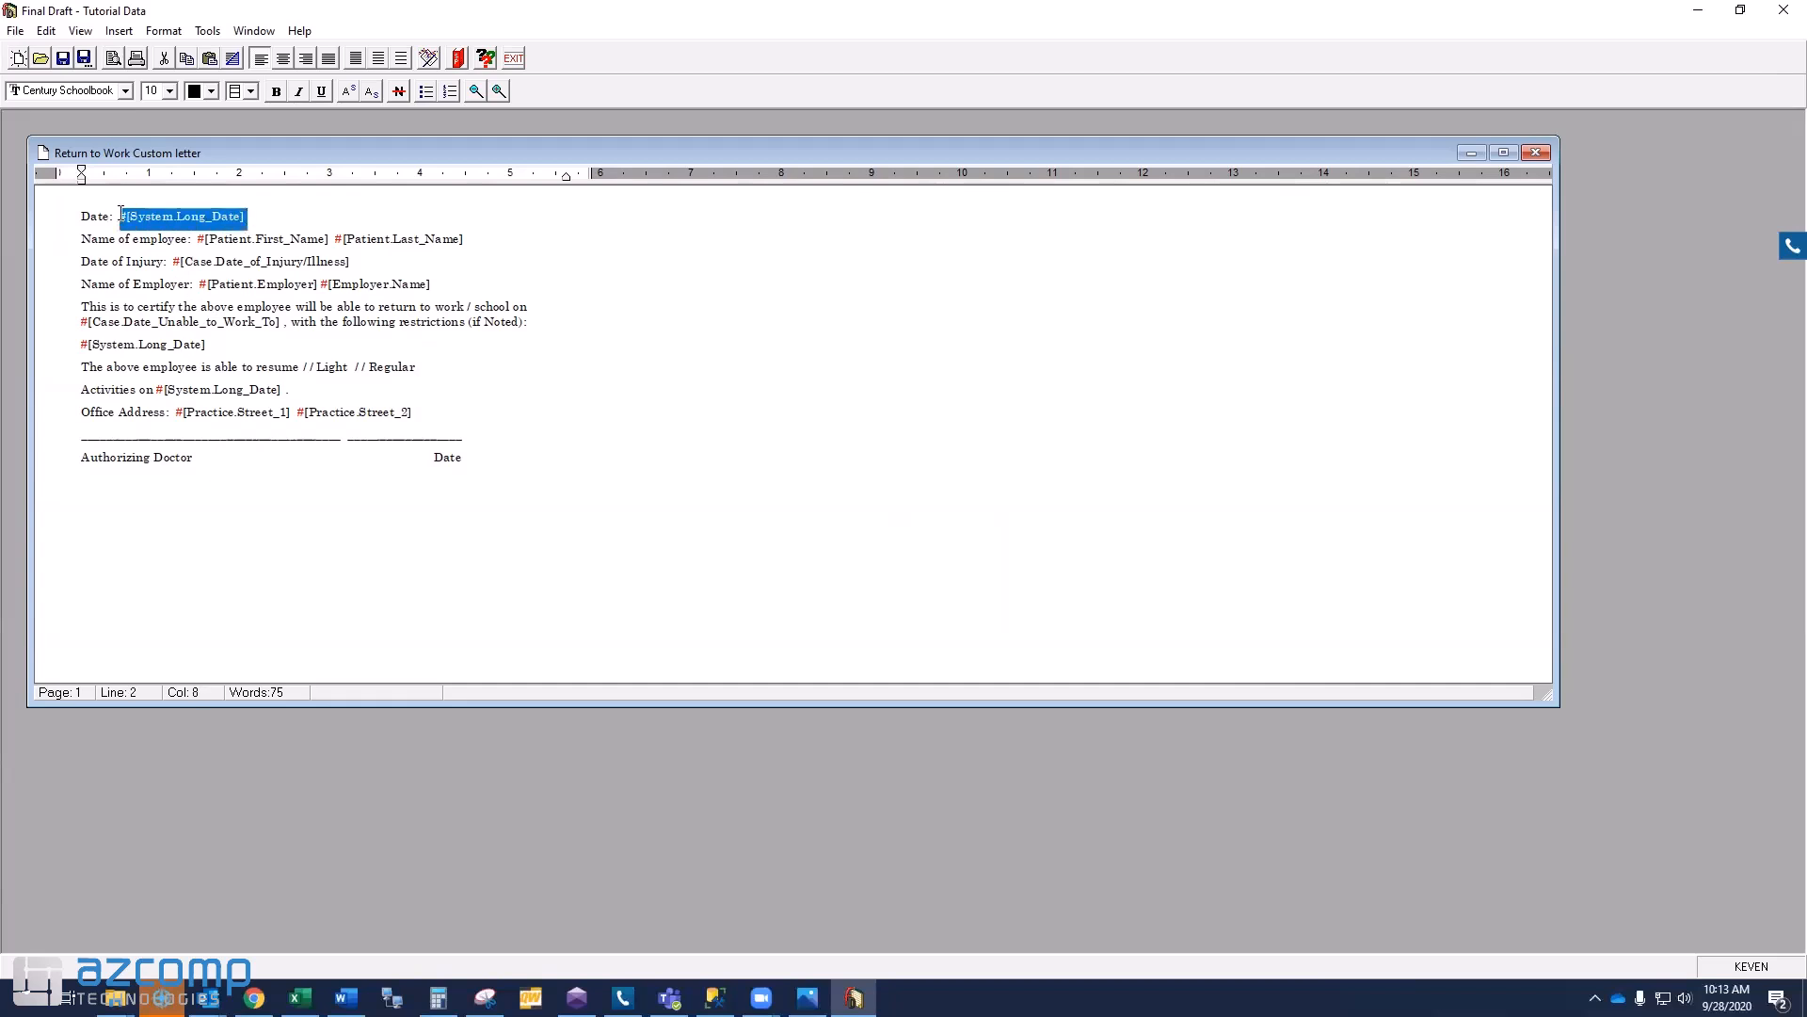
pyautogui.moveTo(332, 247); pyautogui.dragTo(206, 241)
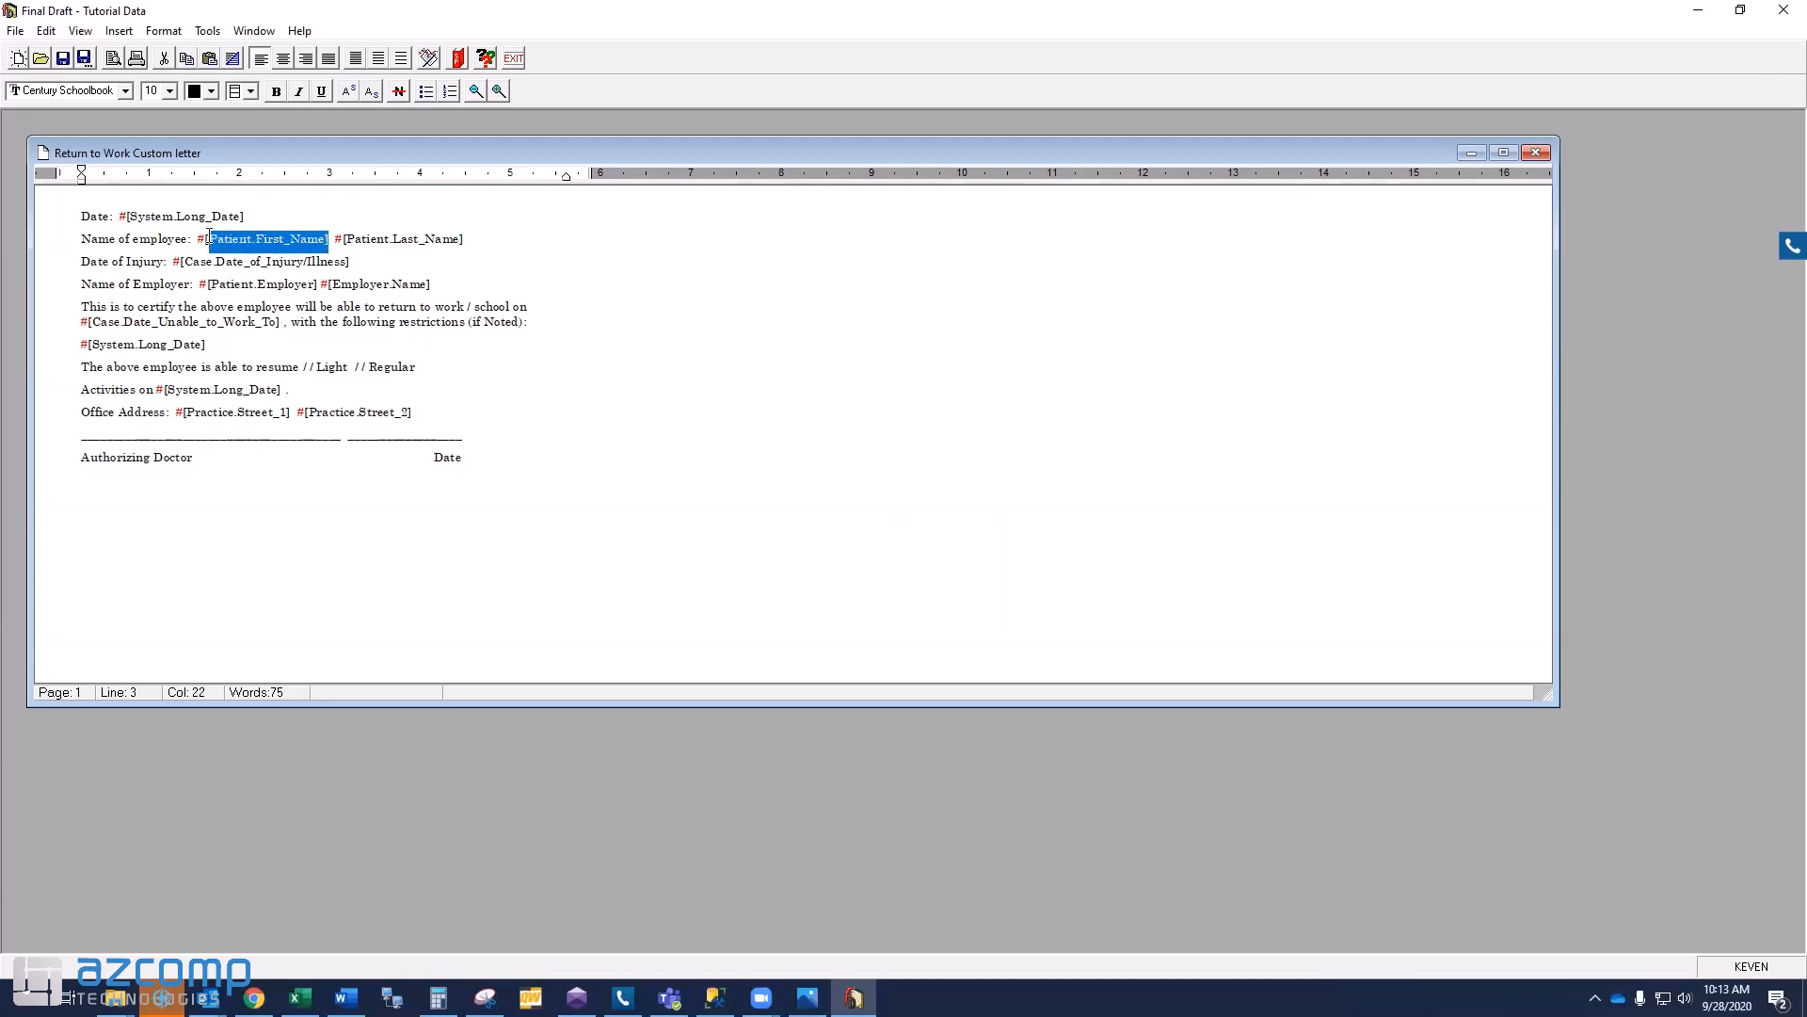
pyautogui.click(463, 240)
pyautogui.moveTo(463, 239); pyautogui.dragTo(181, 259)
pyautogui.click(358, 265)
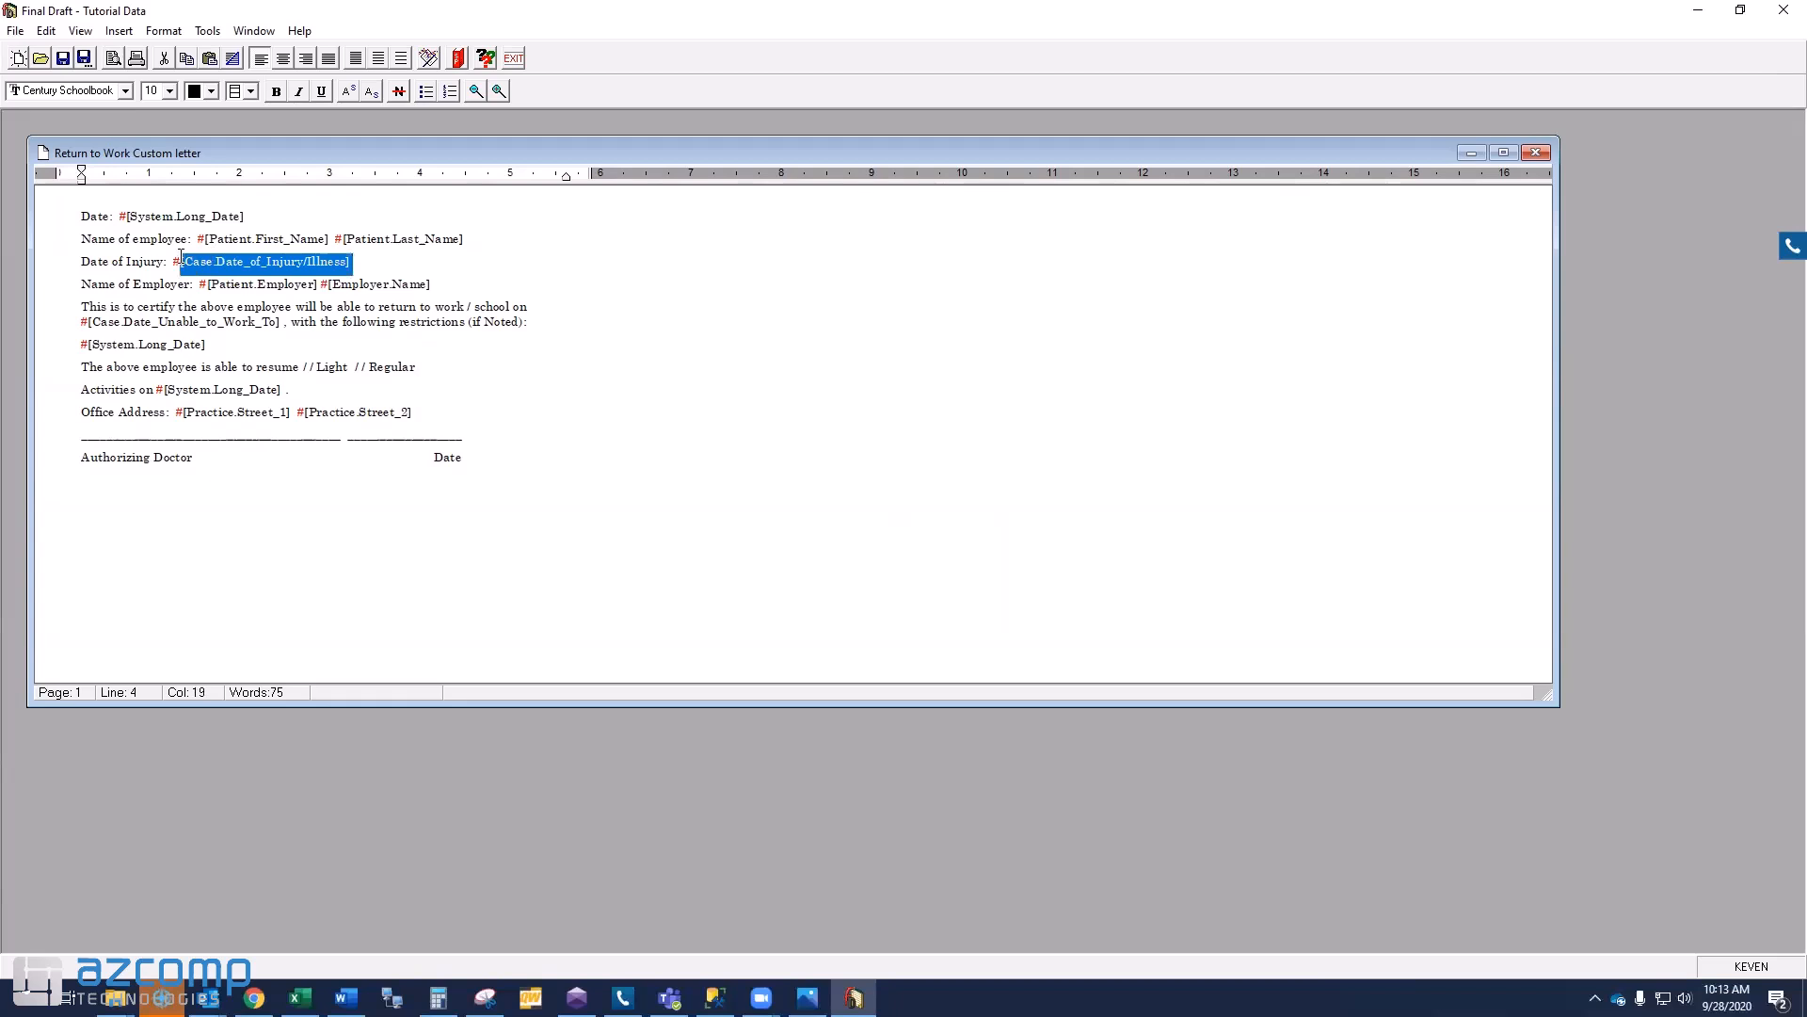
pyautogui.moveTo(465, 283); pyautogui.dragTo(208, 281)
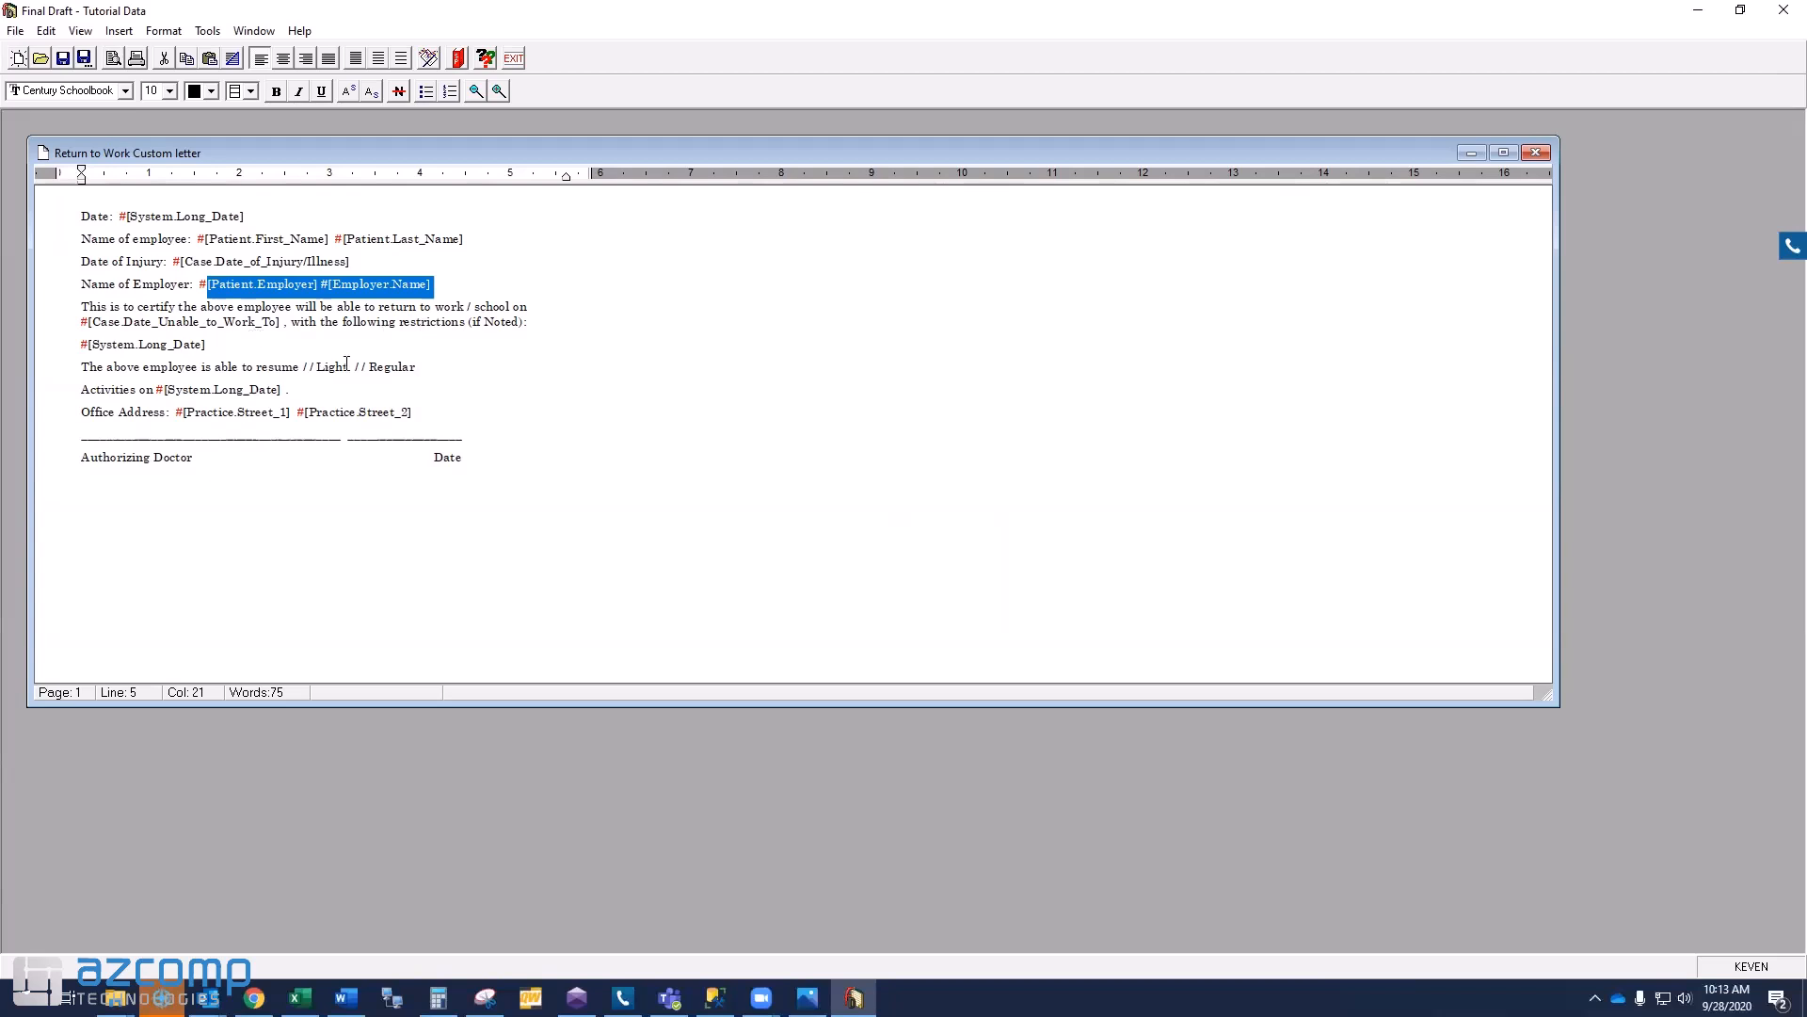
pyautogui.click(292, 493)
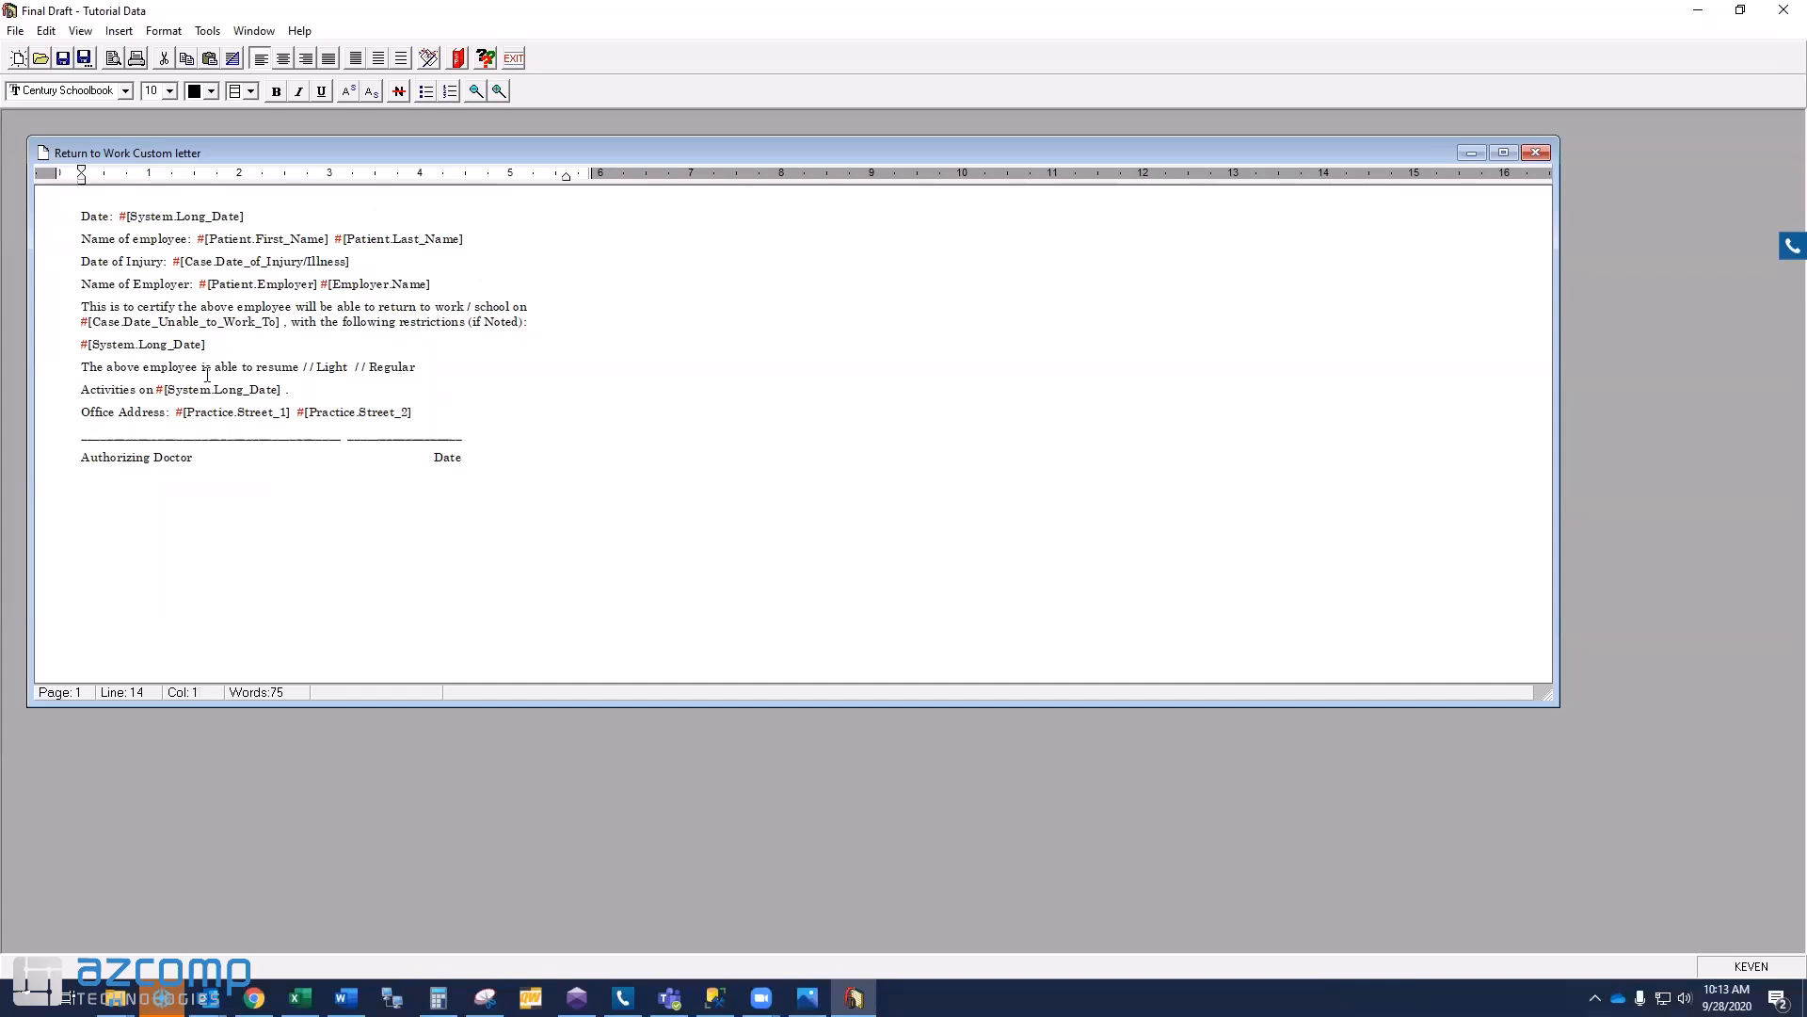
# - Set up the Letter Wizard to merge Return to Work Custom letter for a single patient's chart and case
pyautogui.click(430, 60)
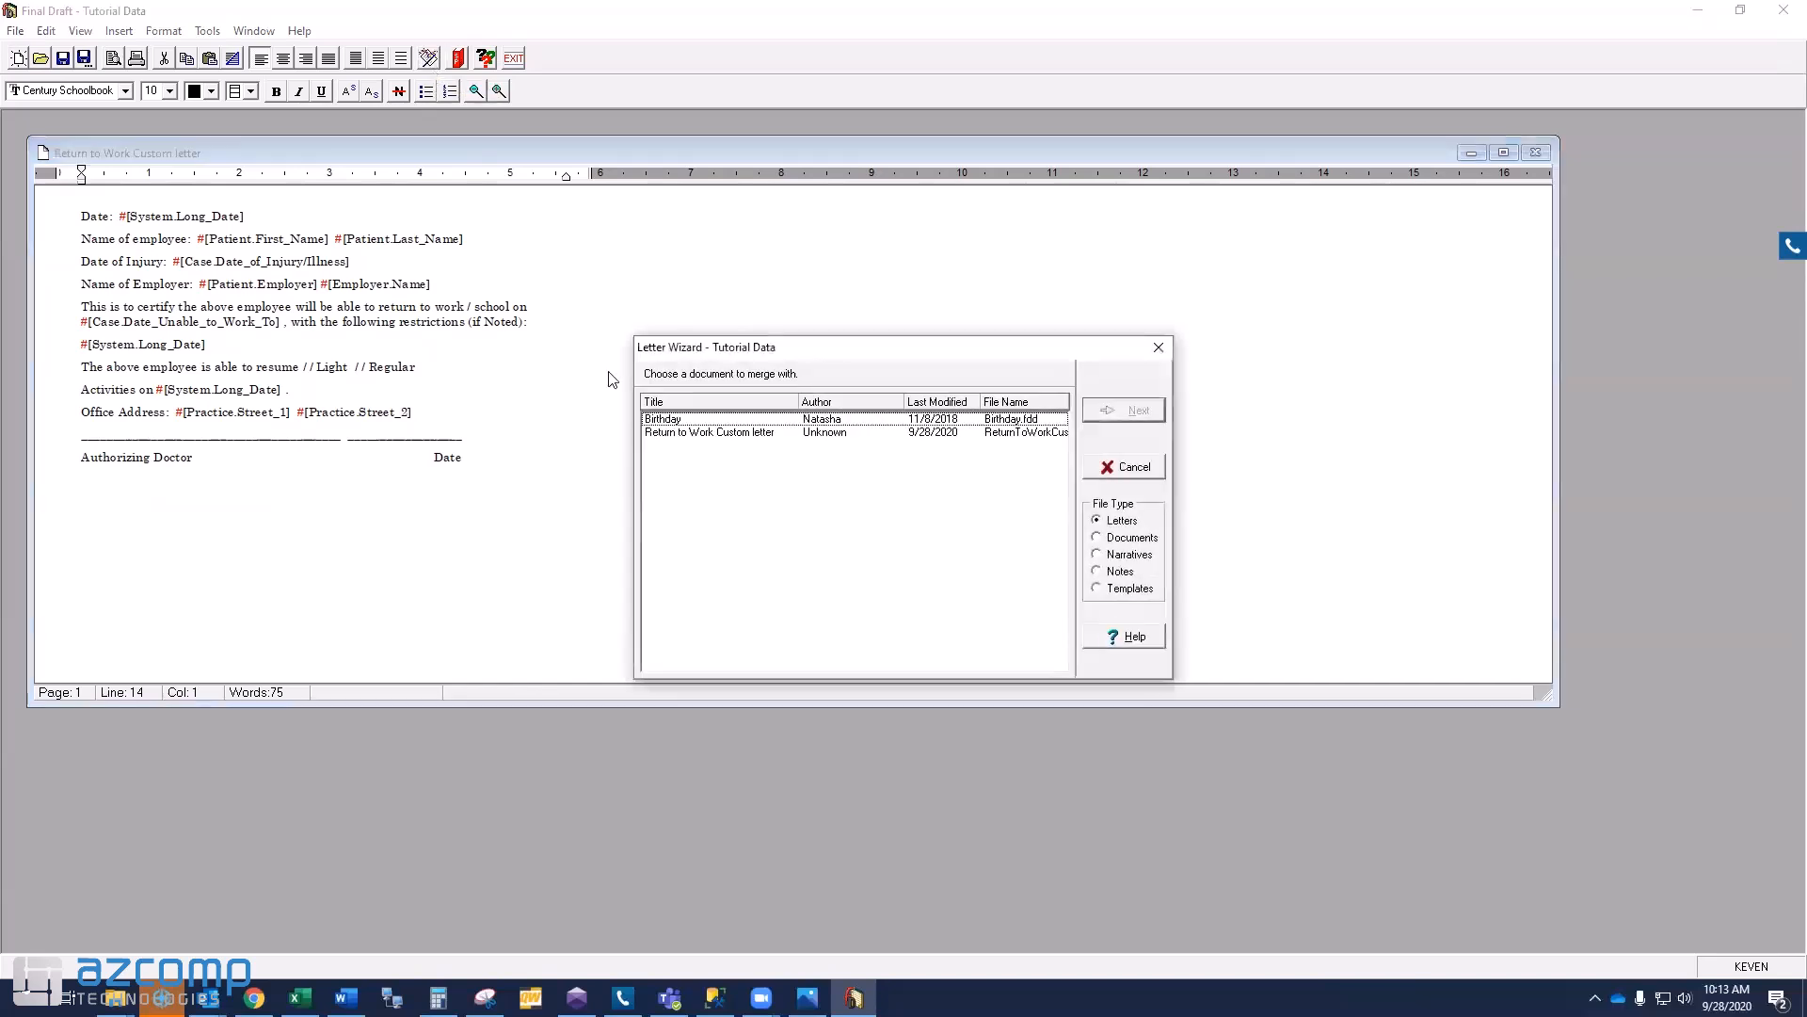
pyautogui.click(672, 435)
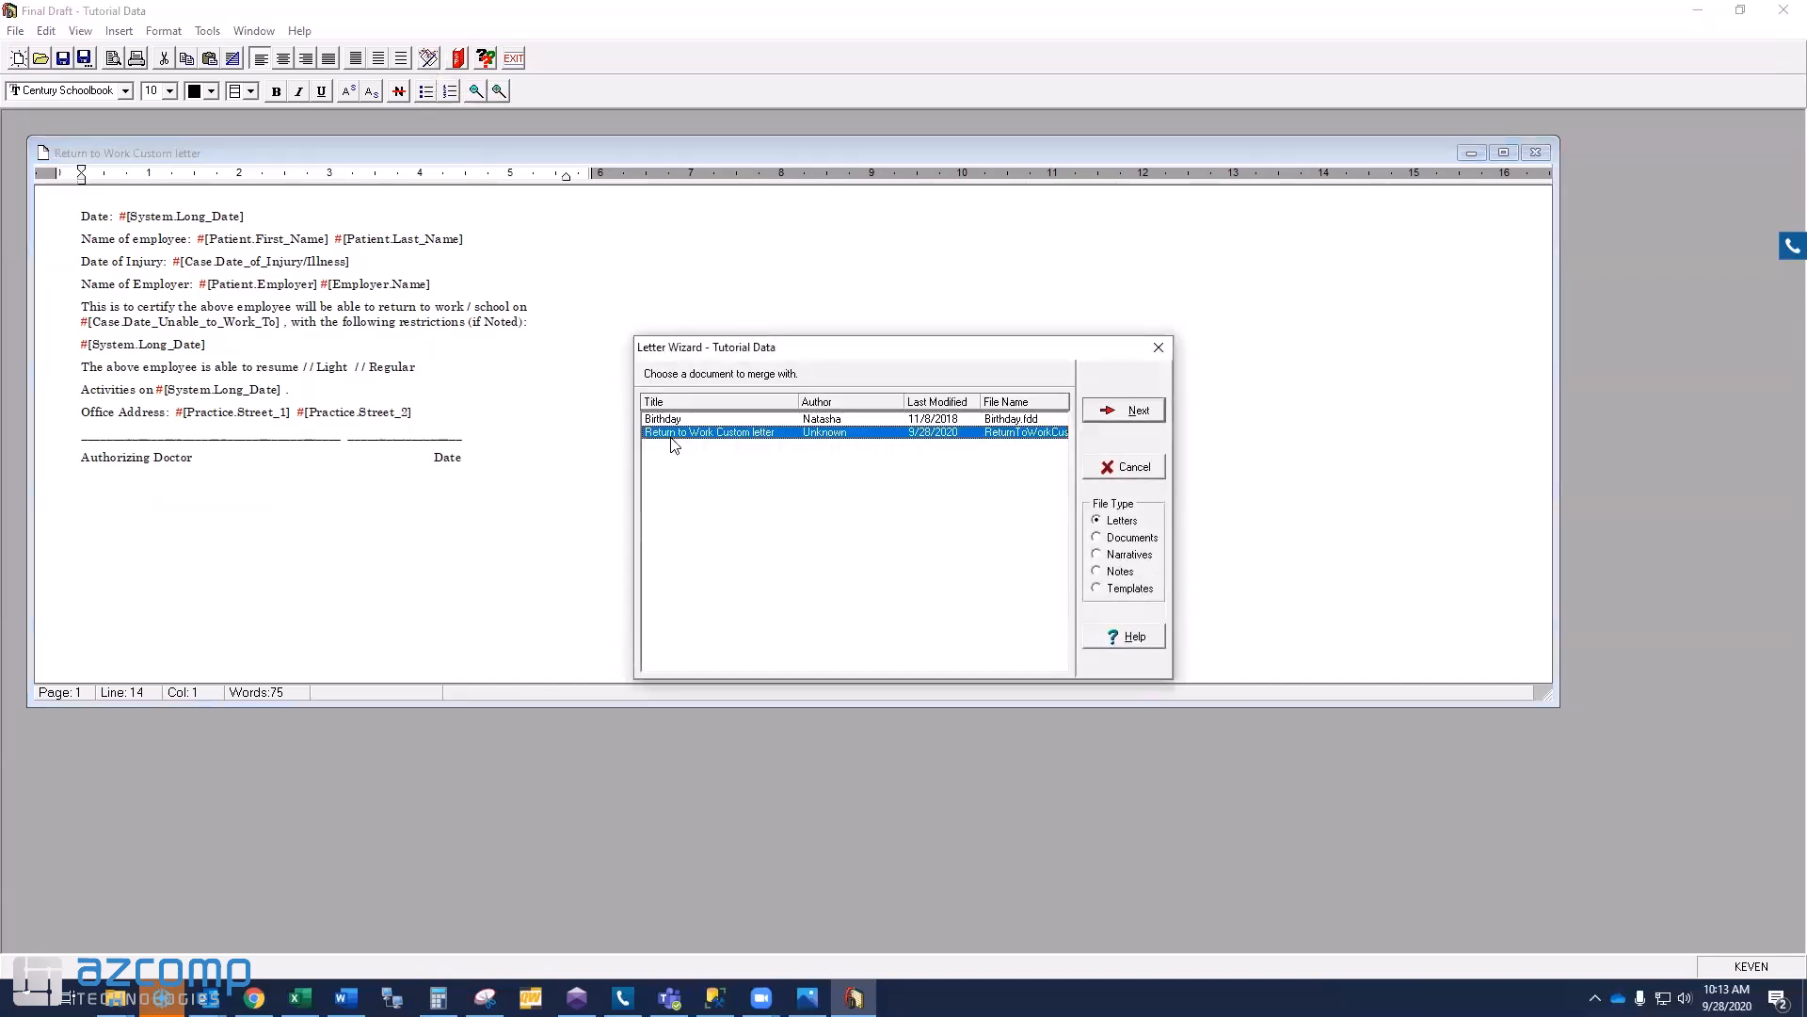
pyautogui.click(1135, 414)
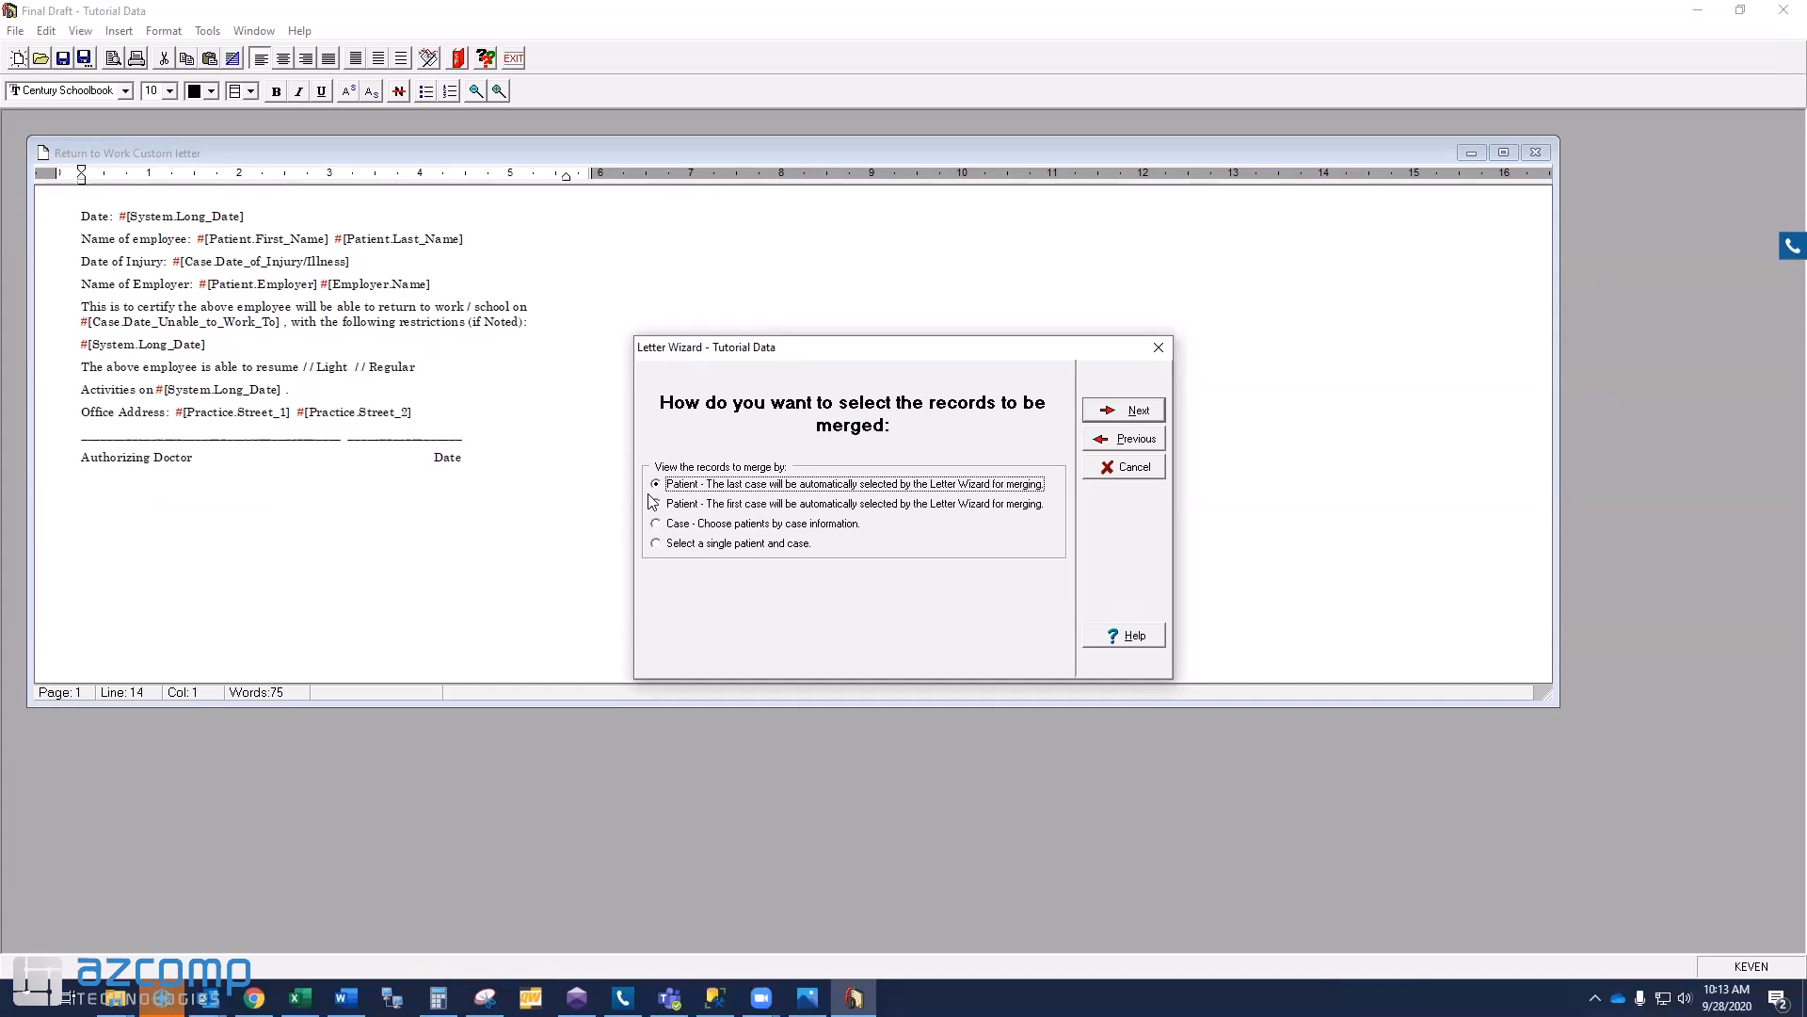
pyautogui.click(656, 543)
pyautogui.click(744, 608)
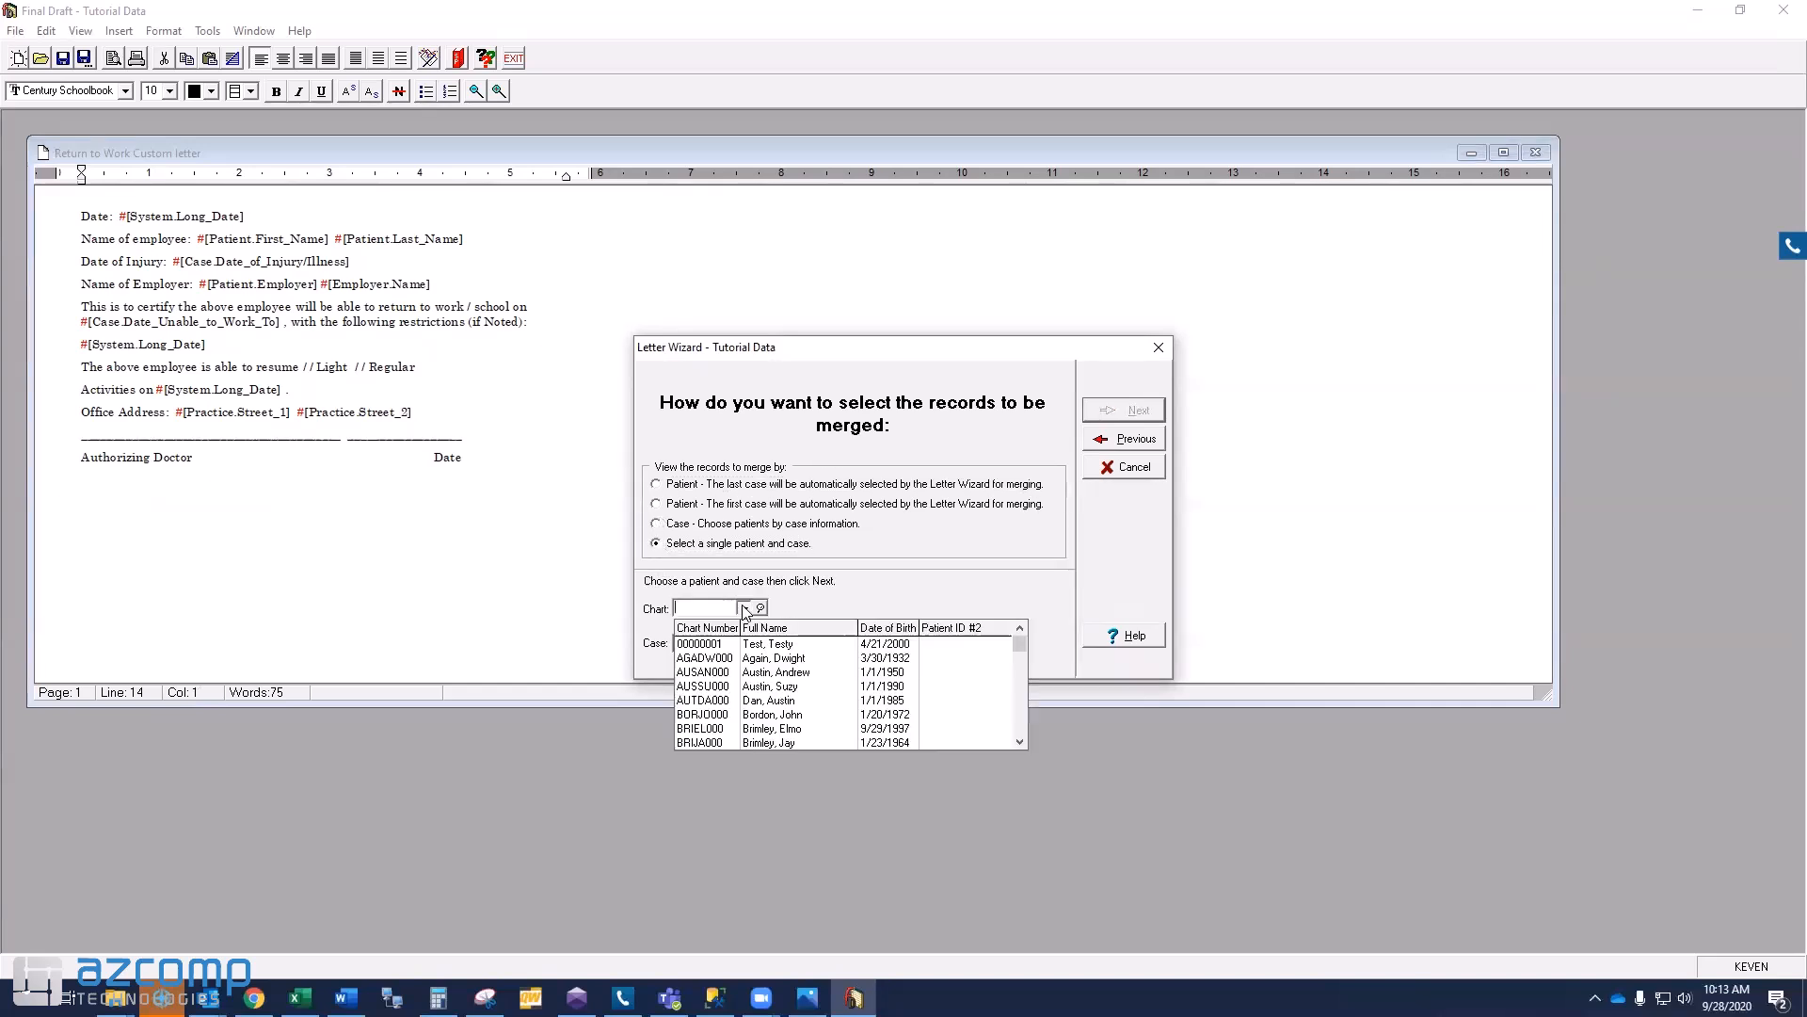
pyautogui.click(737, 657)
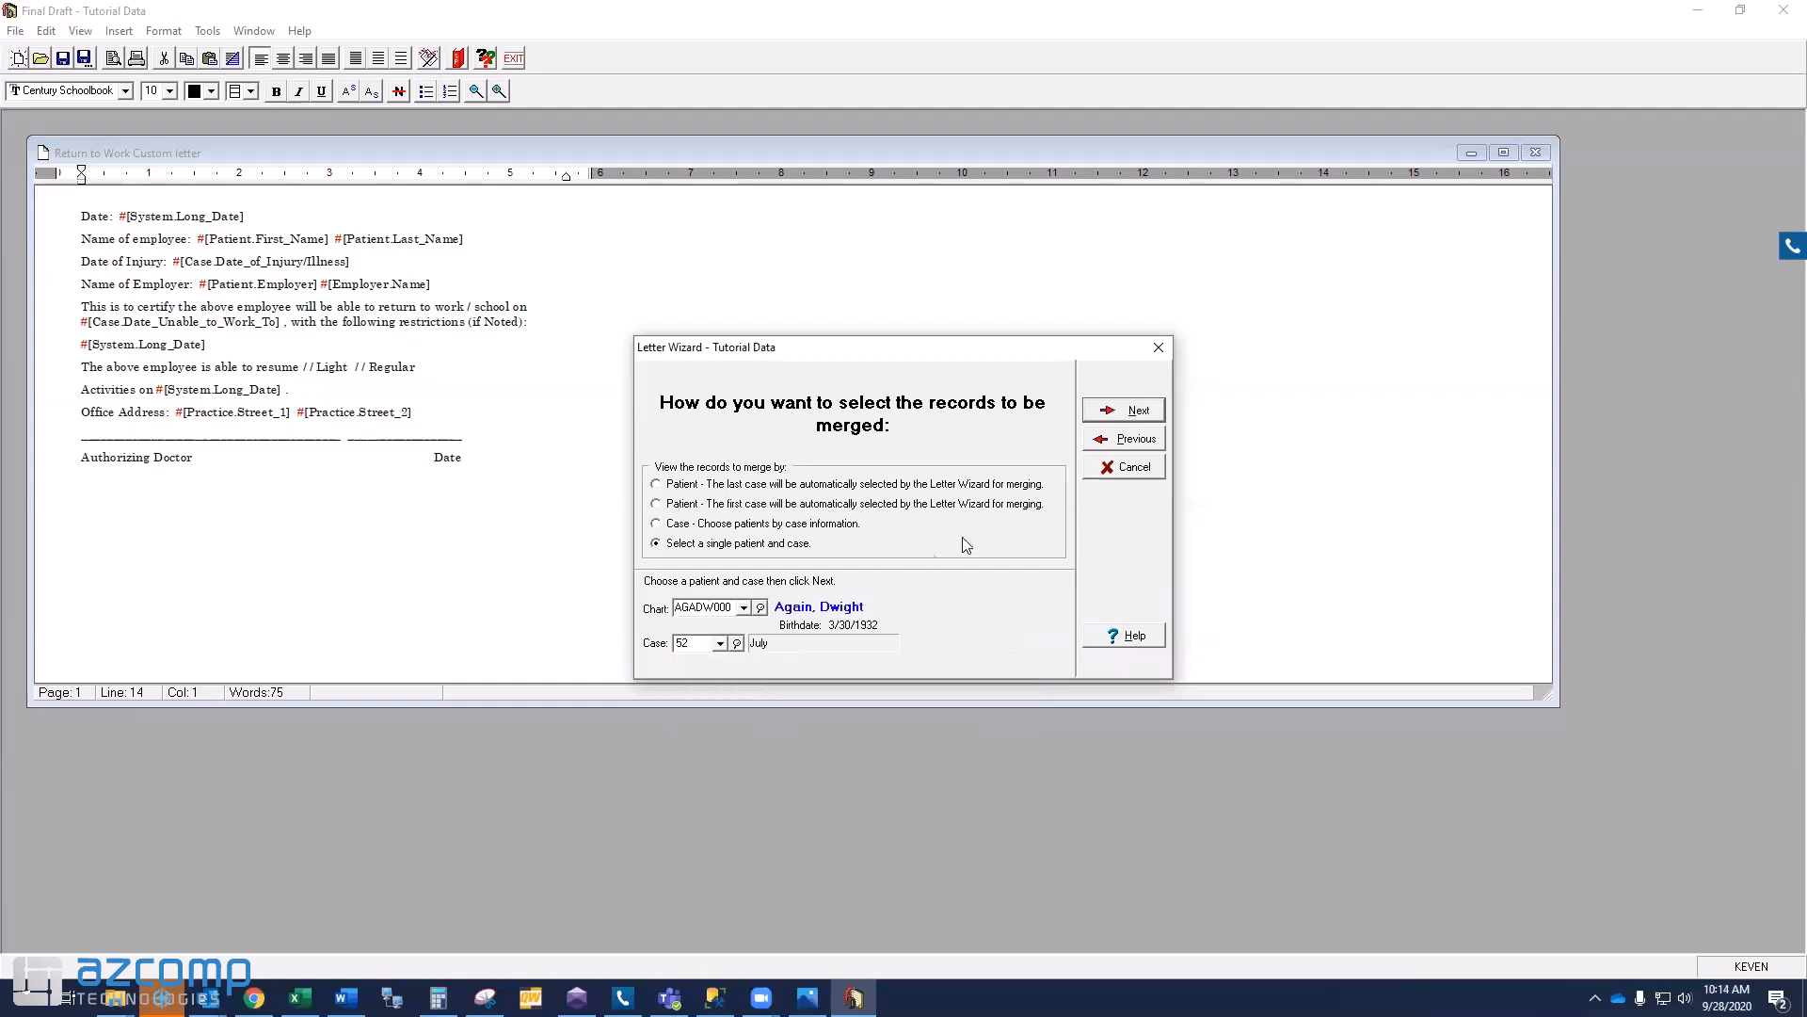
pyautogui.click(1138, 411)
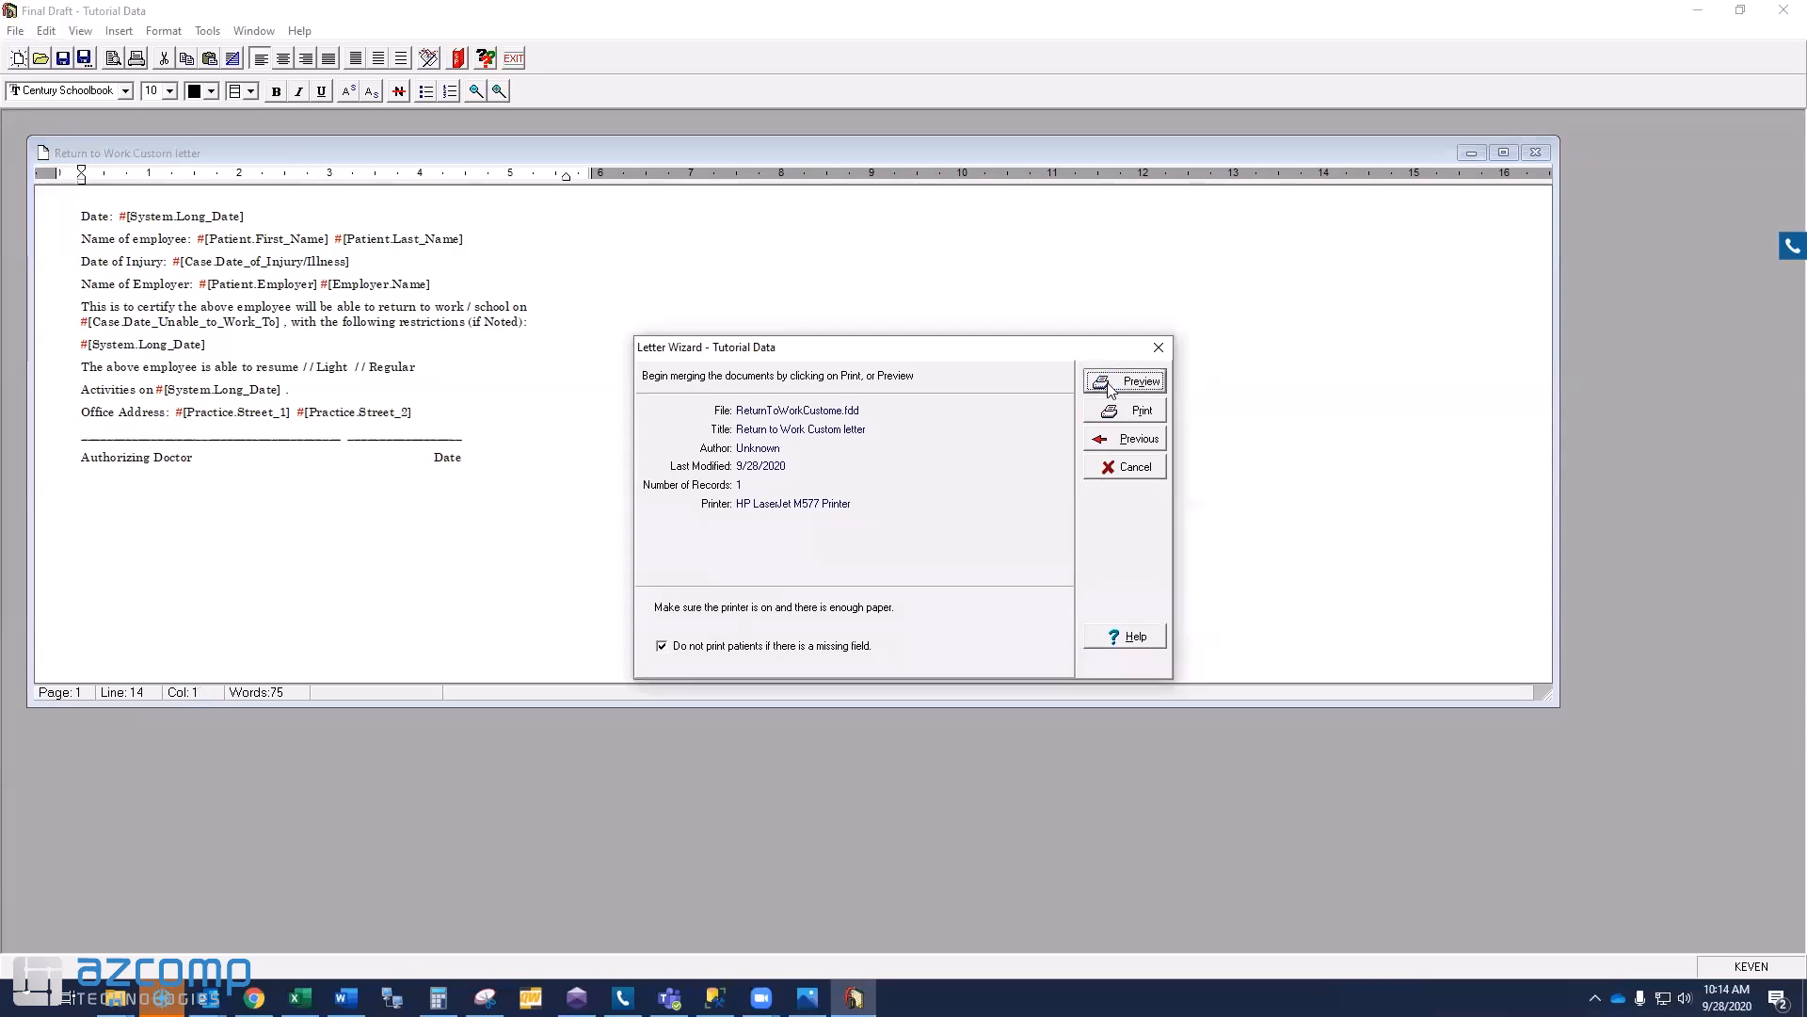
pyautogui.click(1111, 384)
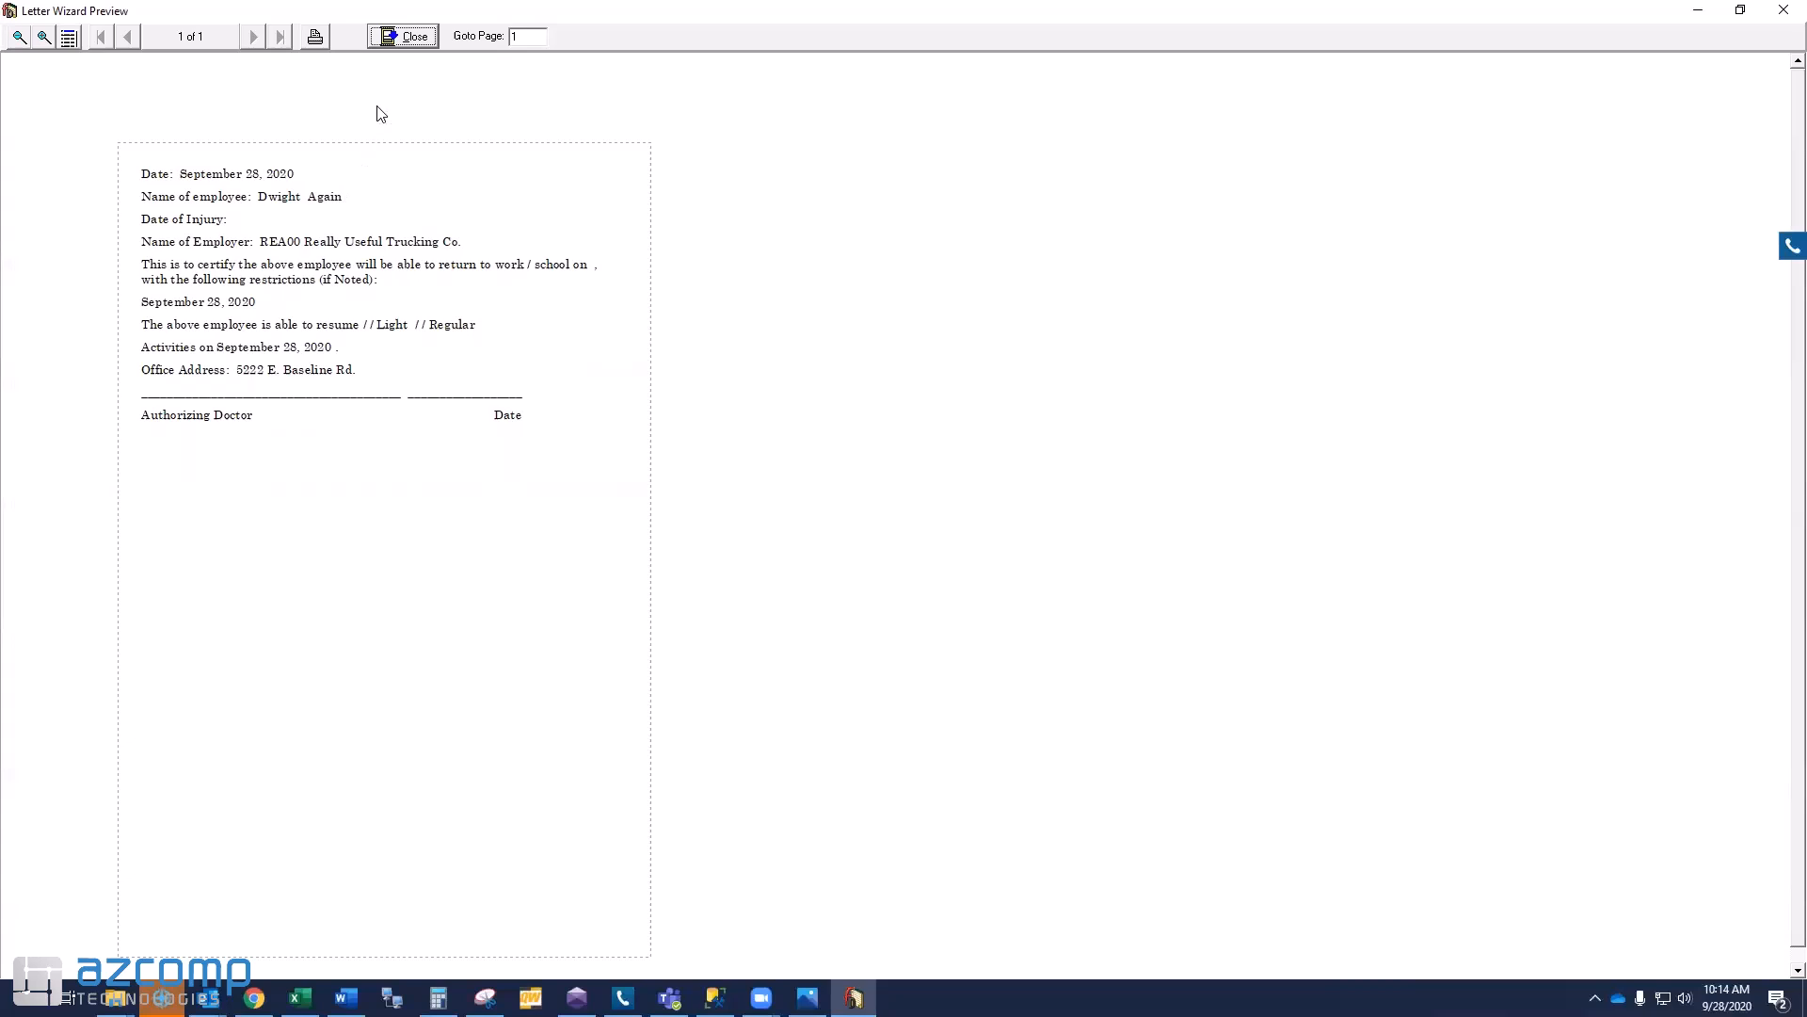
pyautogui.click(411, 41)
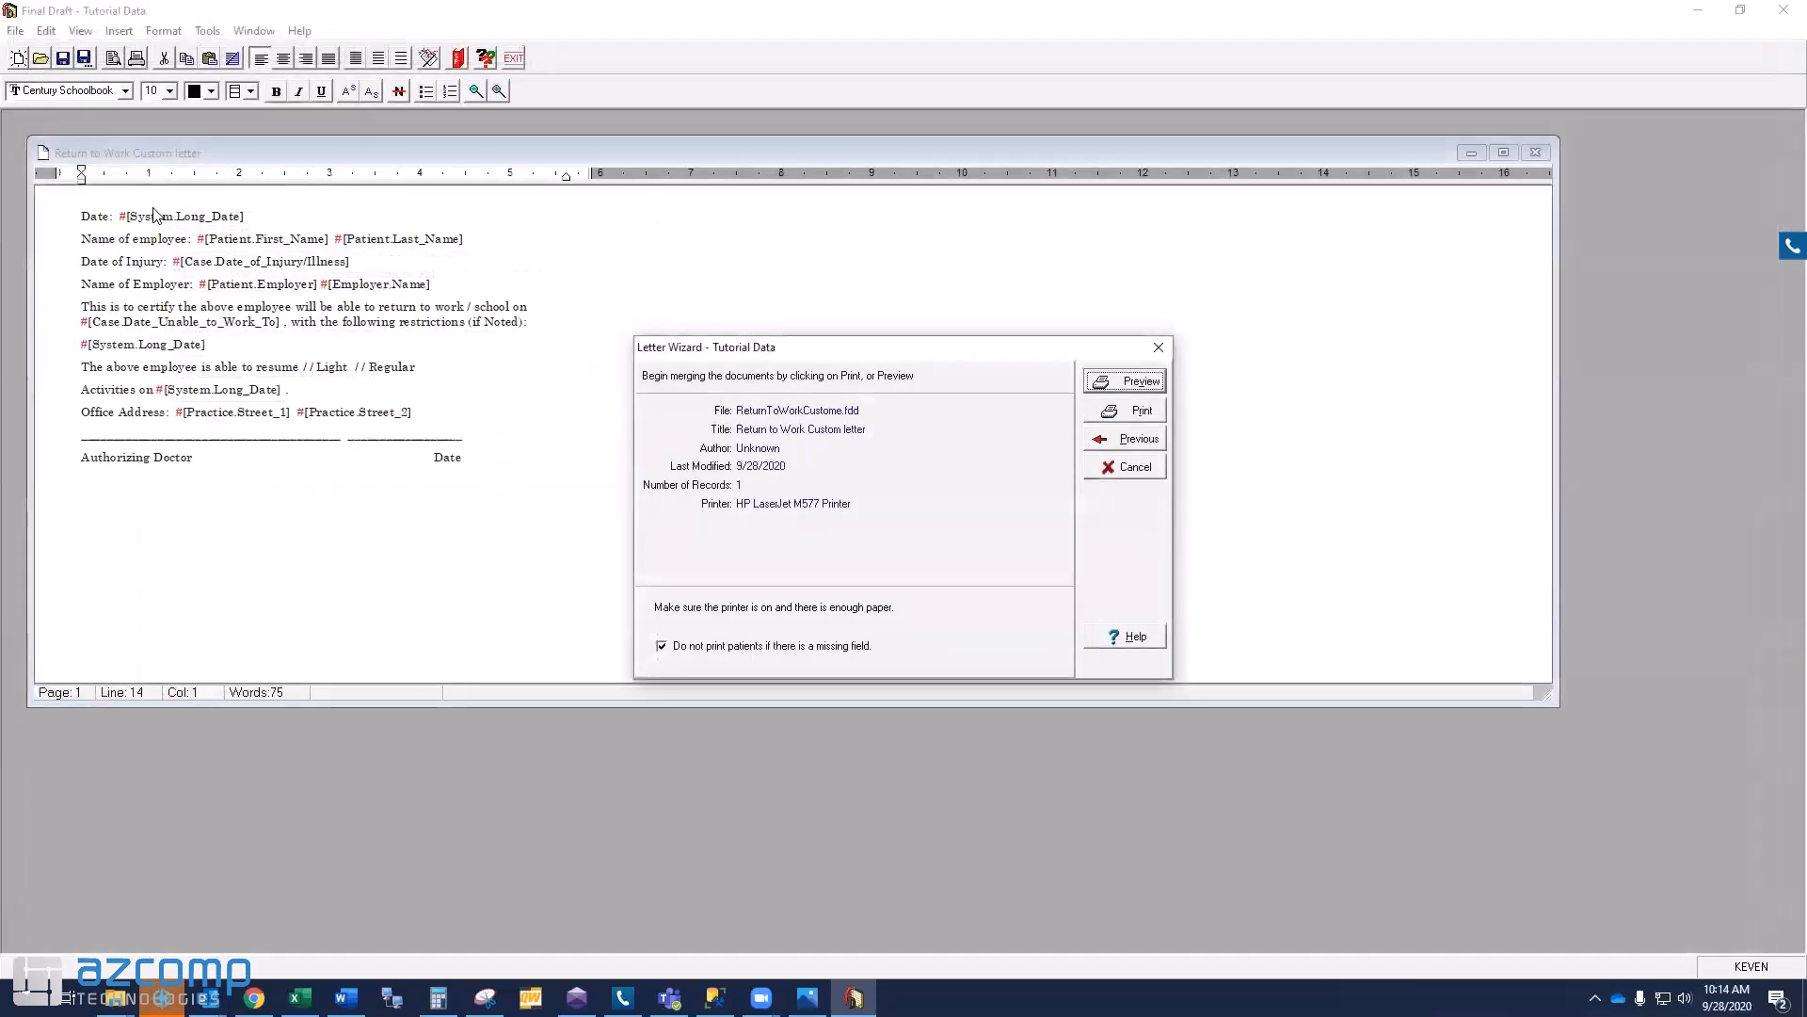
# - Cancel the merge and paste the azcomp logo at the letter's top, shrunk to header size
pyautogui.click(1121, 466)
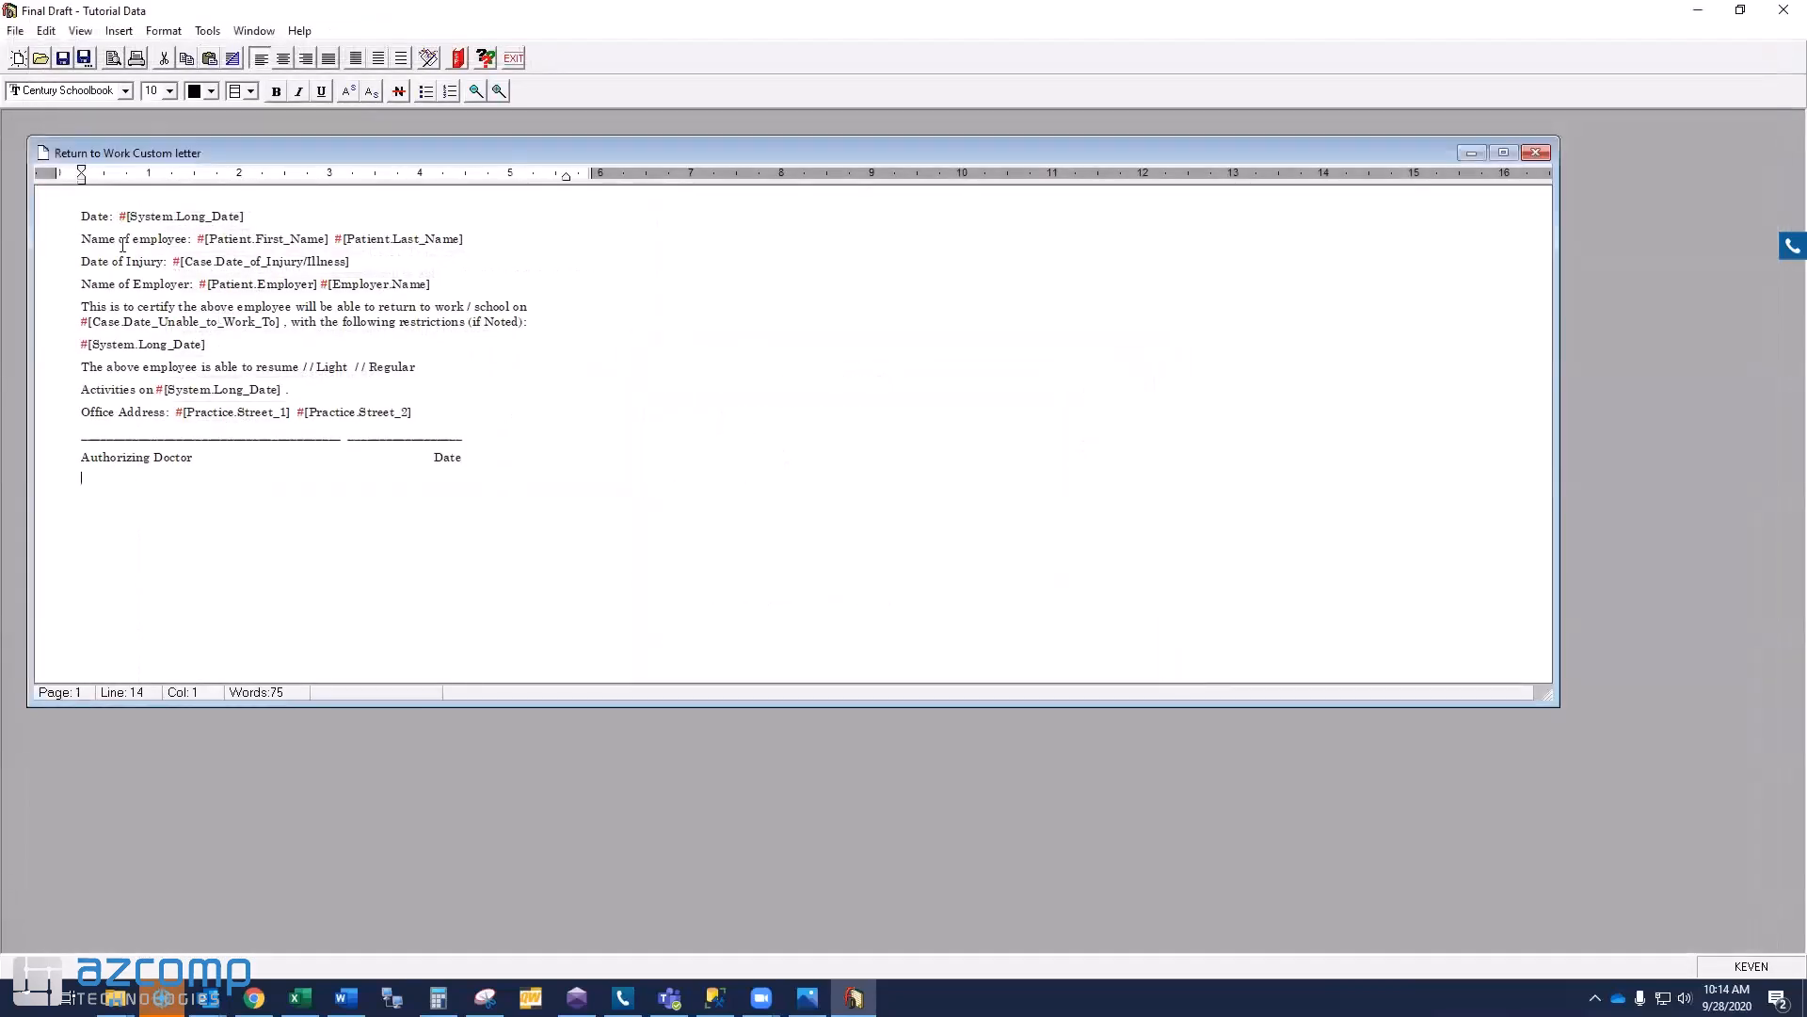
pyautogui.press('Return')
pyautogui.press('Return')
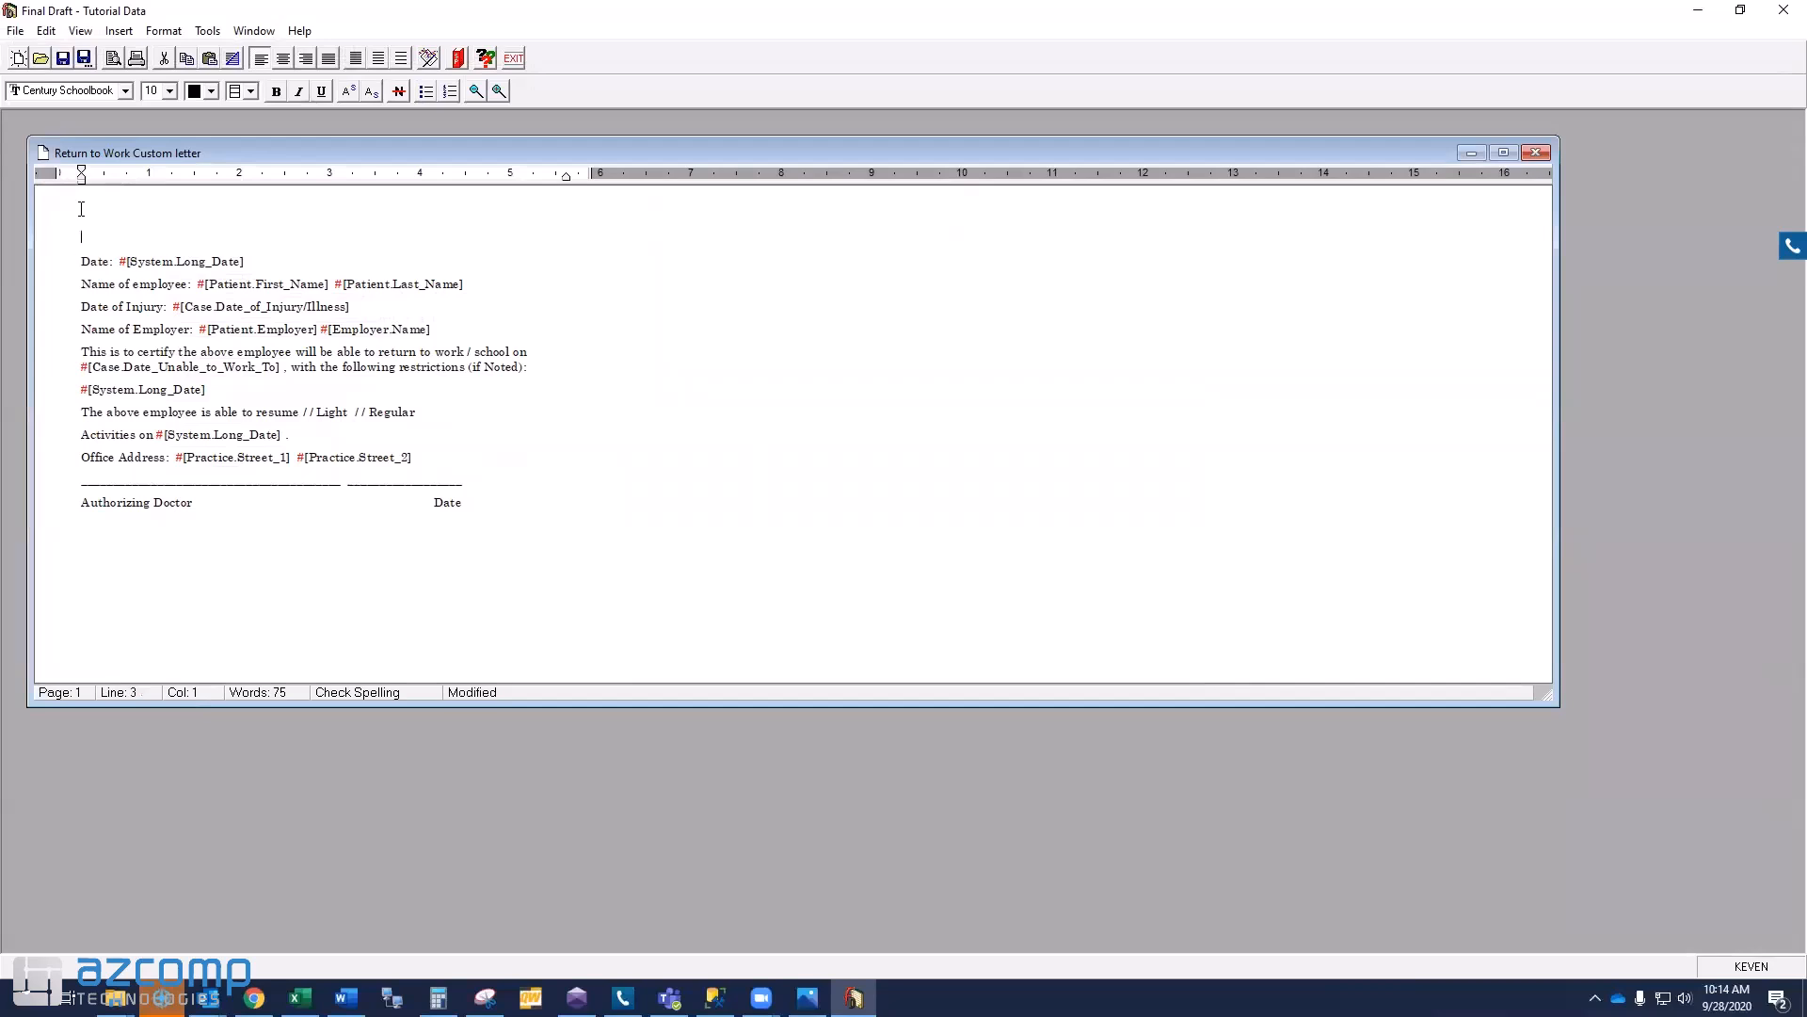
pyautogui.hotkey('alt', 'Tab')
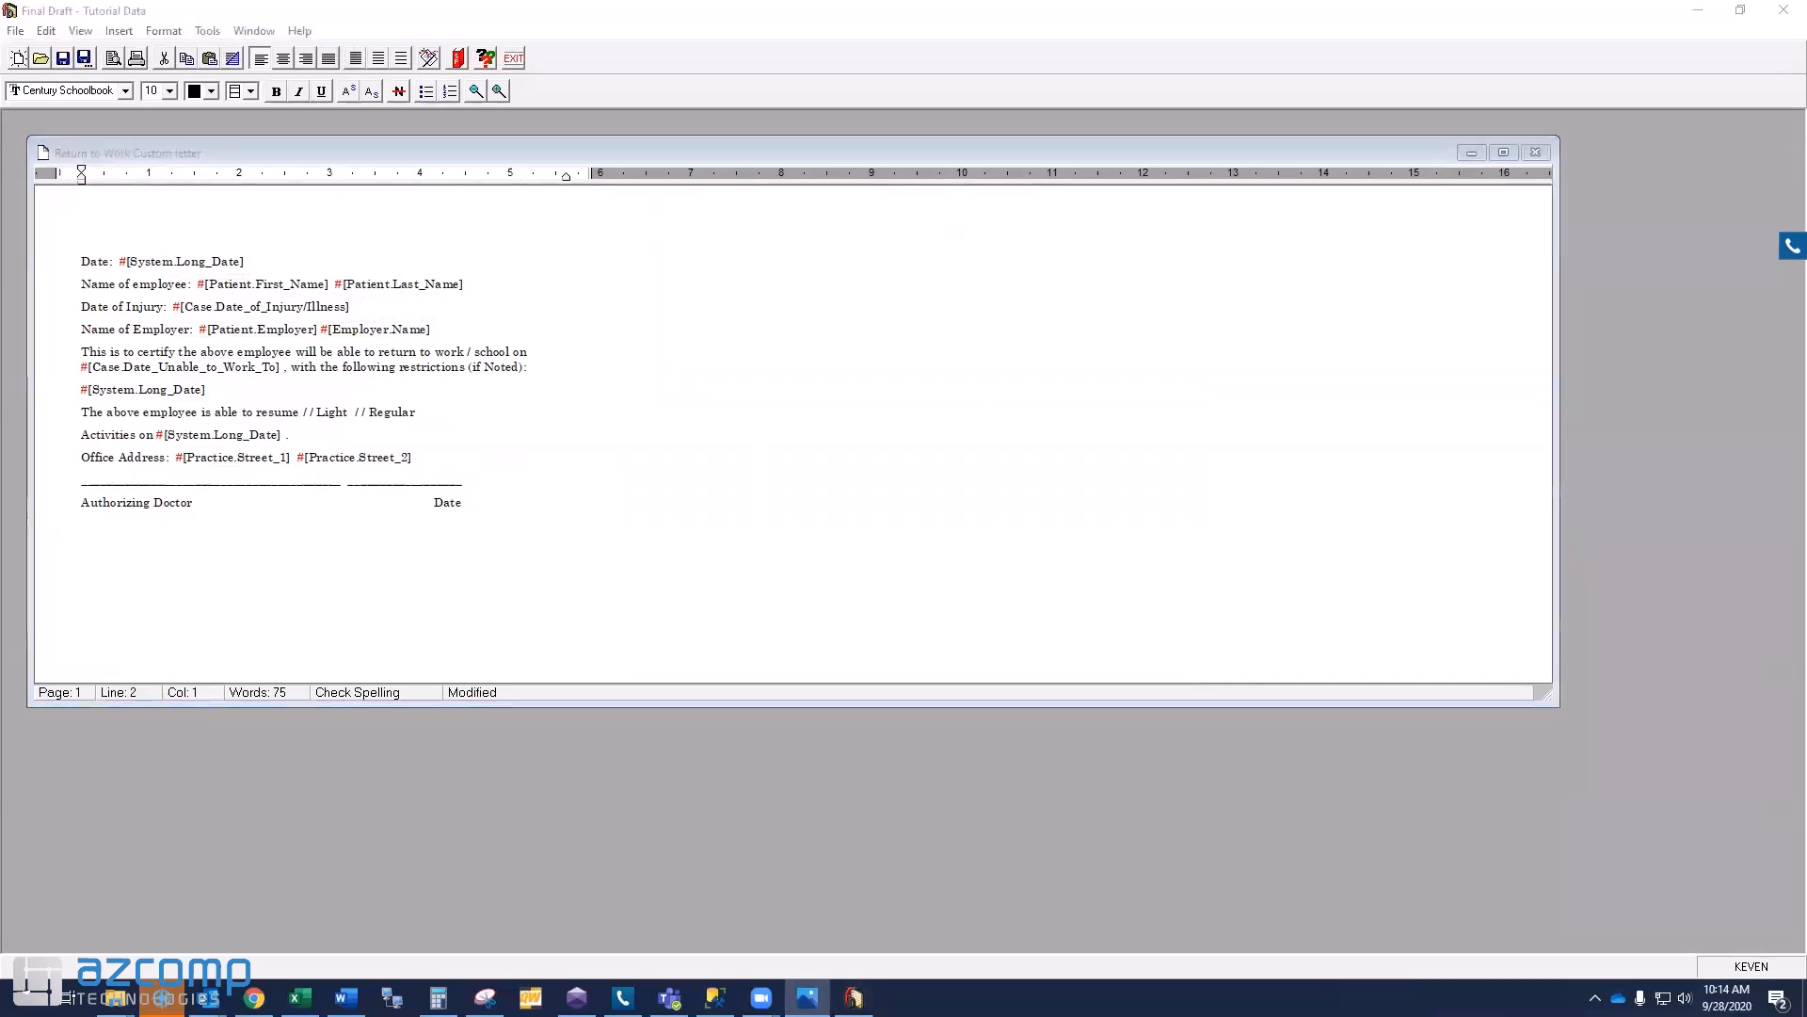
pyautogui.click(160, 203)
pyautogui.hotkey('ctrl', 'v')
pyautogui.click(523, 283)
pyautogui.moveTo(594, 323); pyautogui.dragTo(313, 248)
pyautogui.click(77, 286)
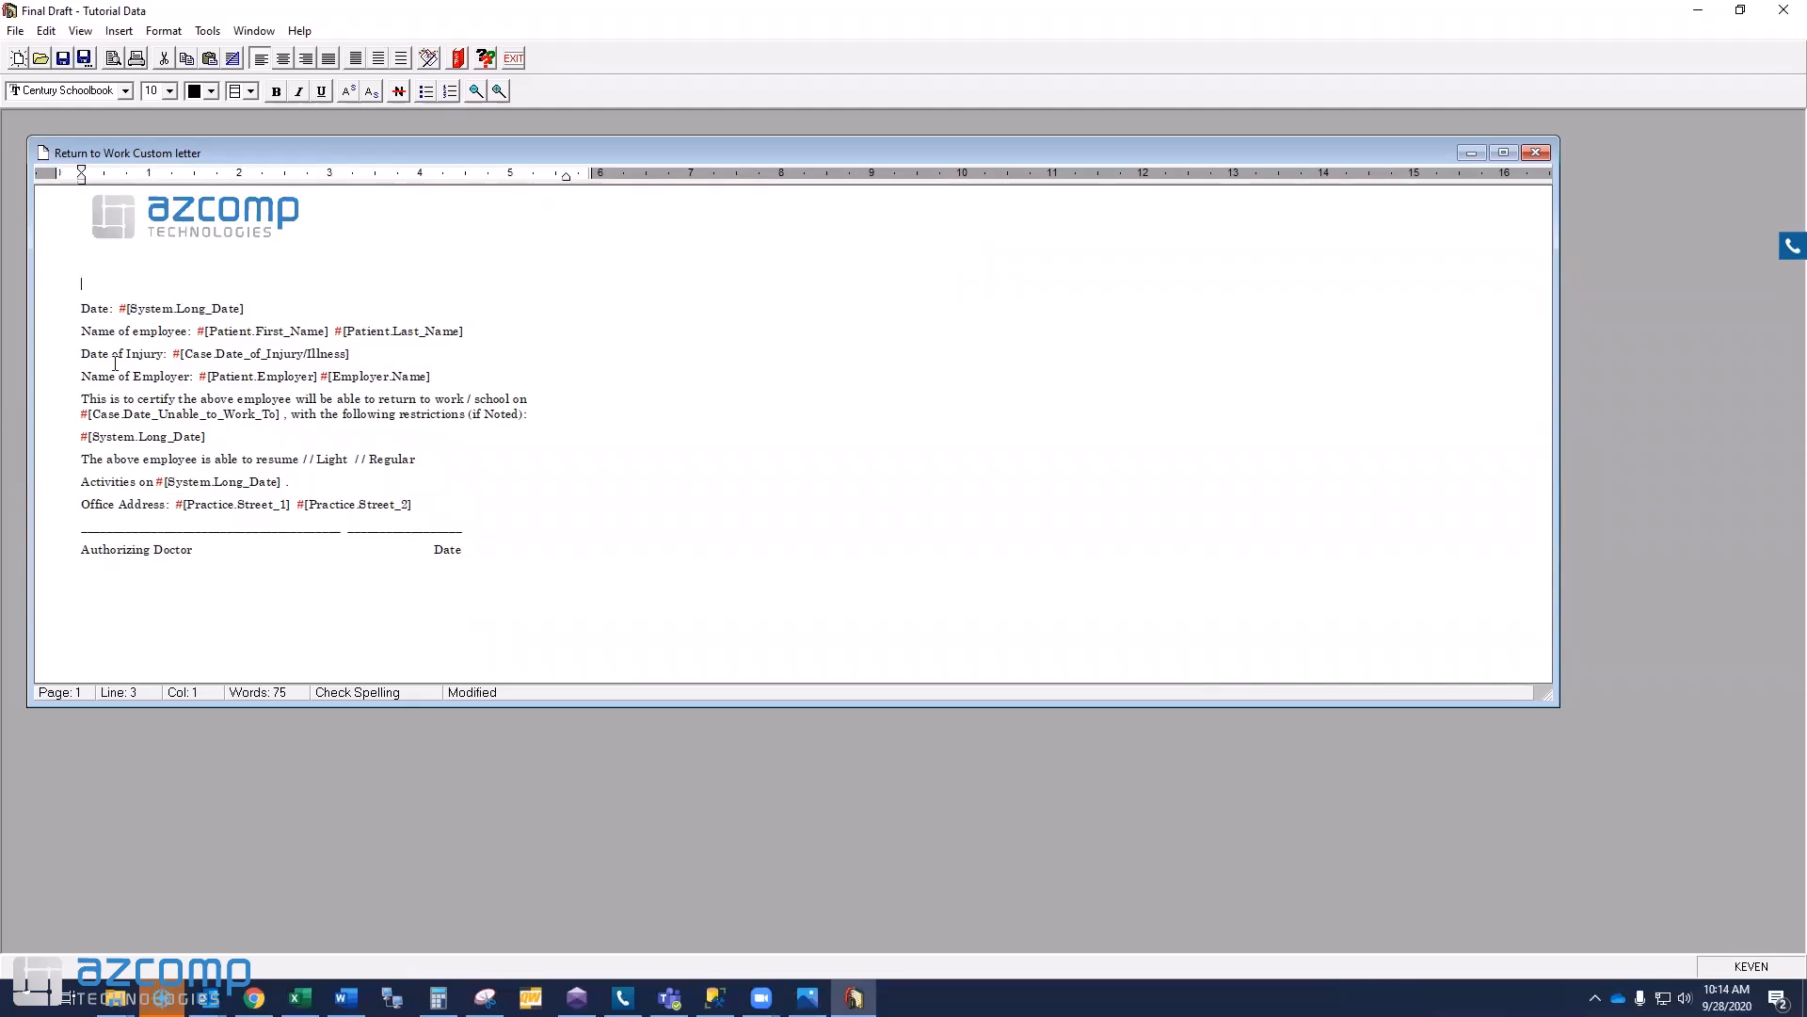
pyautogui.press('Delete')
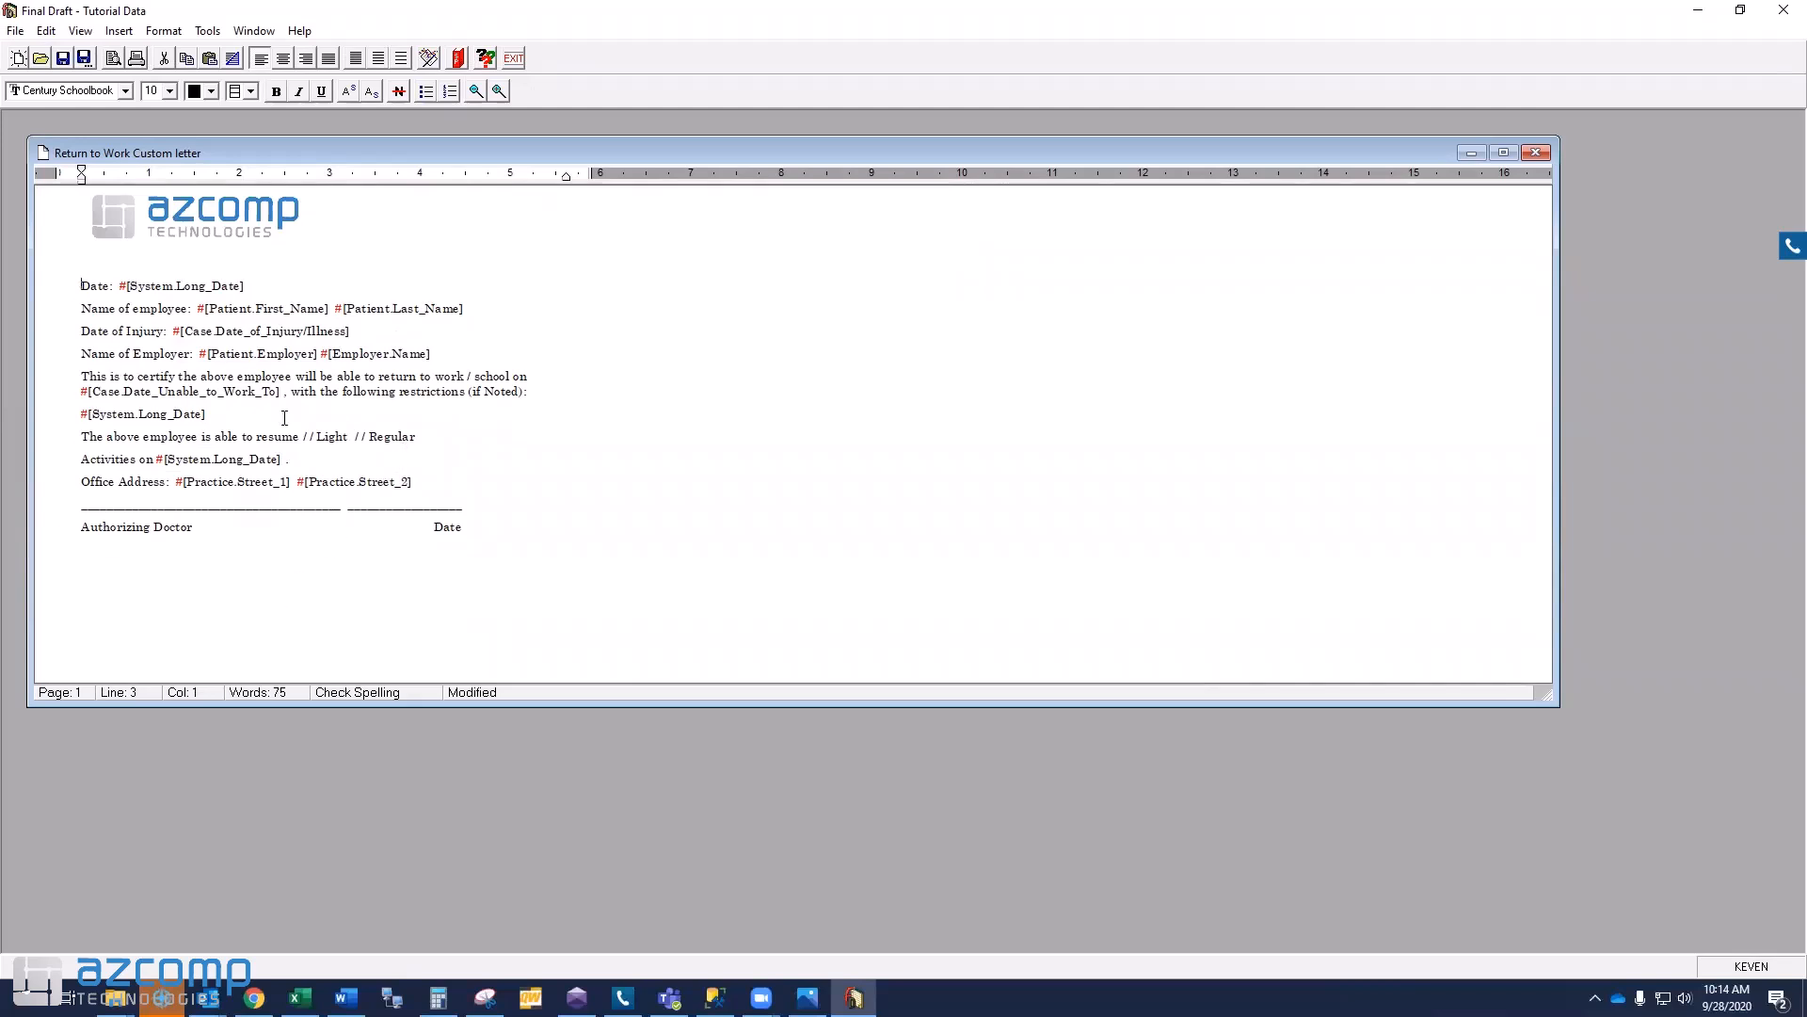
# - Remove the #[Patient.Employer] field from the Name of Employer line
pyautogui.click(319, 354)
pyautogui.moveTo(317, 354); pyautogui.dragTo(198, 354)
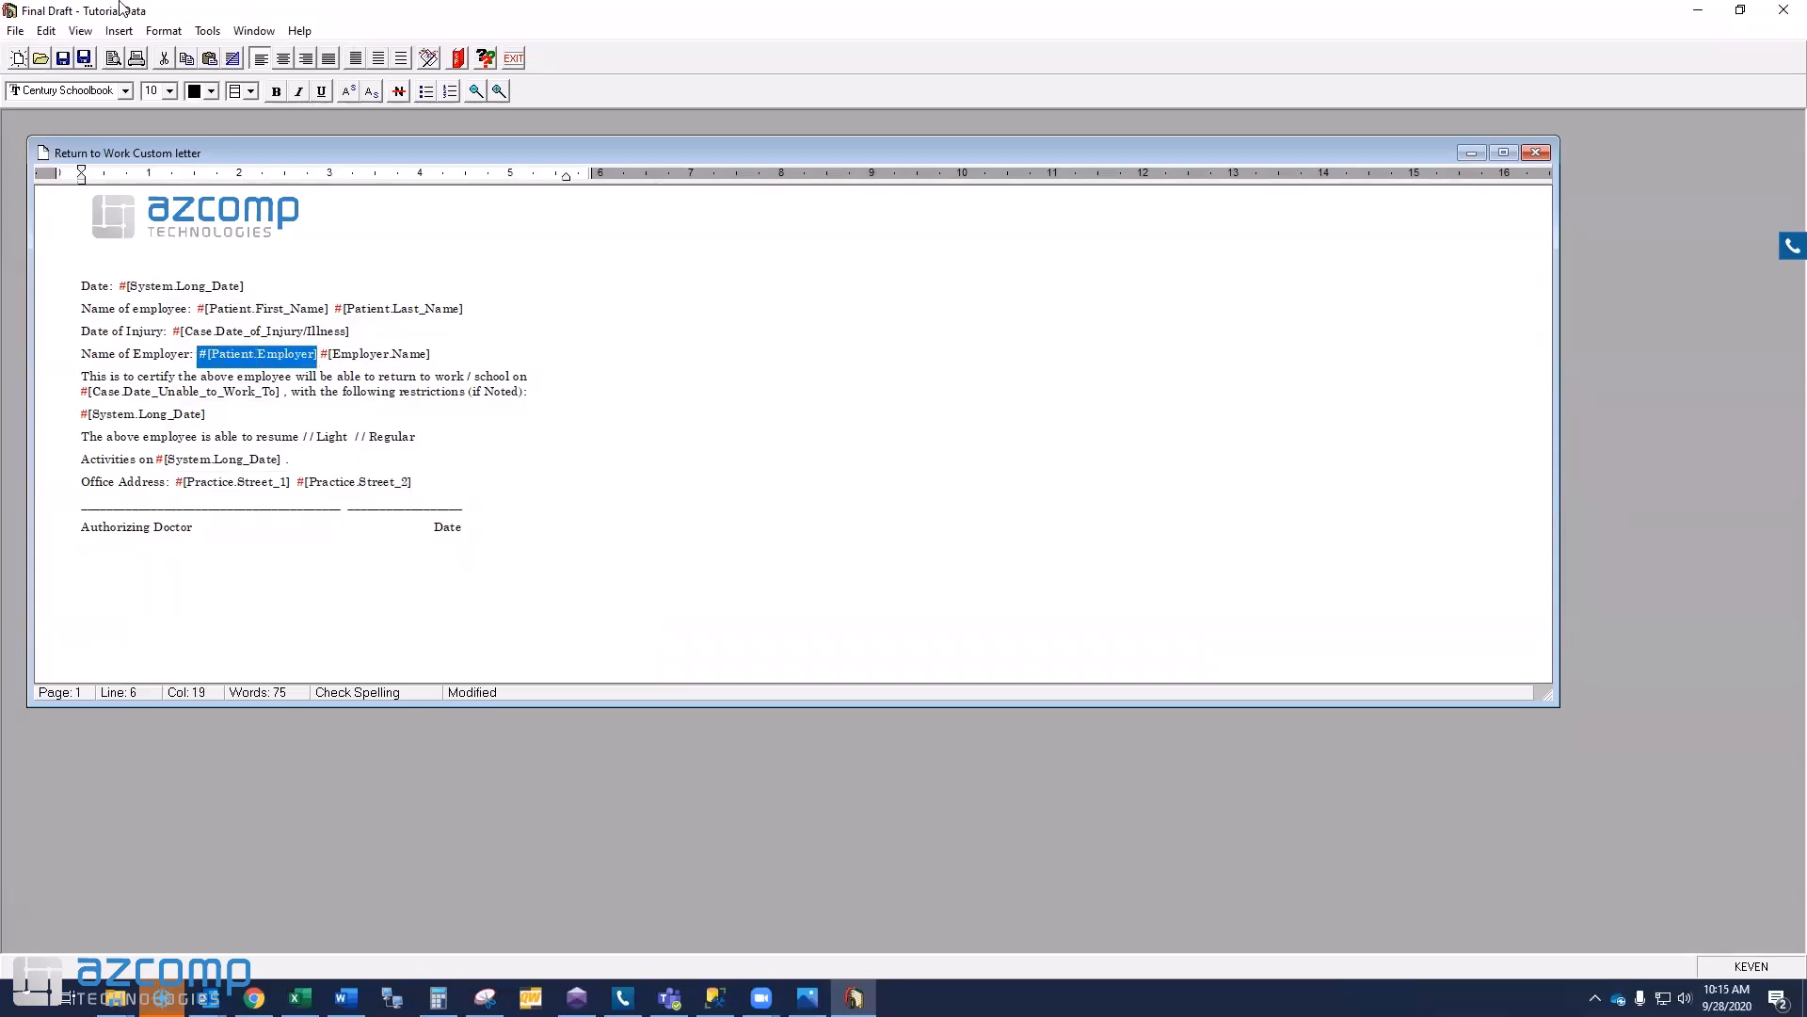
pyautogui.click(116, 32)
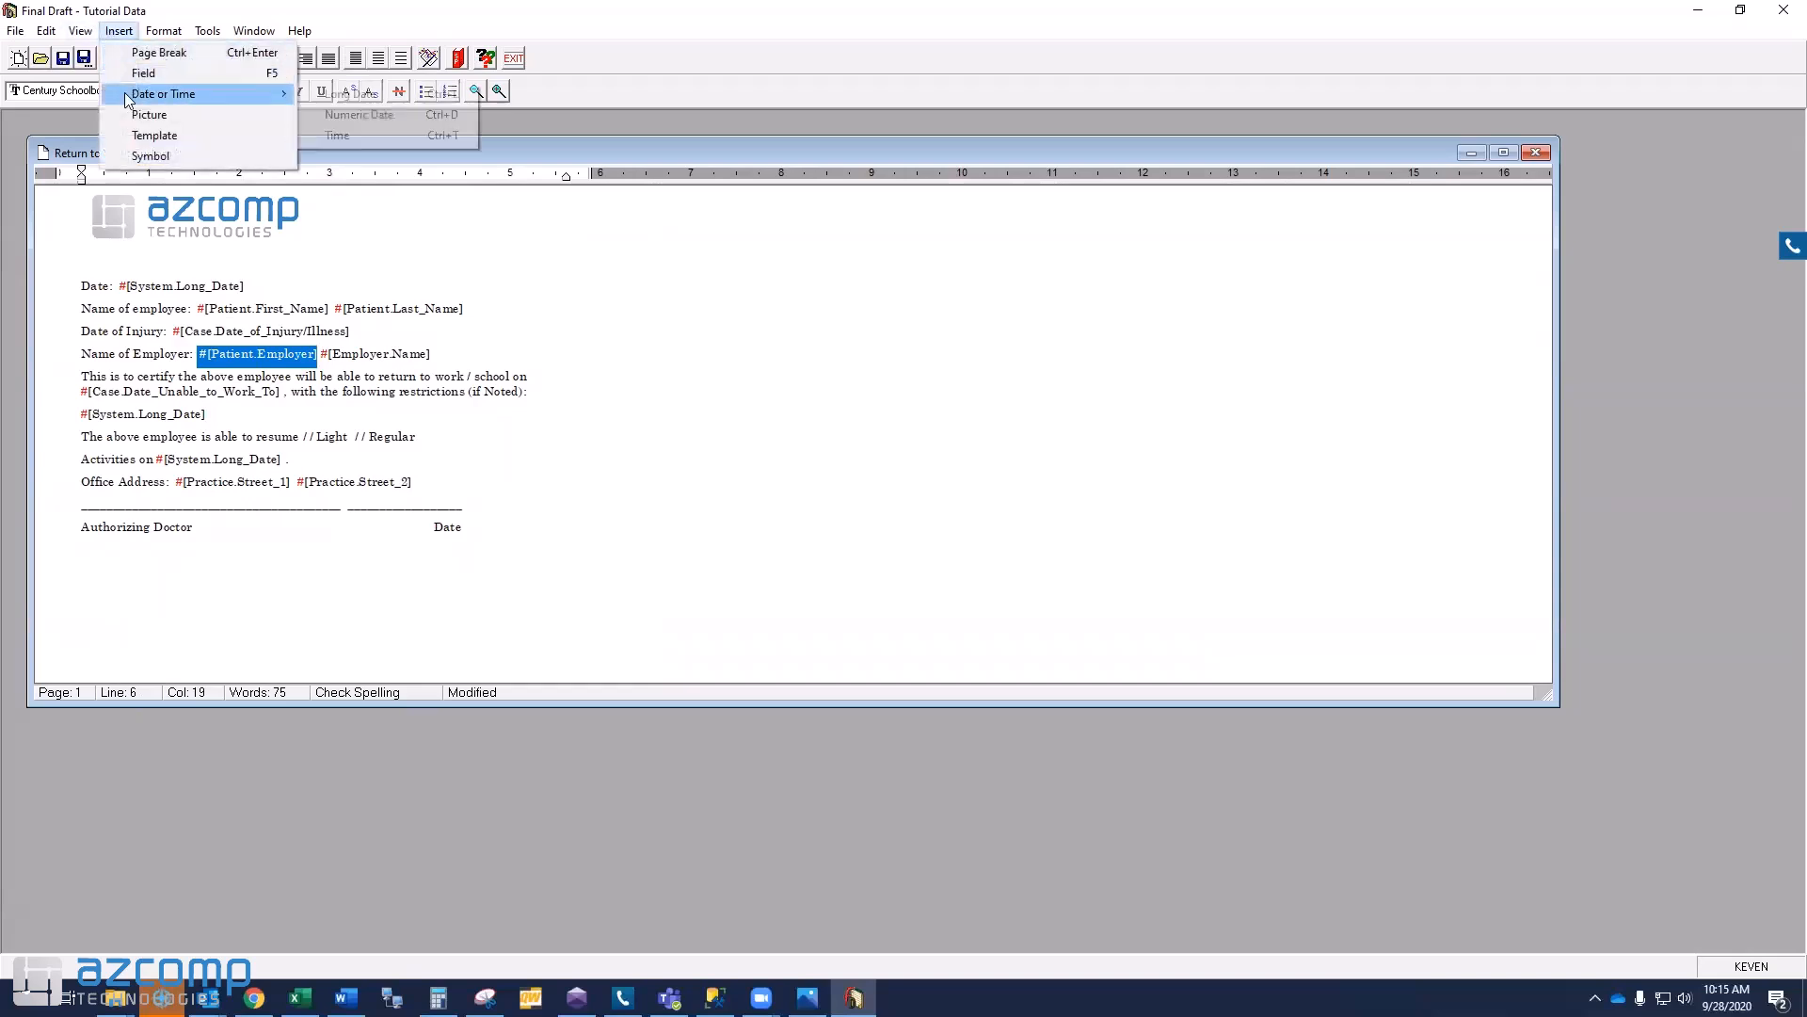
pyautogui.click(250, 561)
pyautogui.hotkey('ctrl', 'z')
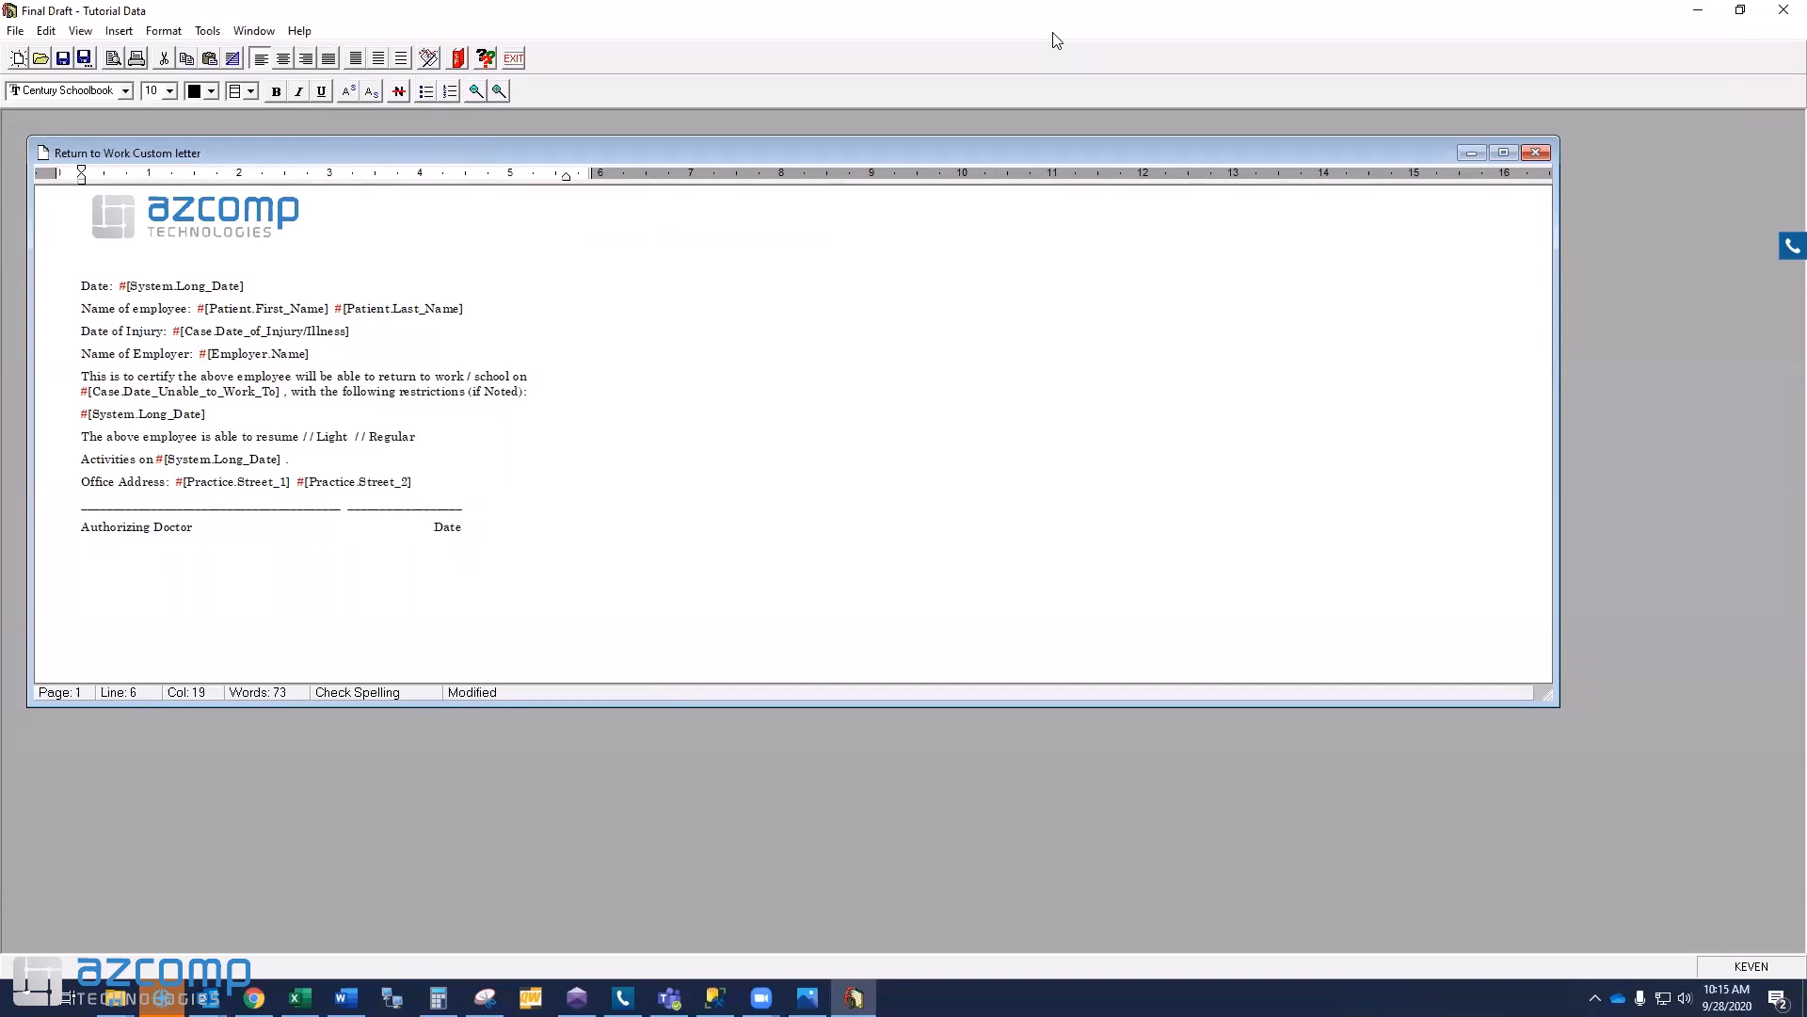
# - Insert the Assigned Provider First Name field below Authorizing Doctor
pyautogui.click(75, 568)
pyautogui.click(119, 32)
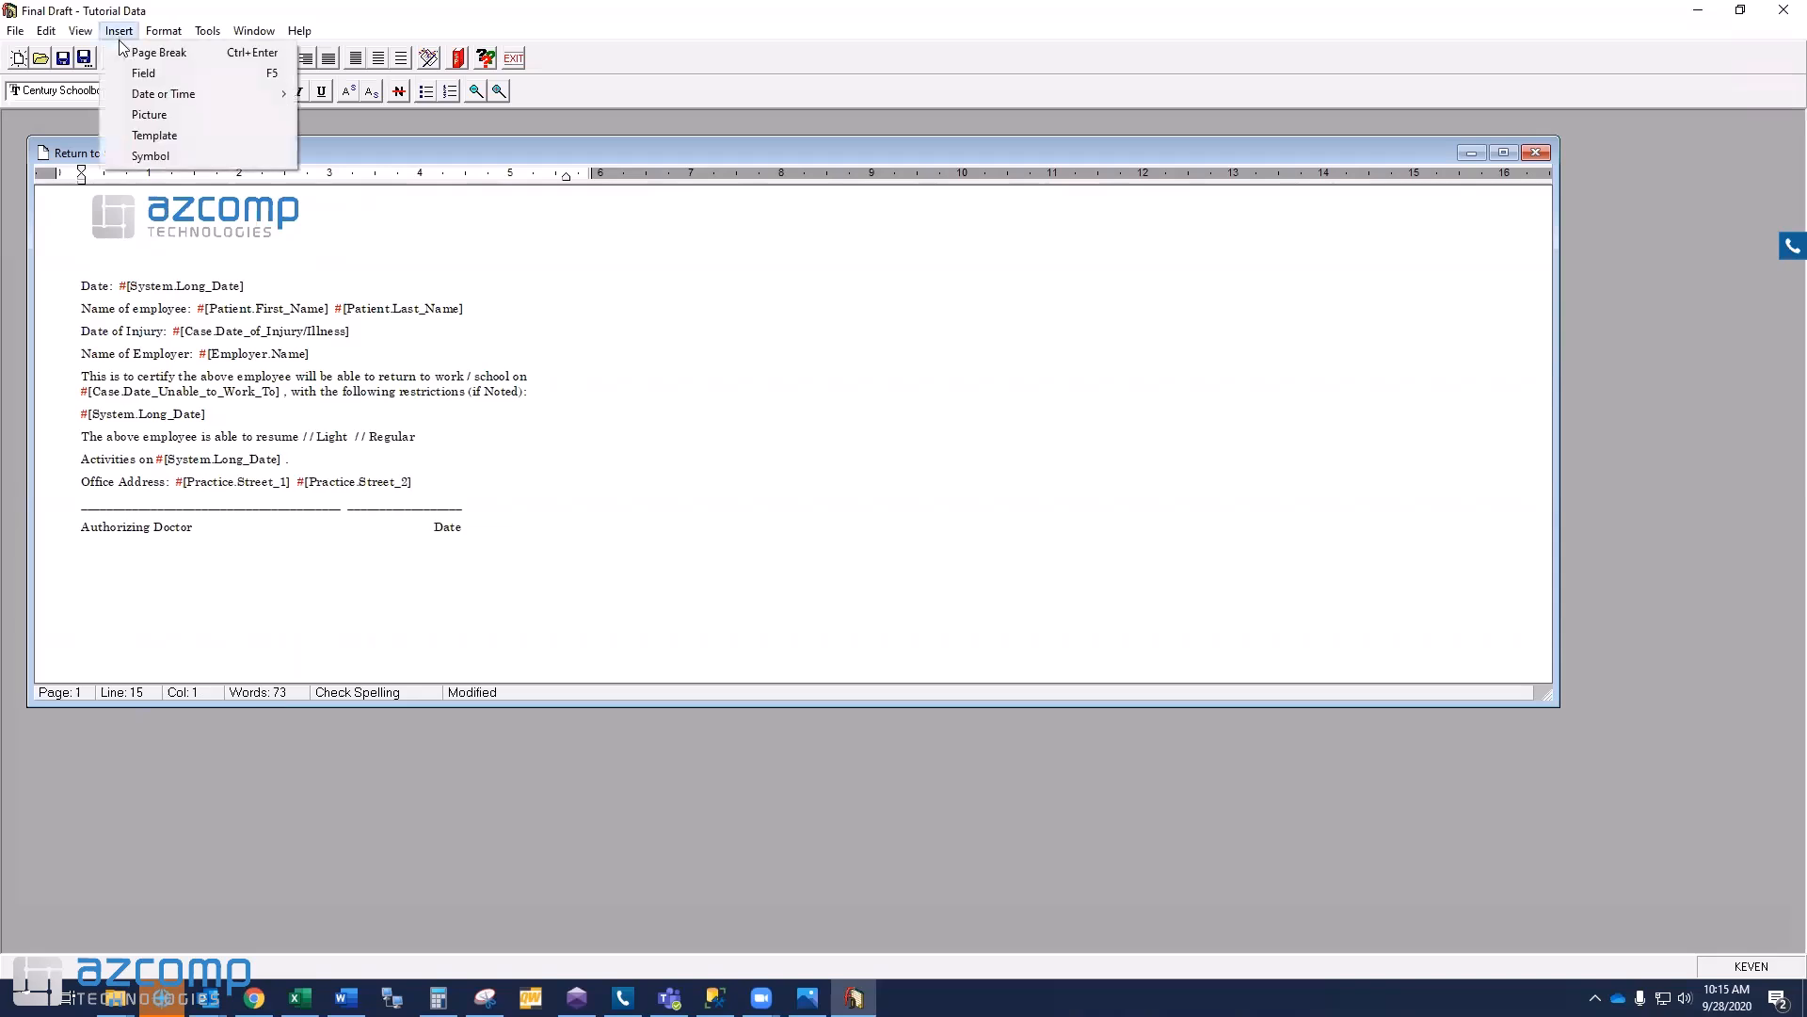
pyautogui.click(126, 74)
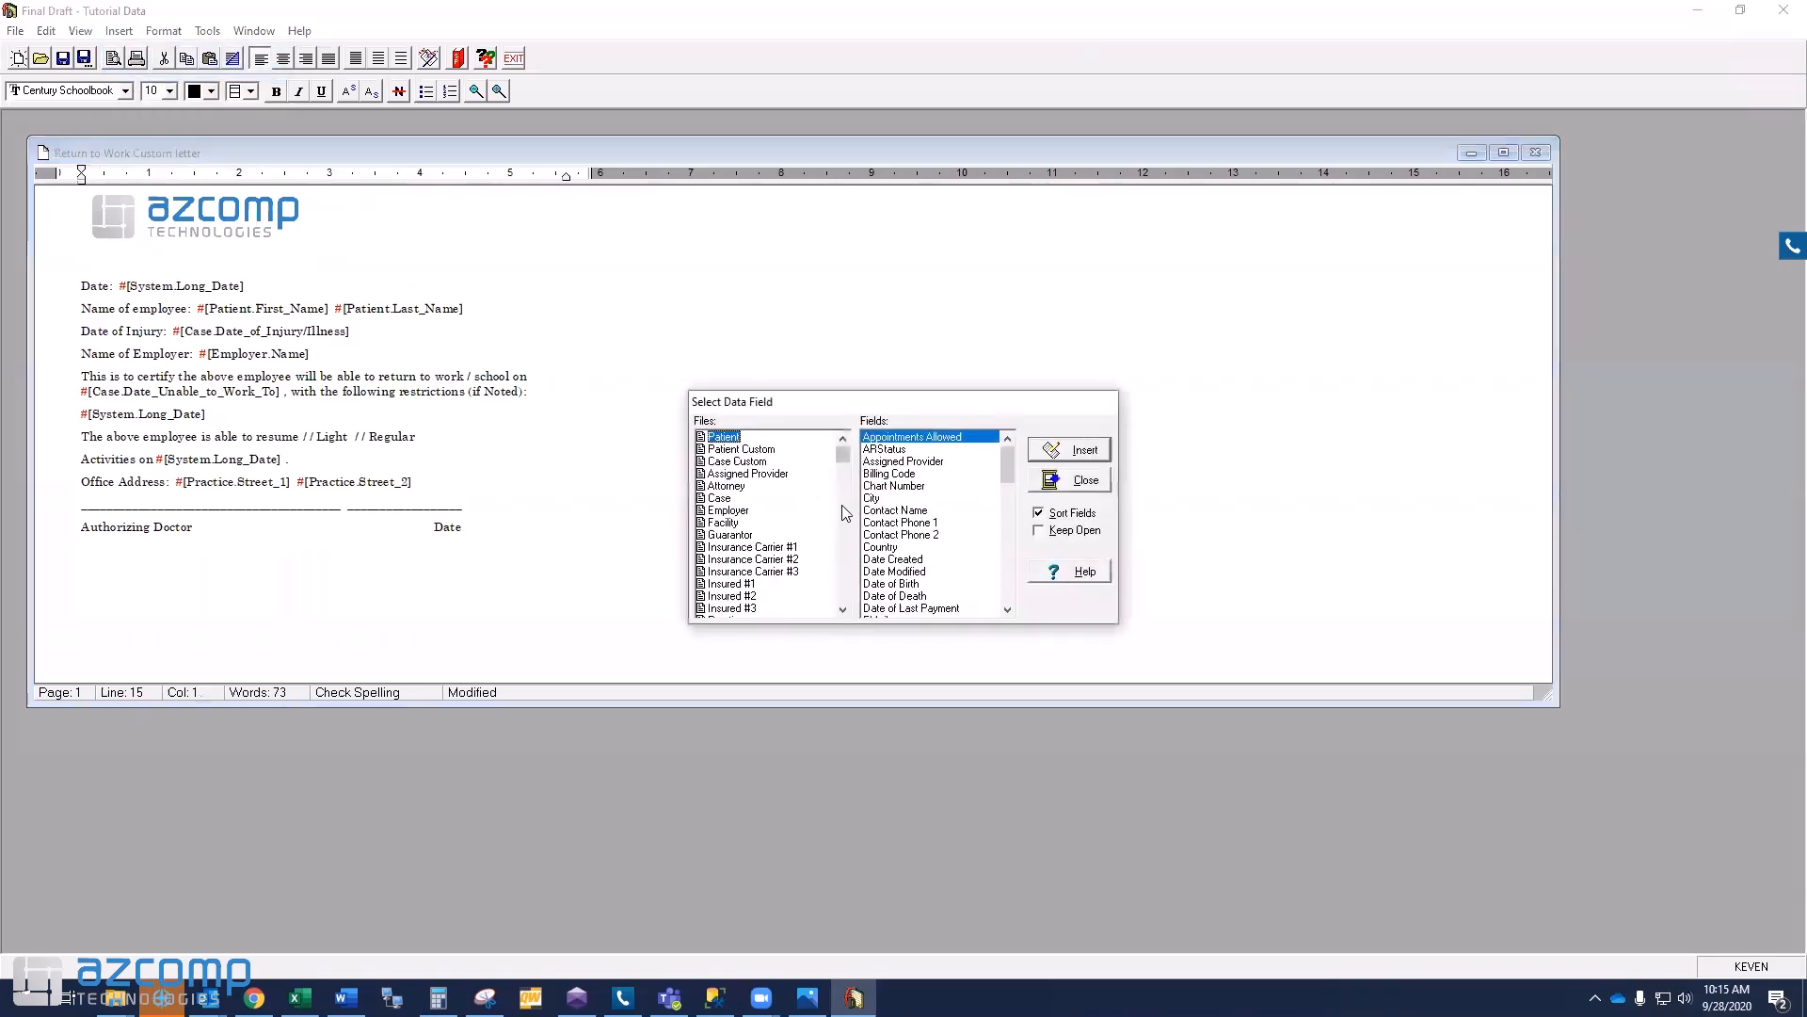
pyautogui.click(776, 474)
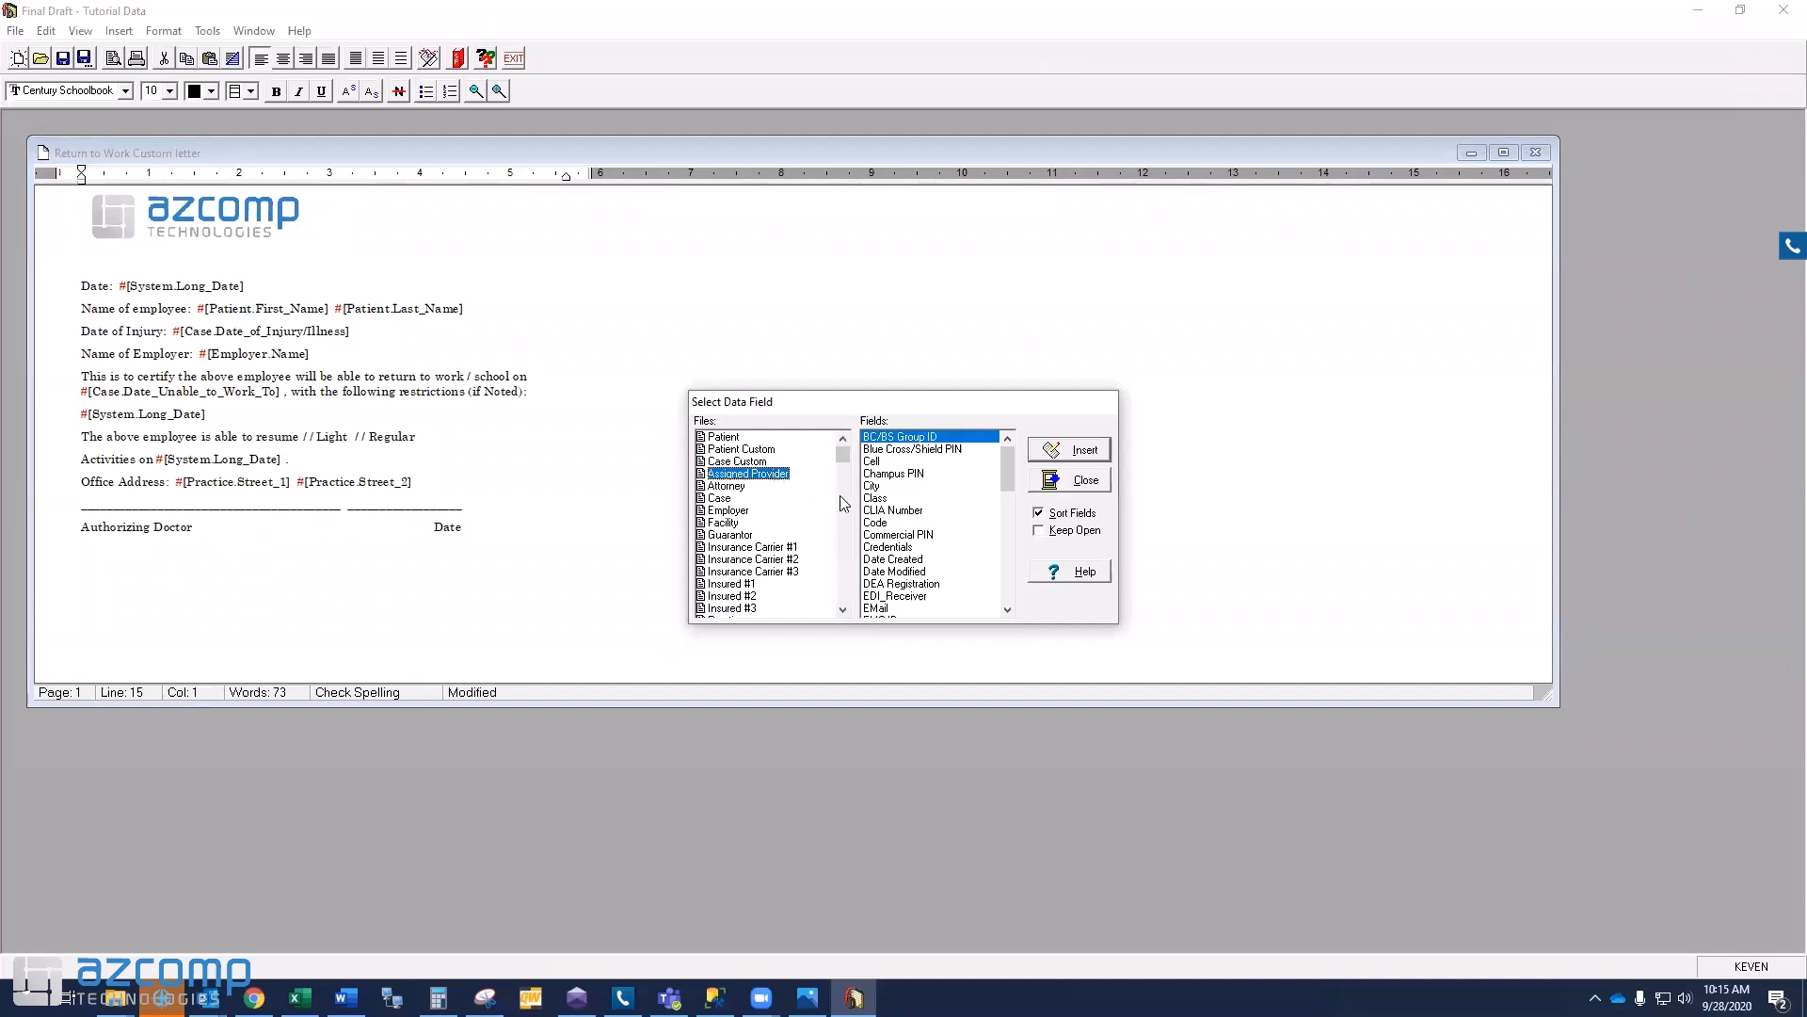
pyautogui.click(1009, 610)
pyautogui.click(1008, 610)
pyautogui.click(1008, 610)
pyautogui.click(1008, 610)
pyautogui.click(1008, 610)
pyautogui.click(1008, 610)
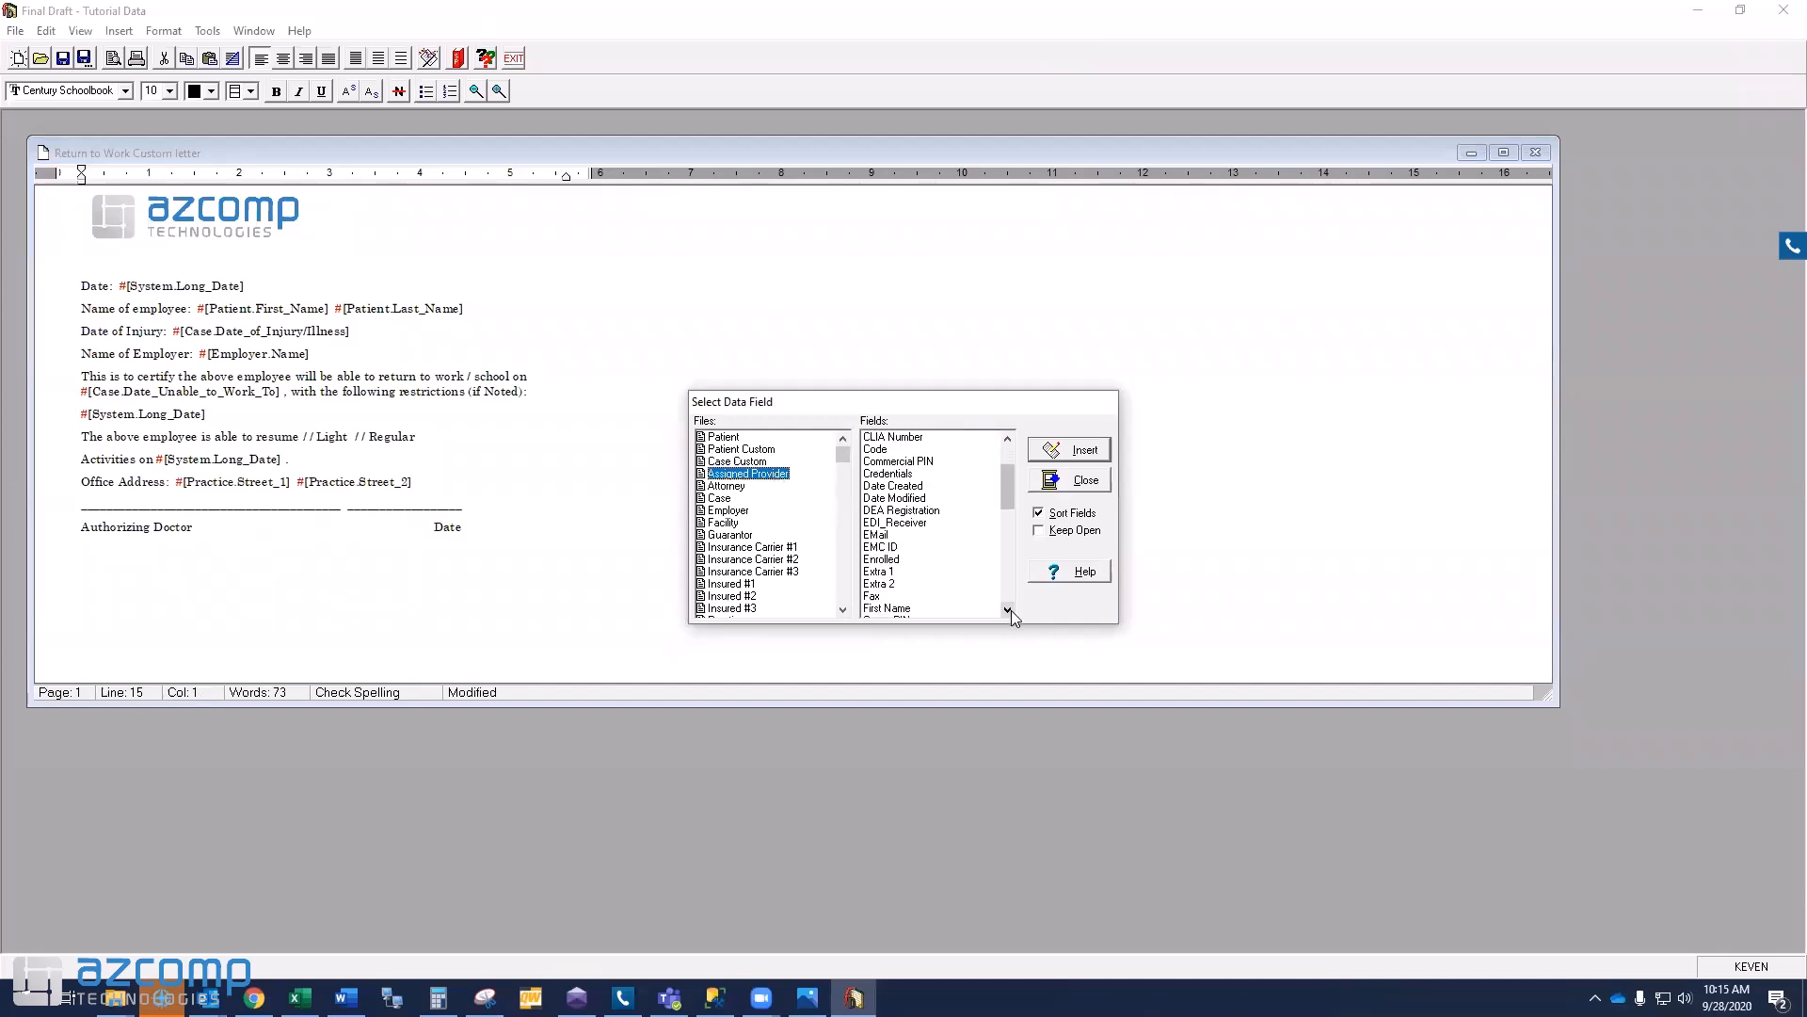
pyautogui.click(903, 609)
pyautogui.click(1069, 450)
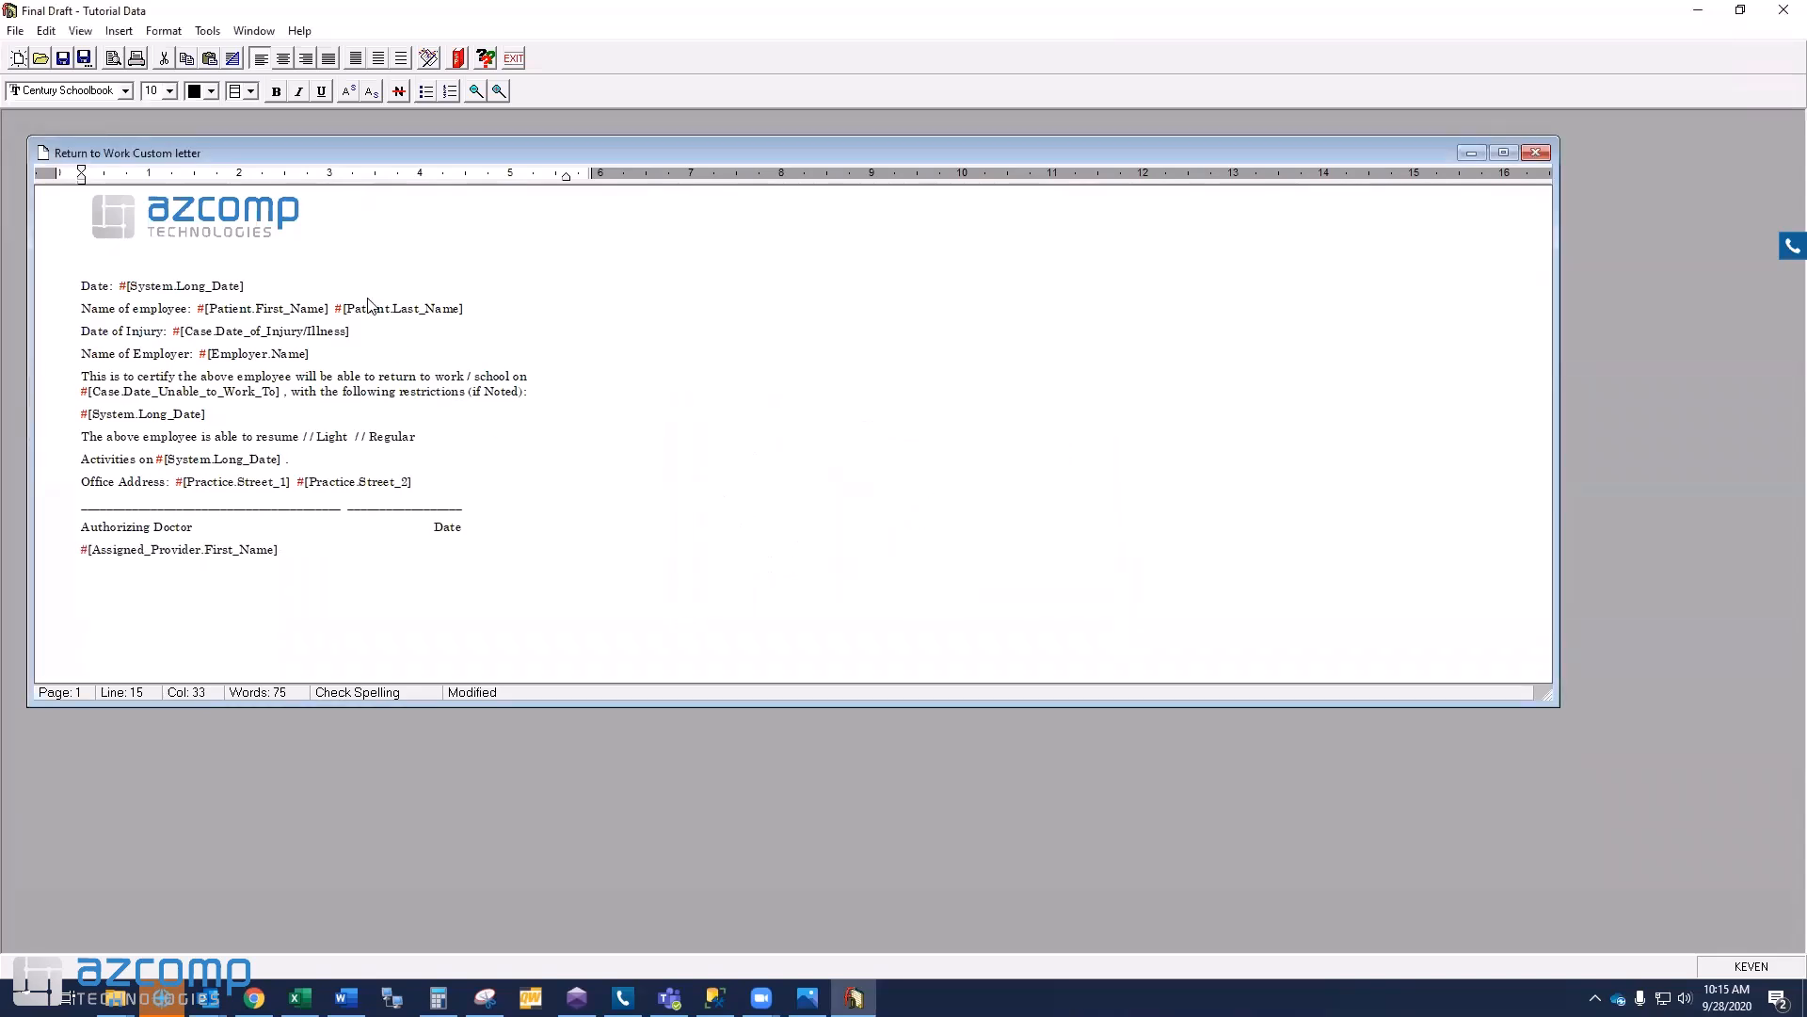
# - Insert the Assigned Provider Last Name field
pyautogui.click(119, 30)
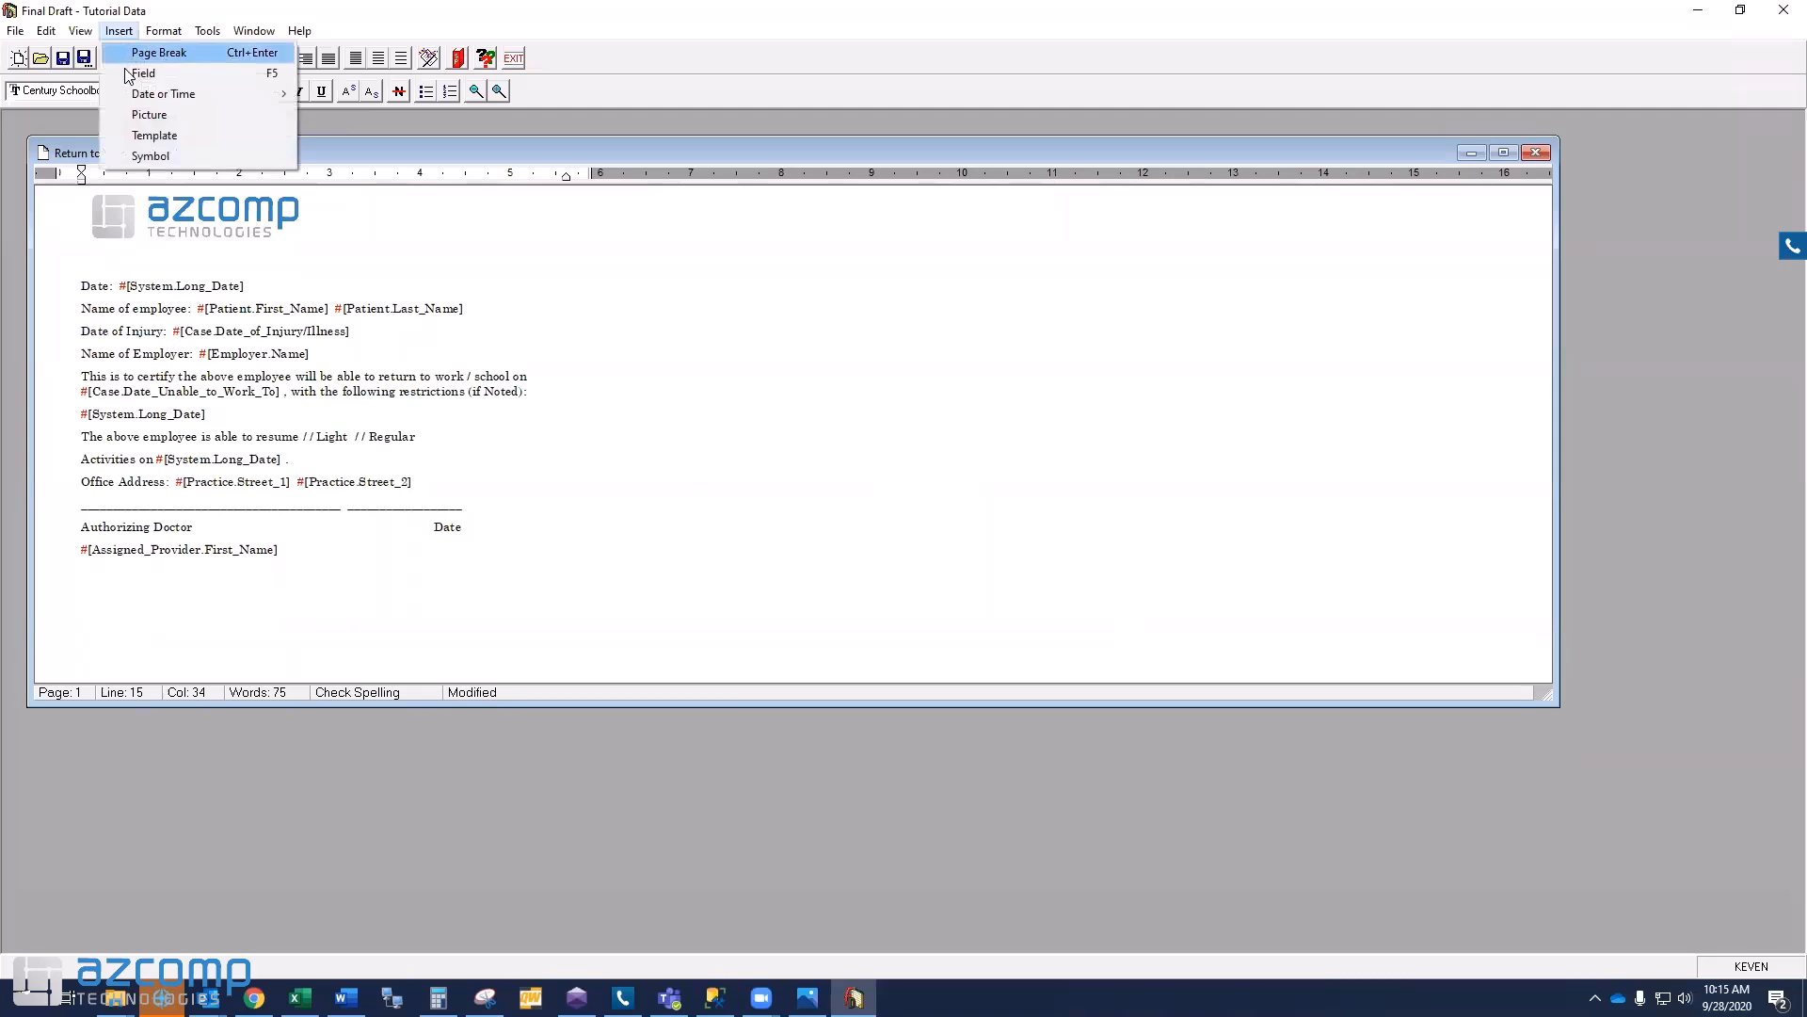
pyautogui.click(141, 73)
pyautogui.click(749, 474)
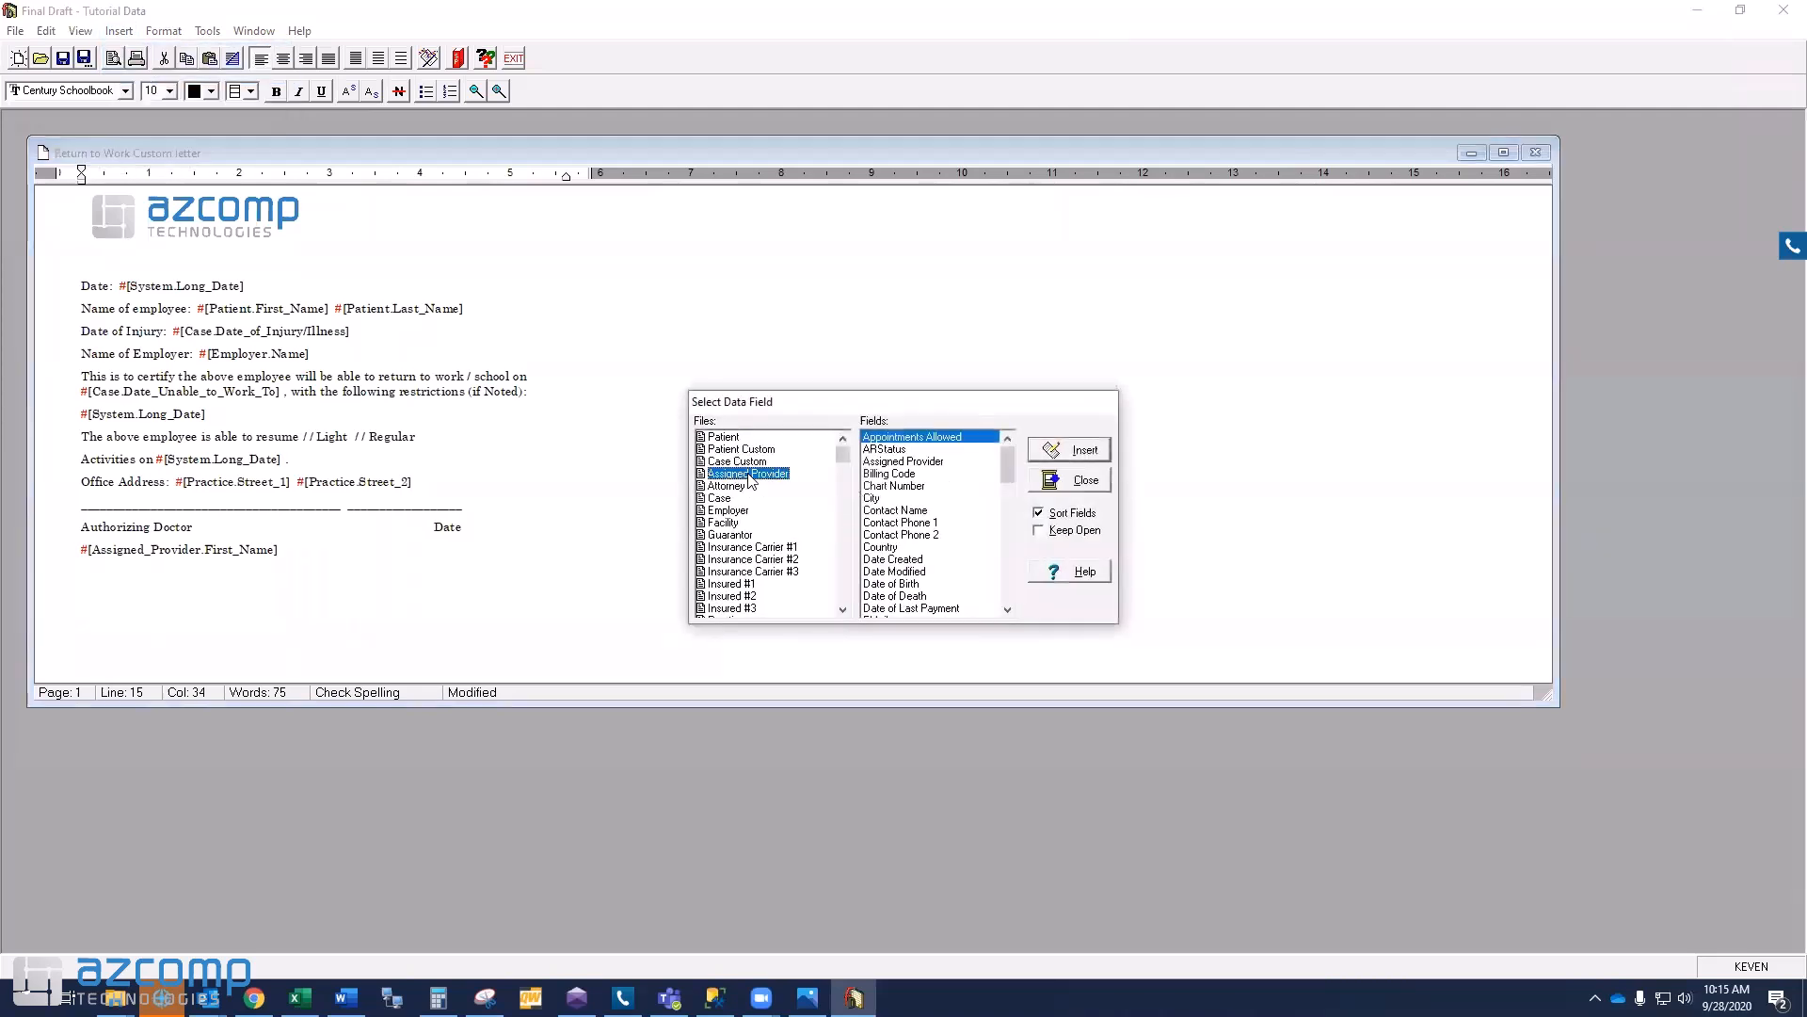
pyautogui.scroll(-6, 1009, 511)
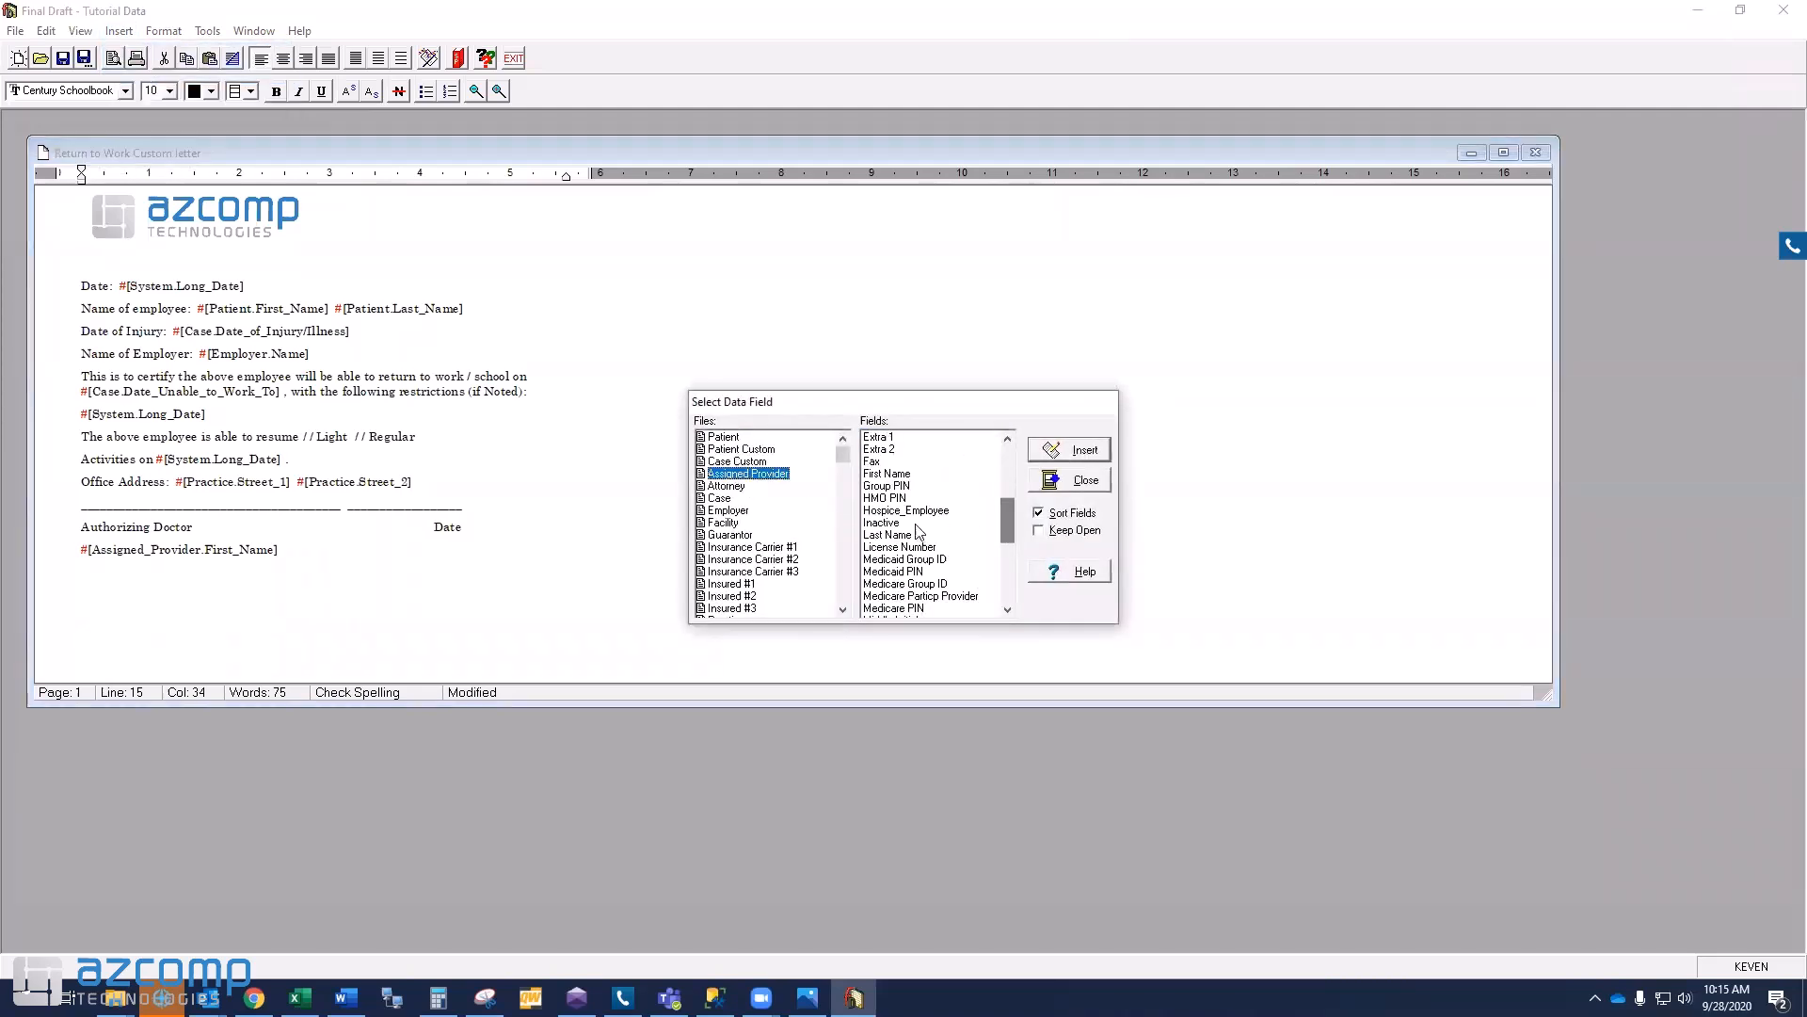
pyautogui.click(894, 534)
pyautogui.click(1070, 450)
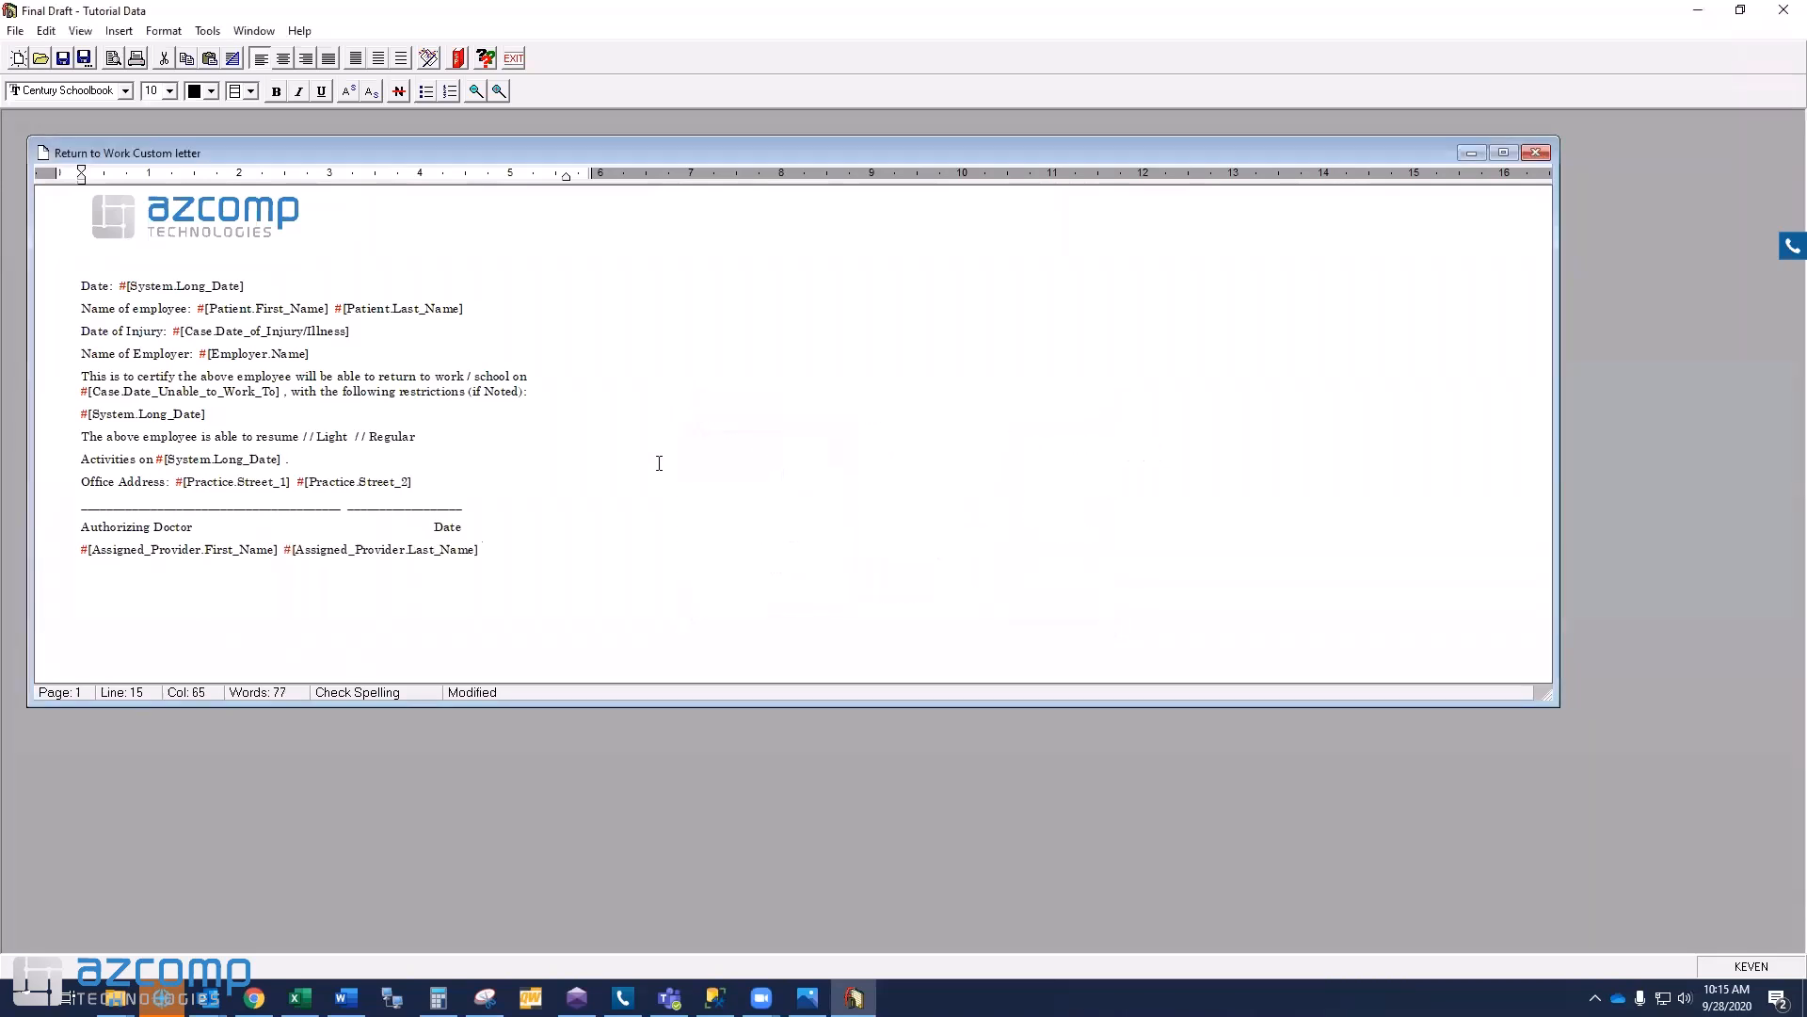
# - Insert the Assigned Provider Credentials field
pyautogui.click(119, 31)
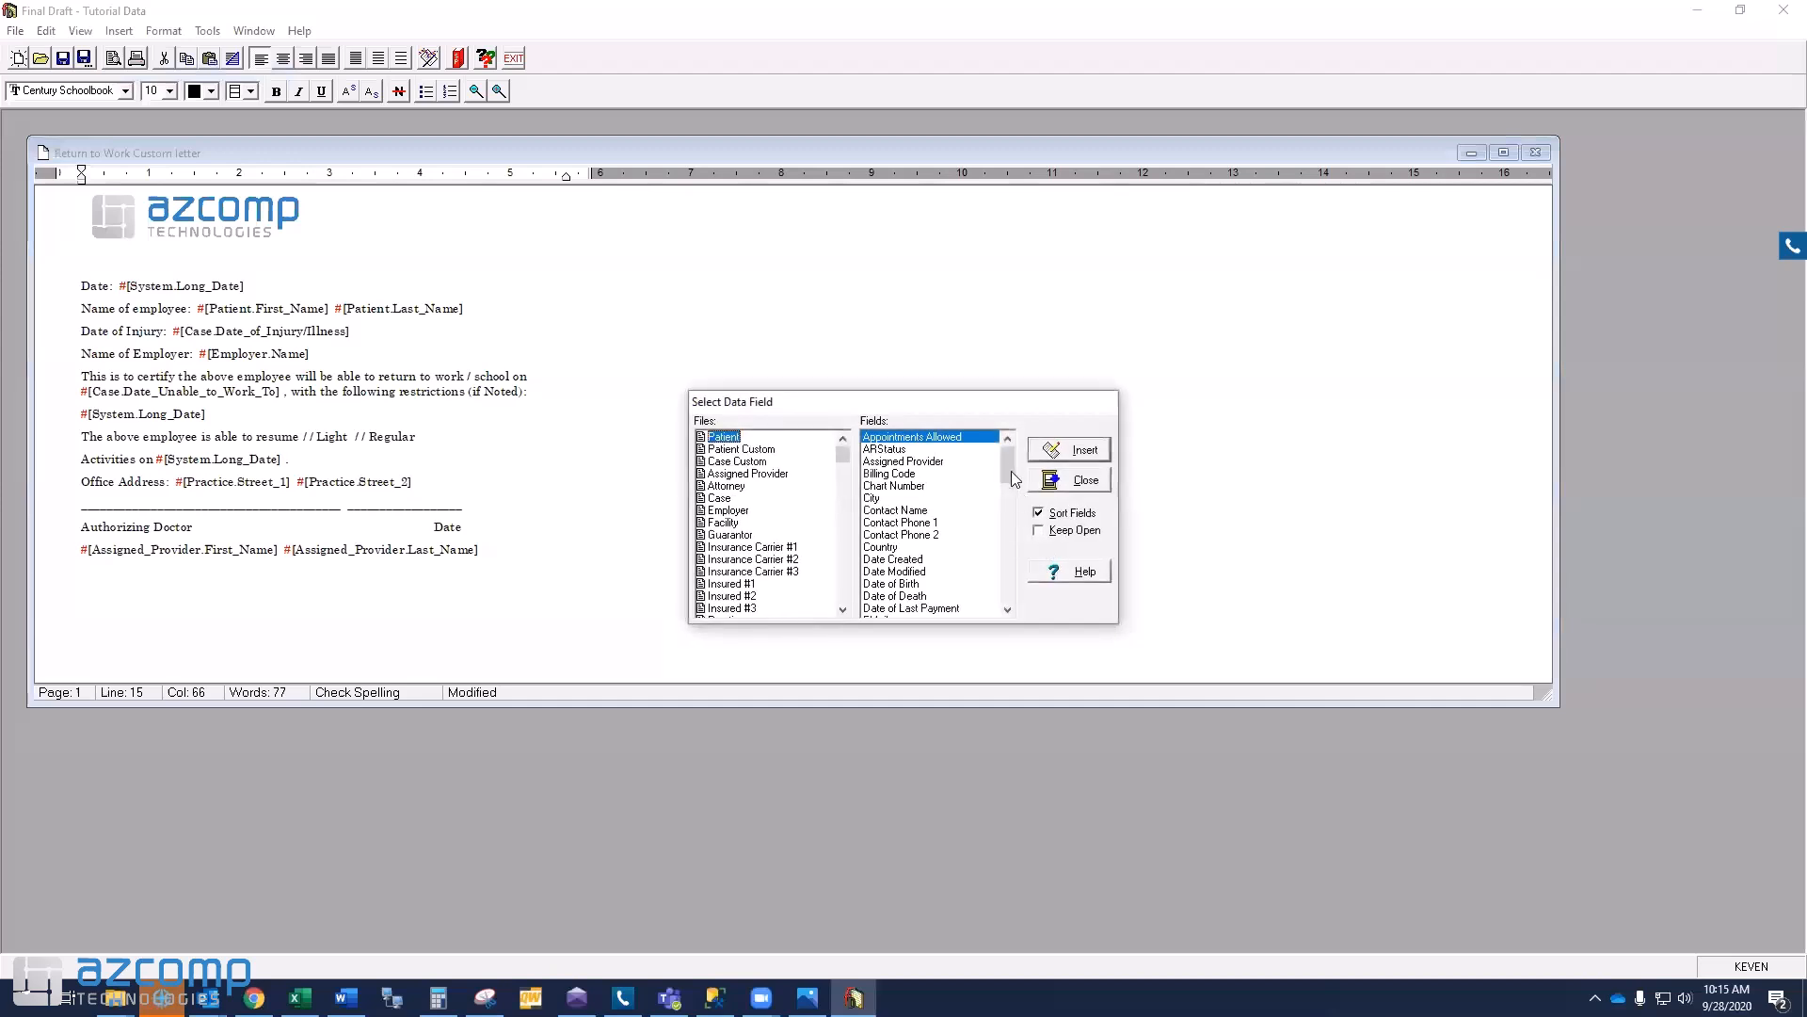
pyautogui.click(742, 474)
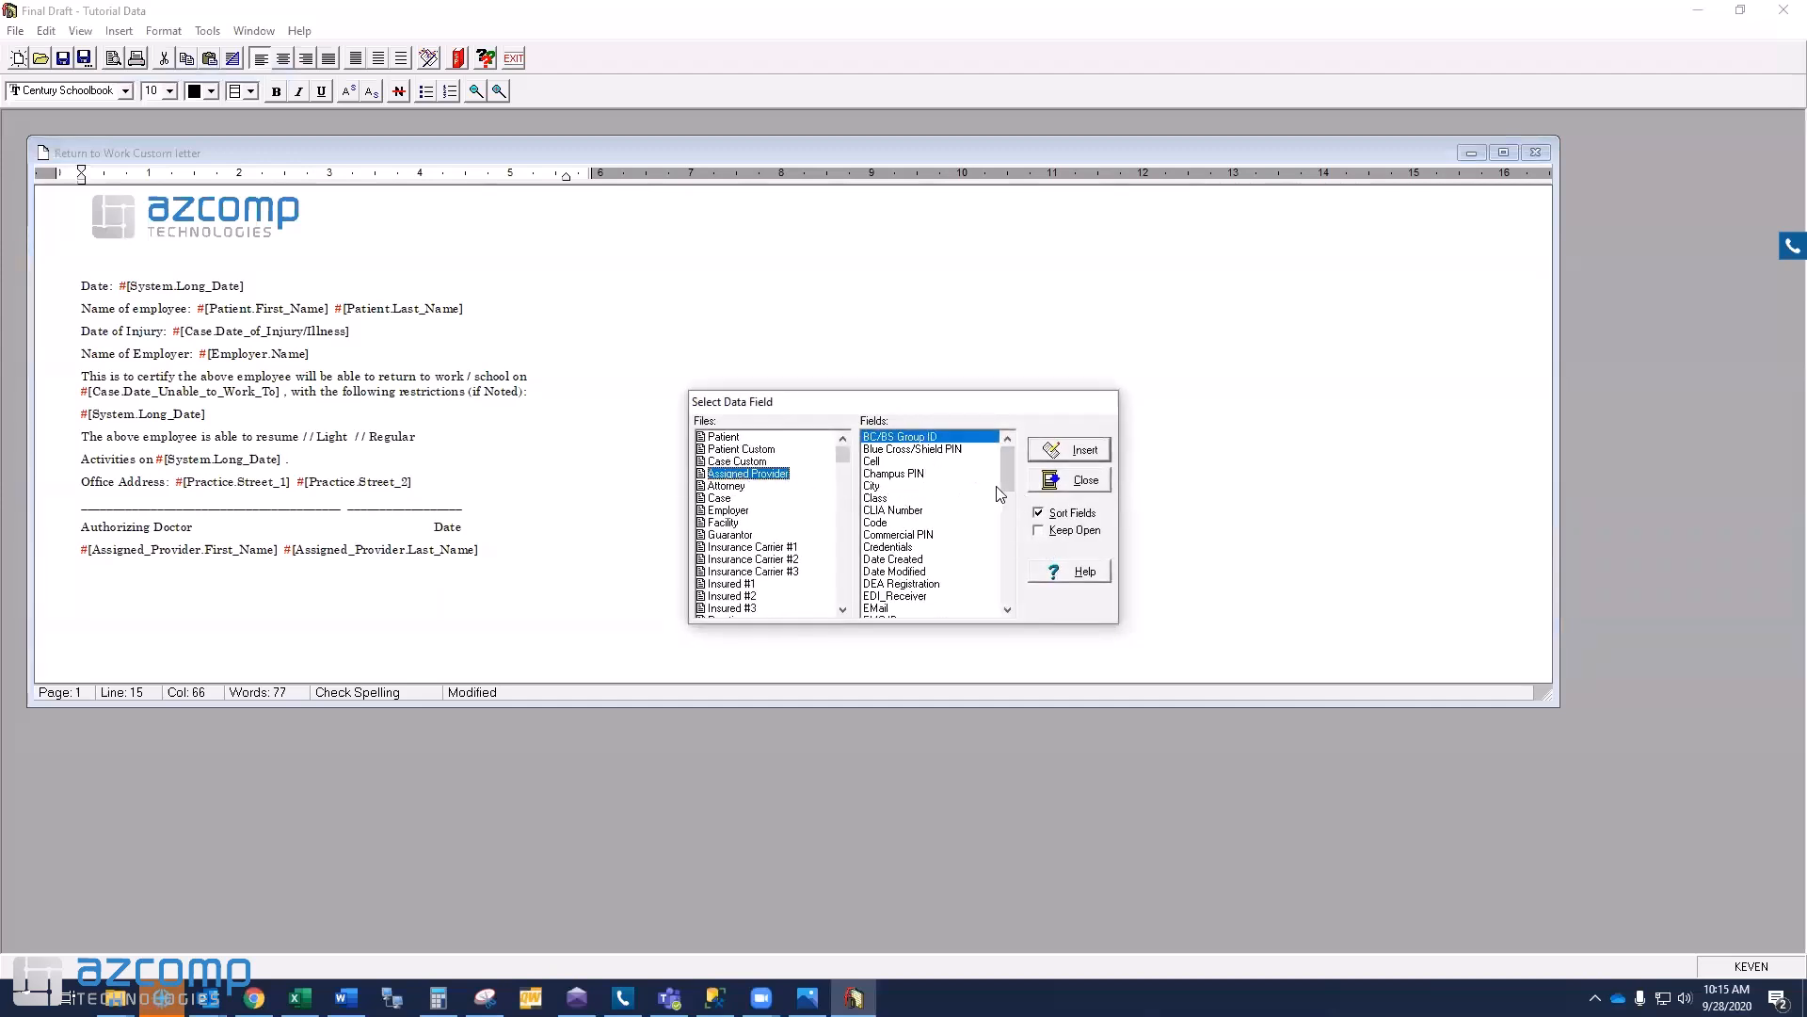
pyautogui.click(923, 545)
pyautogui.click(1067, 452)
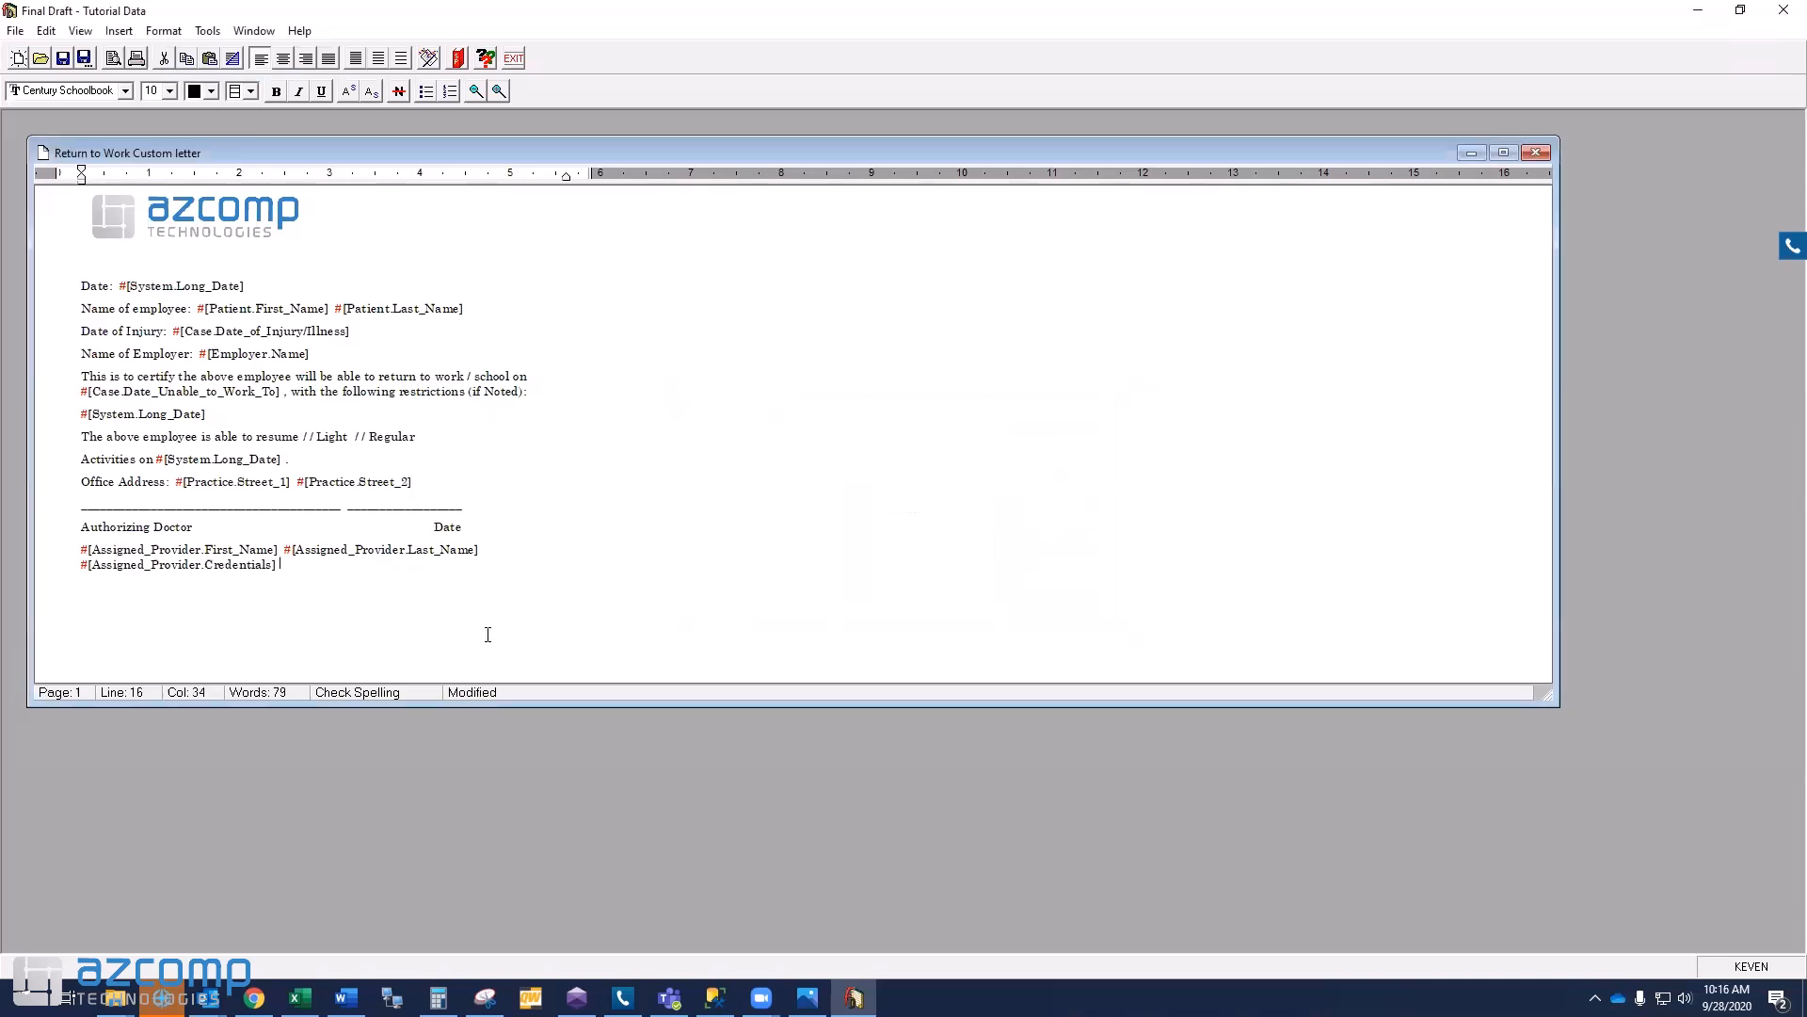
# - Start a new line and insert the Assigned Provider Street 1 field
pyautogui.press('Return')
pyautogui.click(119, 30)
pyautogui.click(146, 73)
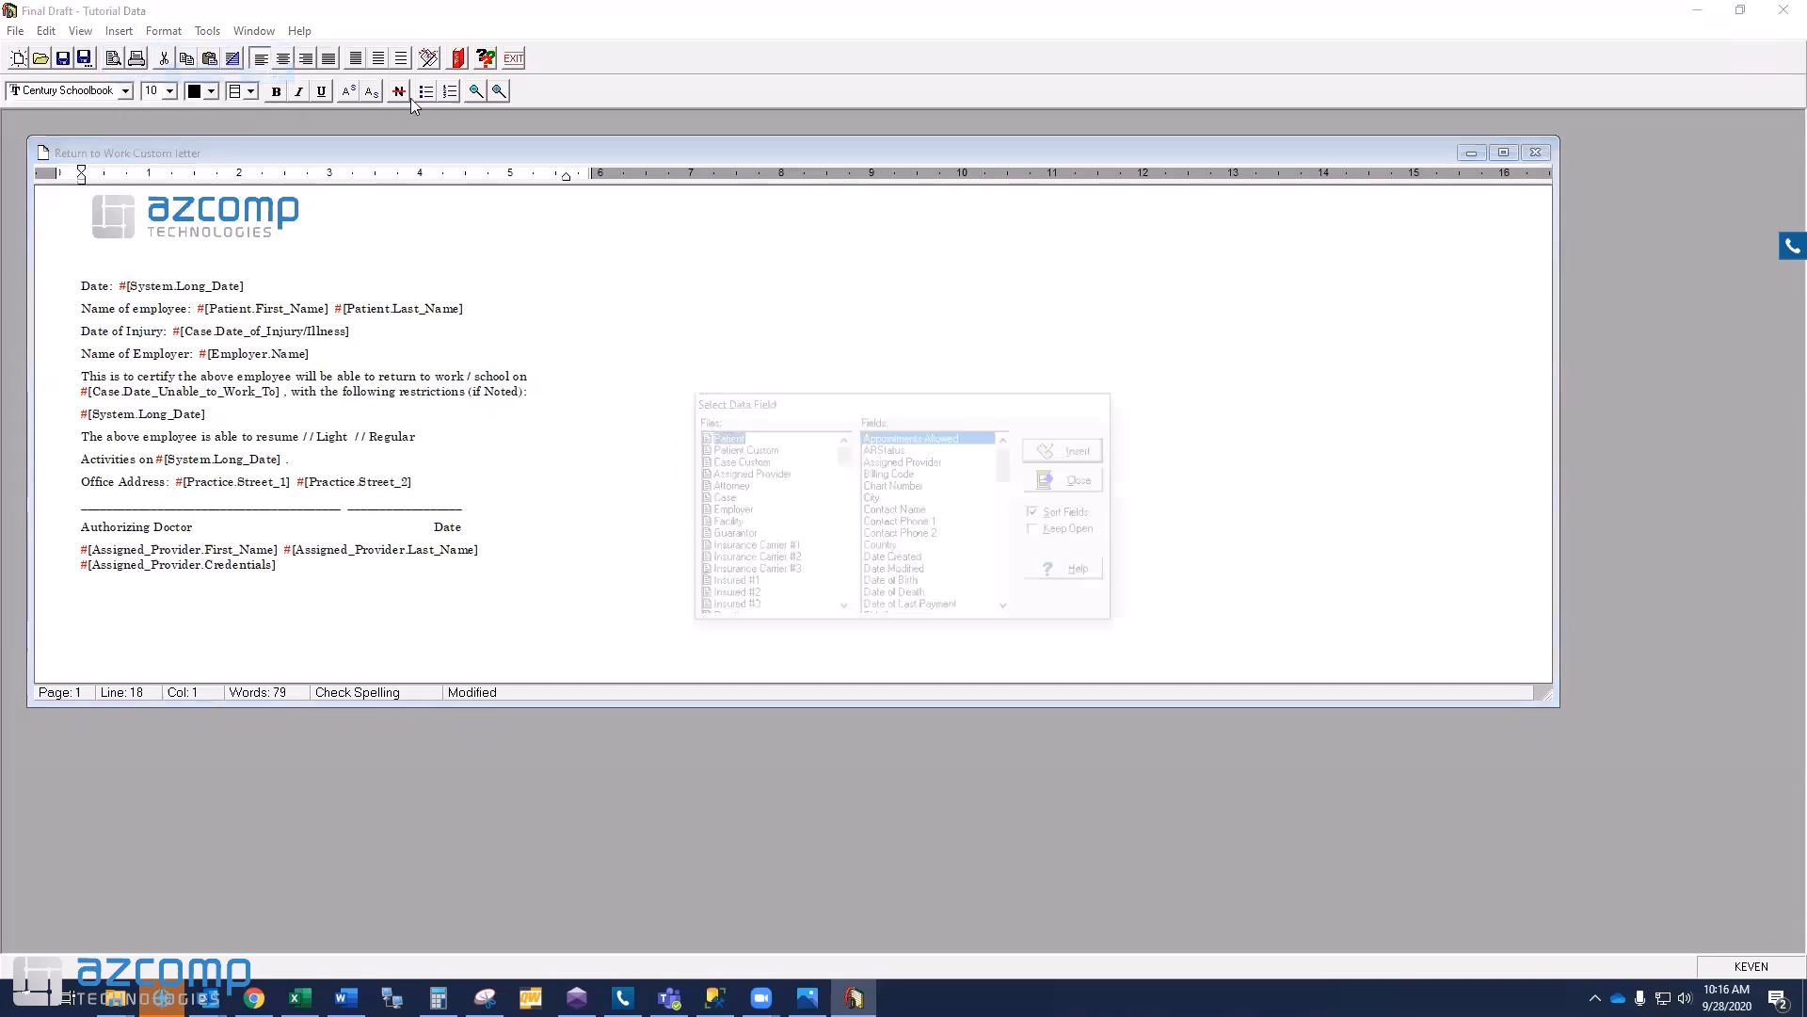
pyautogui.click(753, 473)
pyautogui.moveTo(1010, 472); pyautogui.dragTo(1016, 594)
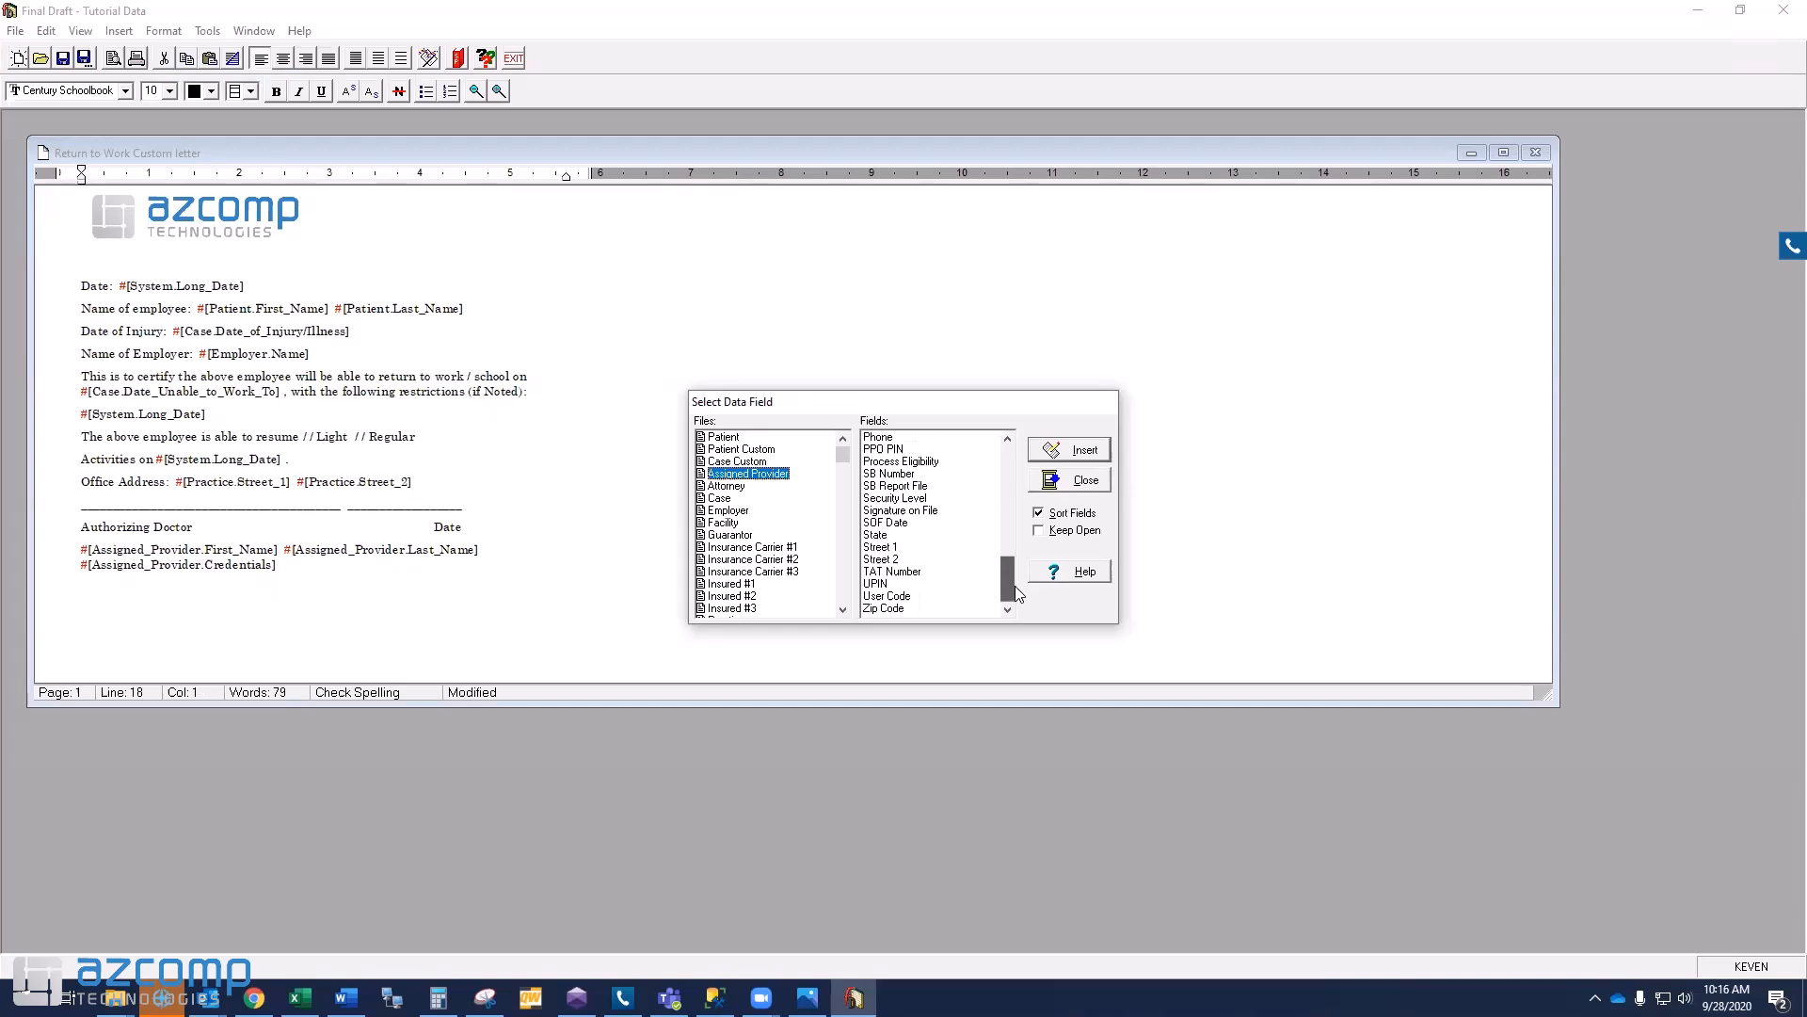
pyautogui.click(885, 547)
pyautogui.click(1070, 450)
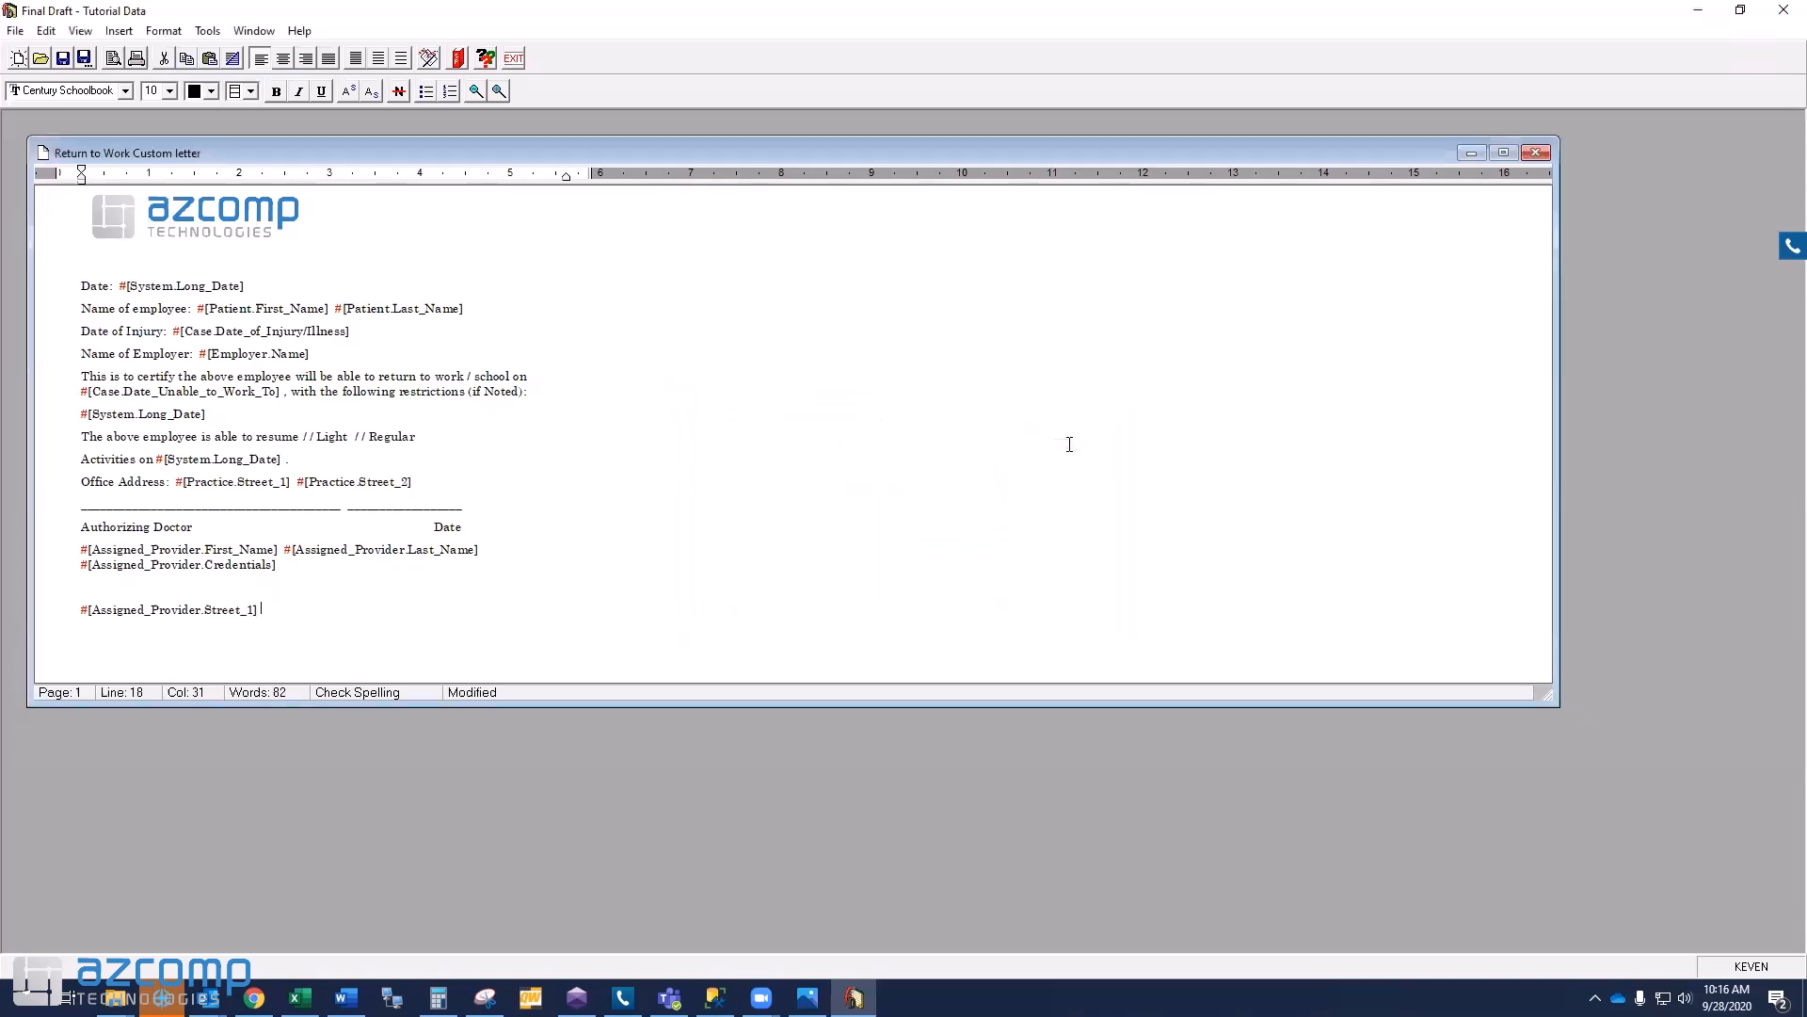
# - Add the Patient City field after the street field
pyautogui.click(119, 31)
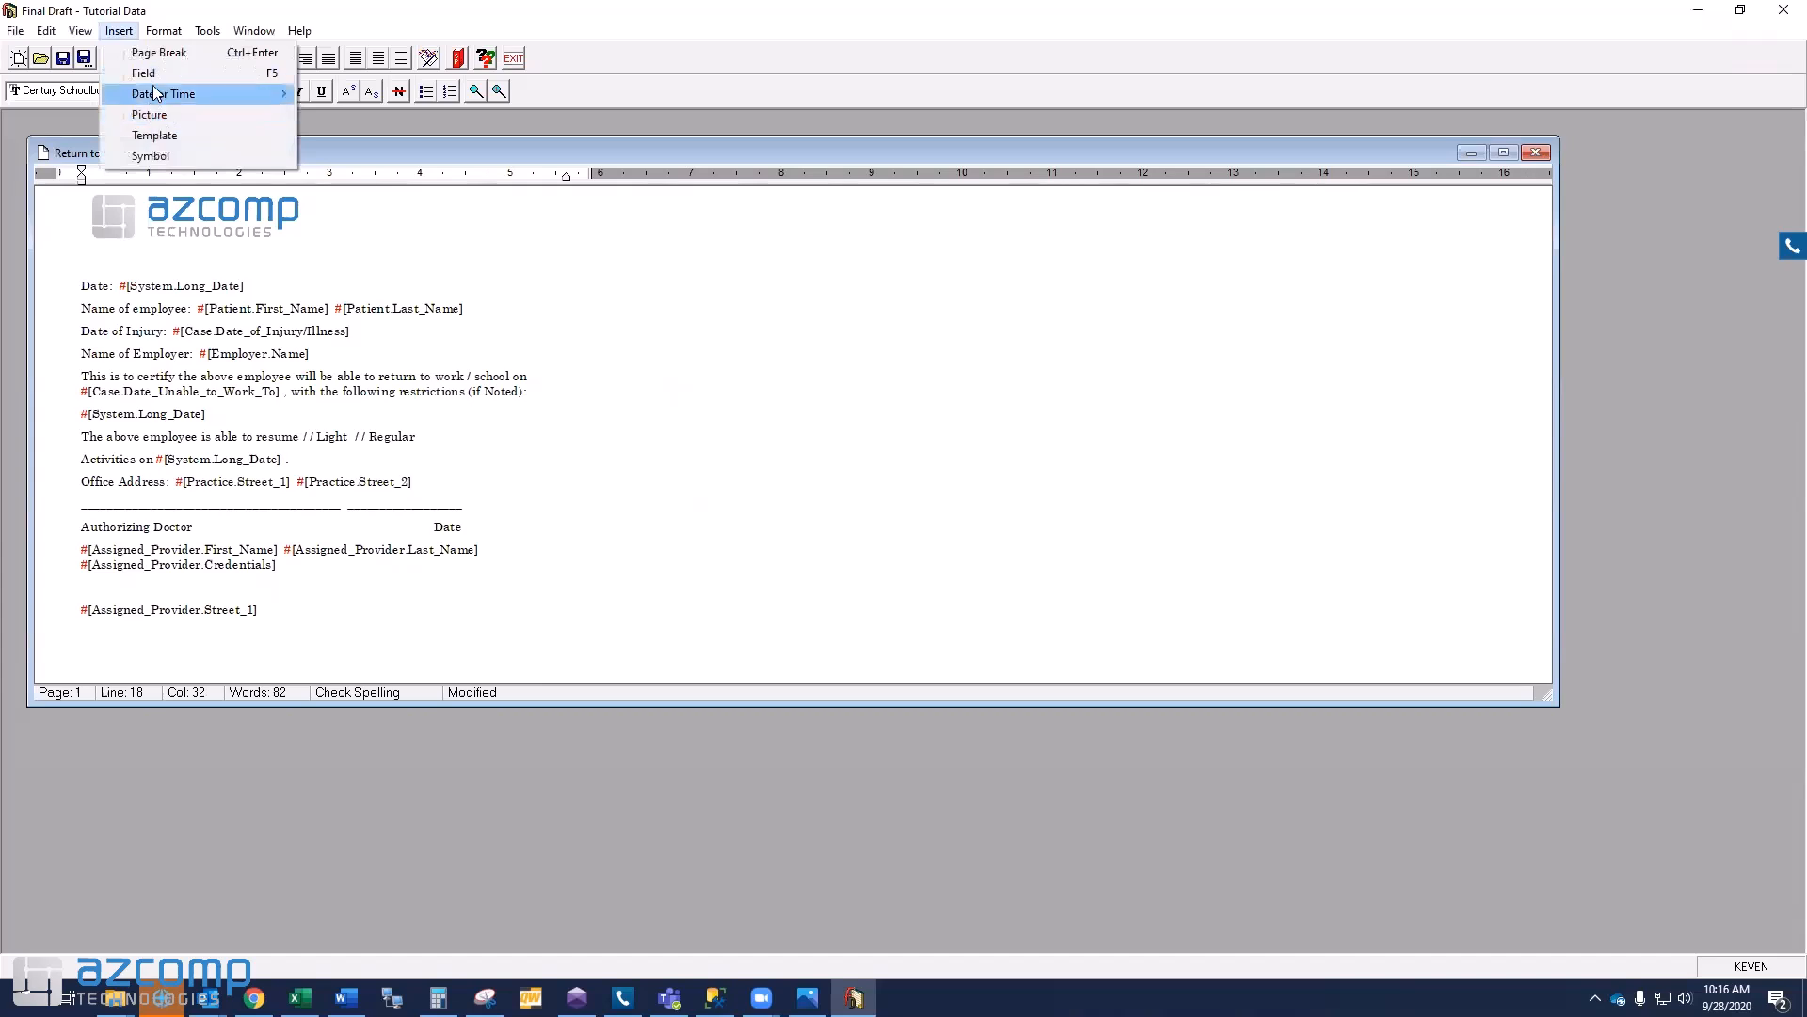
pyautogui.click(143, 73)
pyautogui.moveTo(1007, 467); pyautogui.dragTo(1007, 471)
pyautogui.click(891, 474)
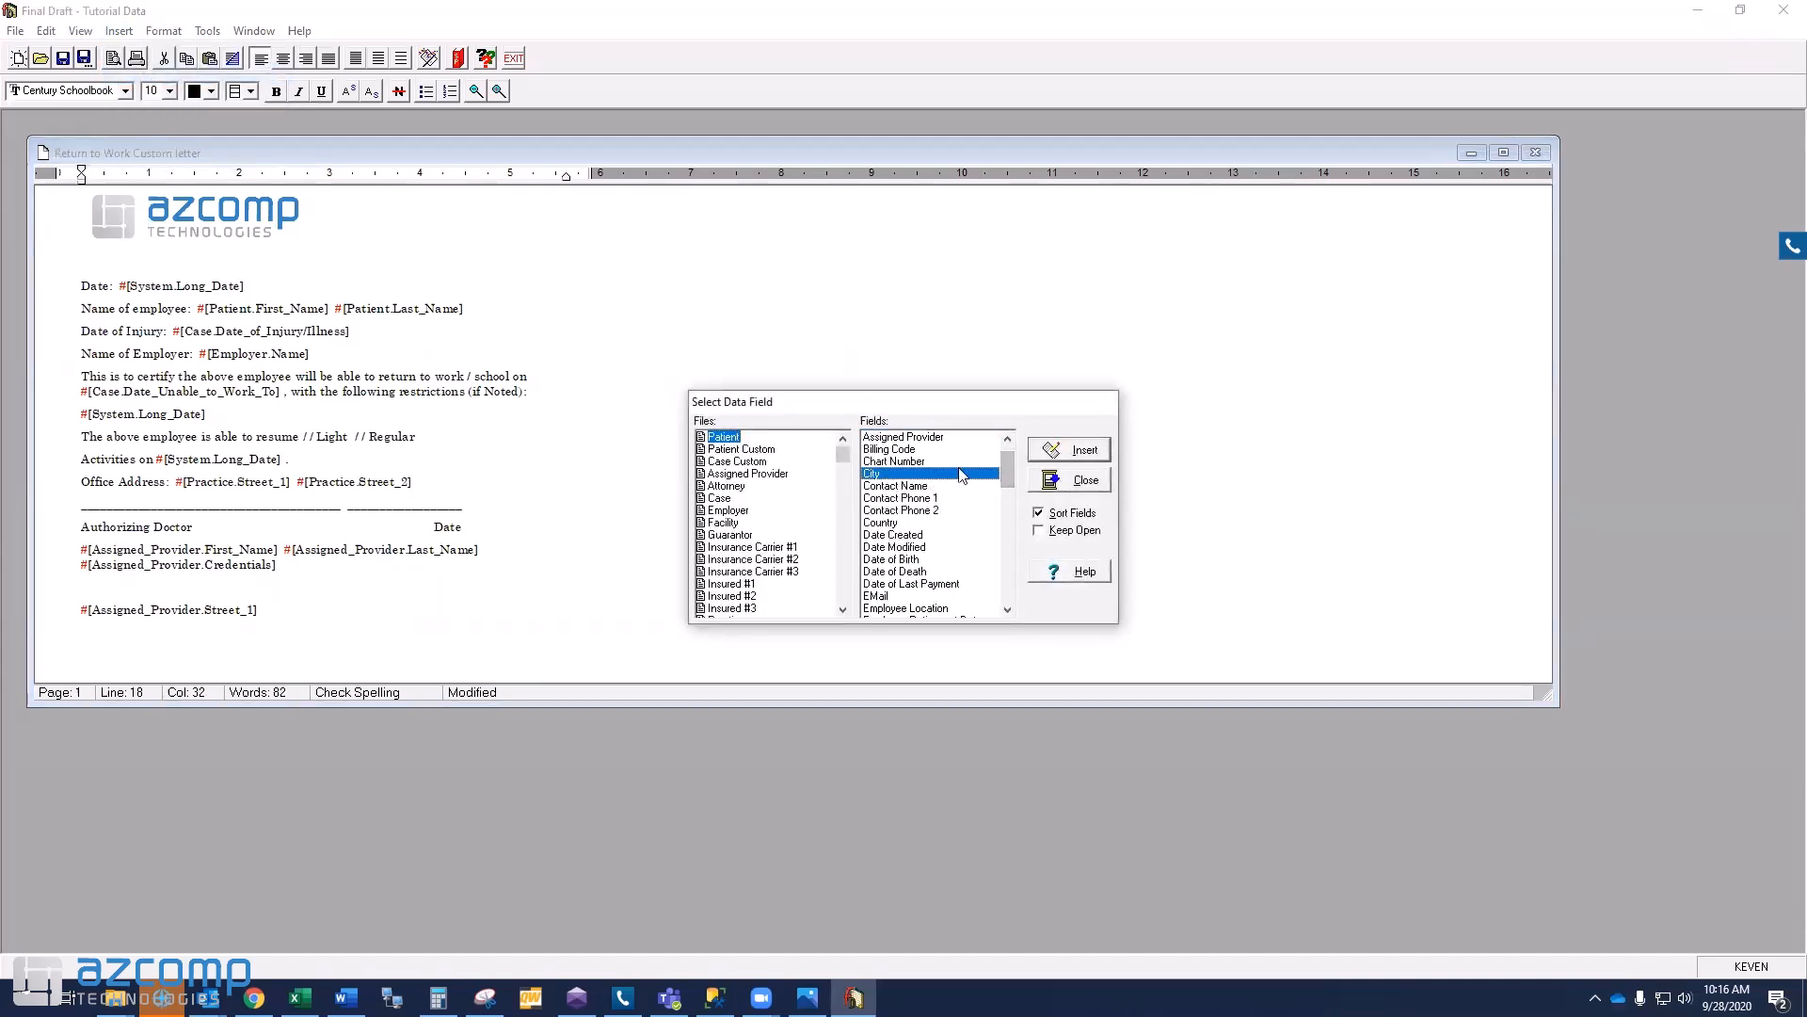
pyautogui.doubleClick(892, 476)
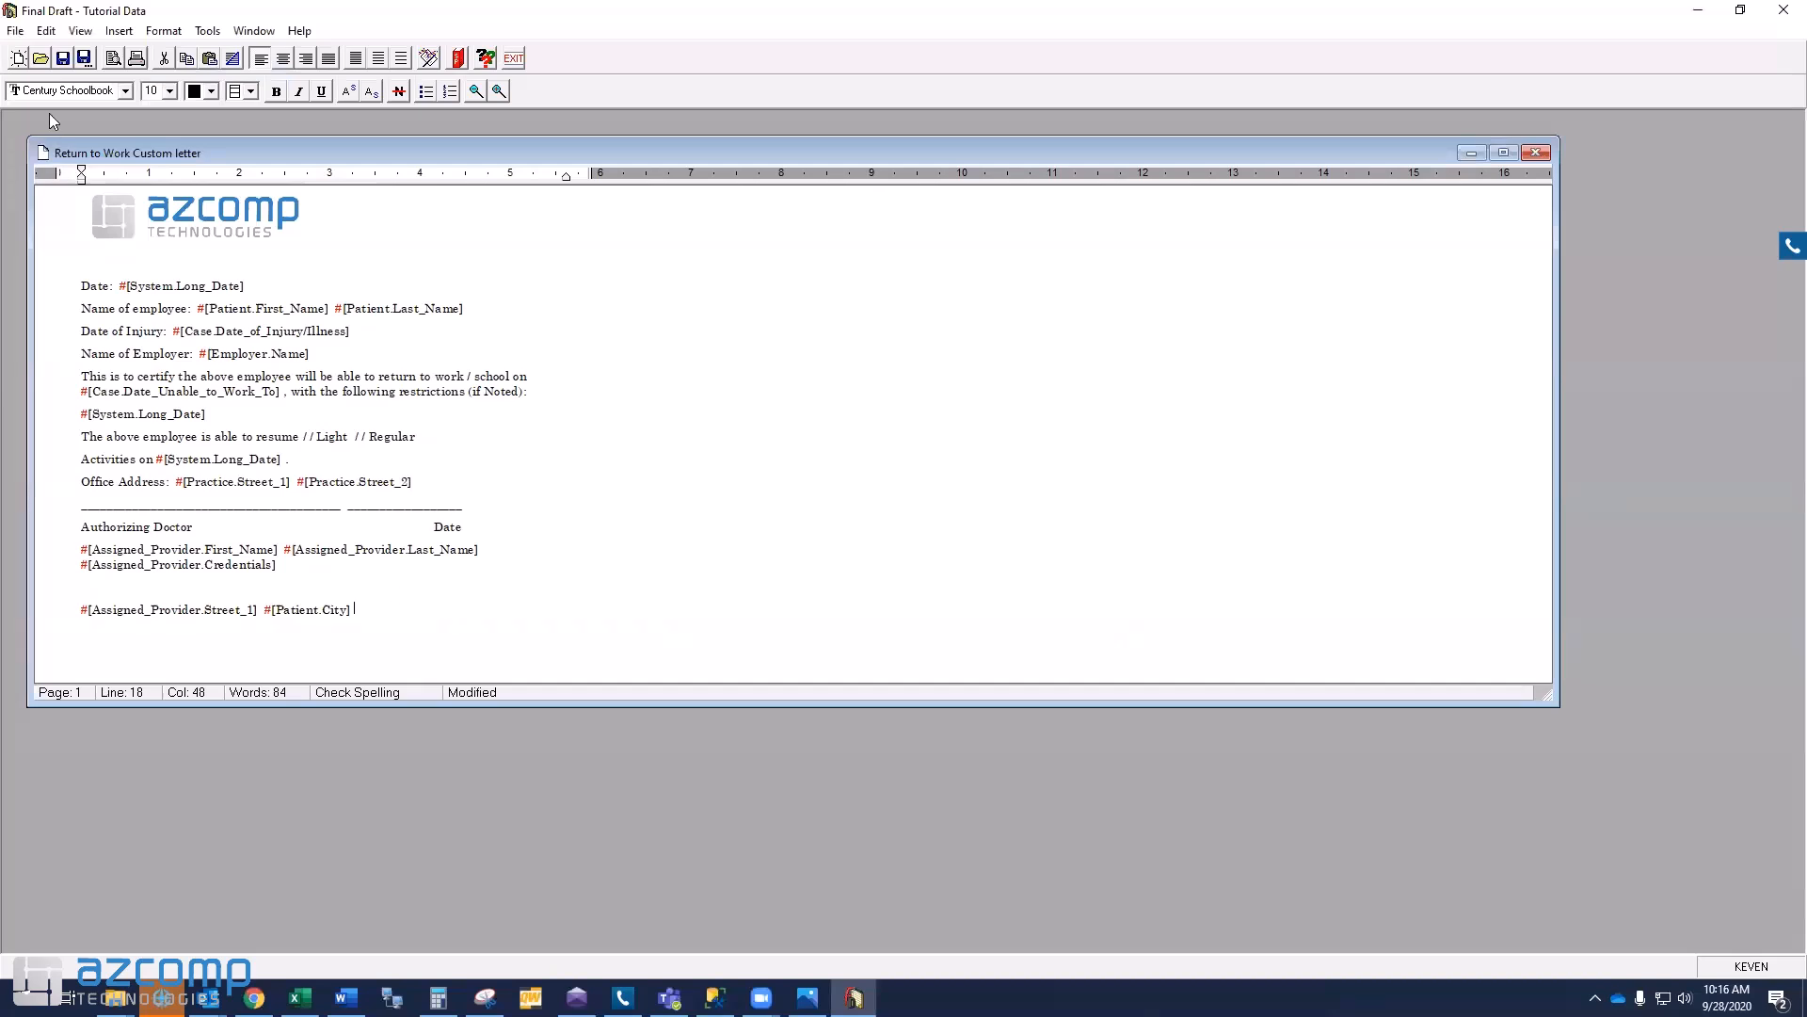
# - Save the edited letter and choose the Return to Work Custom letter for merging
pyautogui.click(63, 59)
pyautogui.click(428, 58)
pyautogui.click(791, 433)
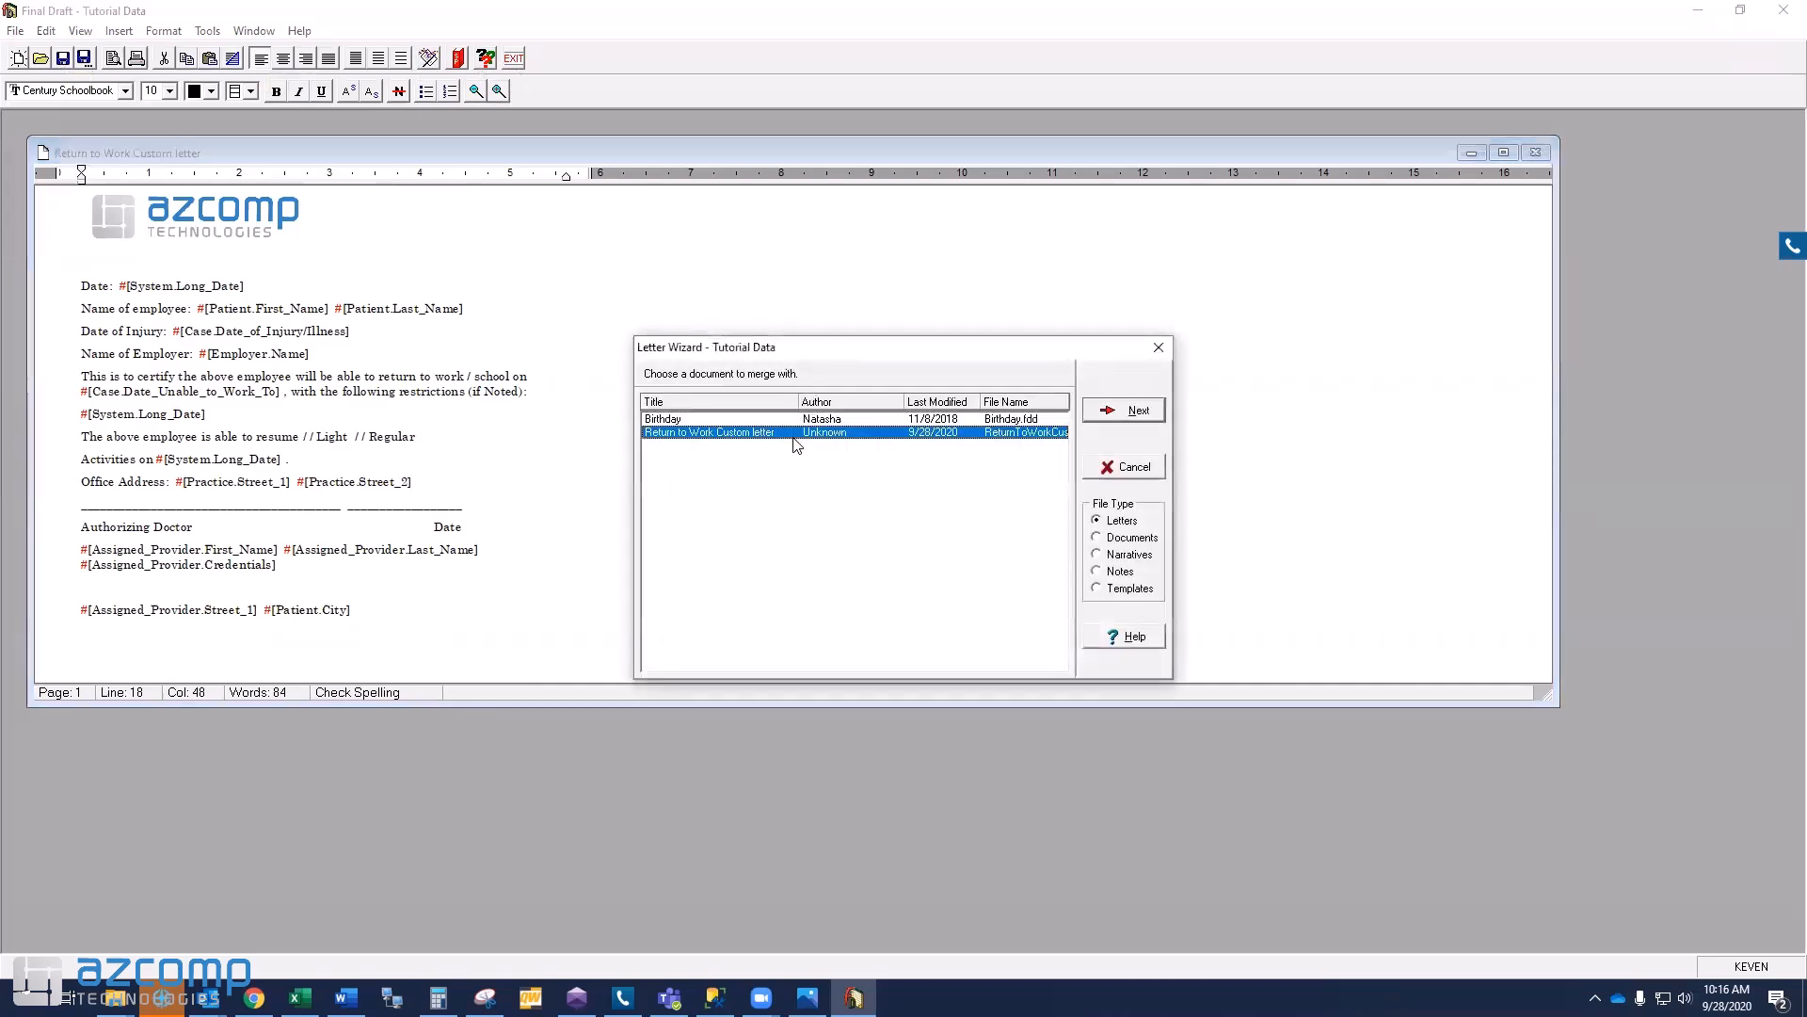
pyautogui.click(1125, 411)
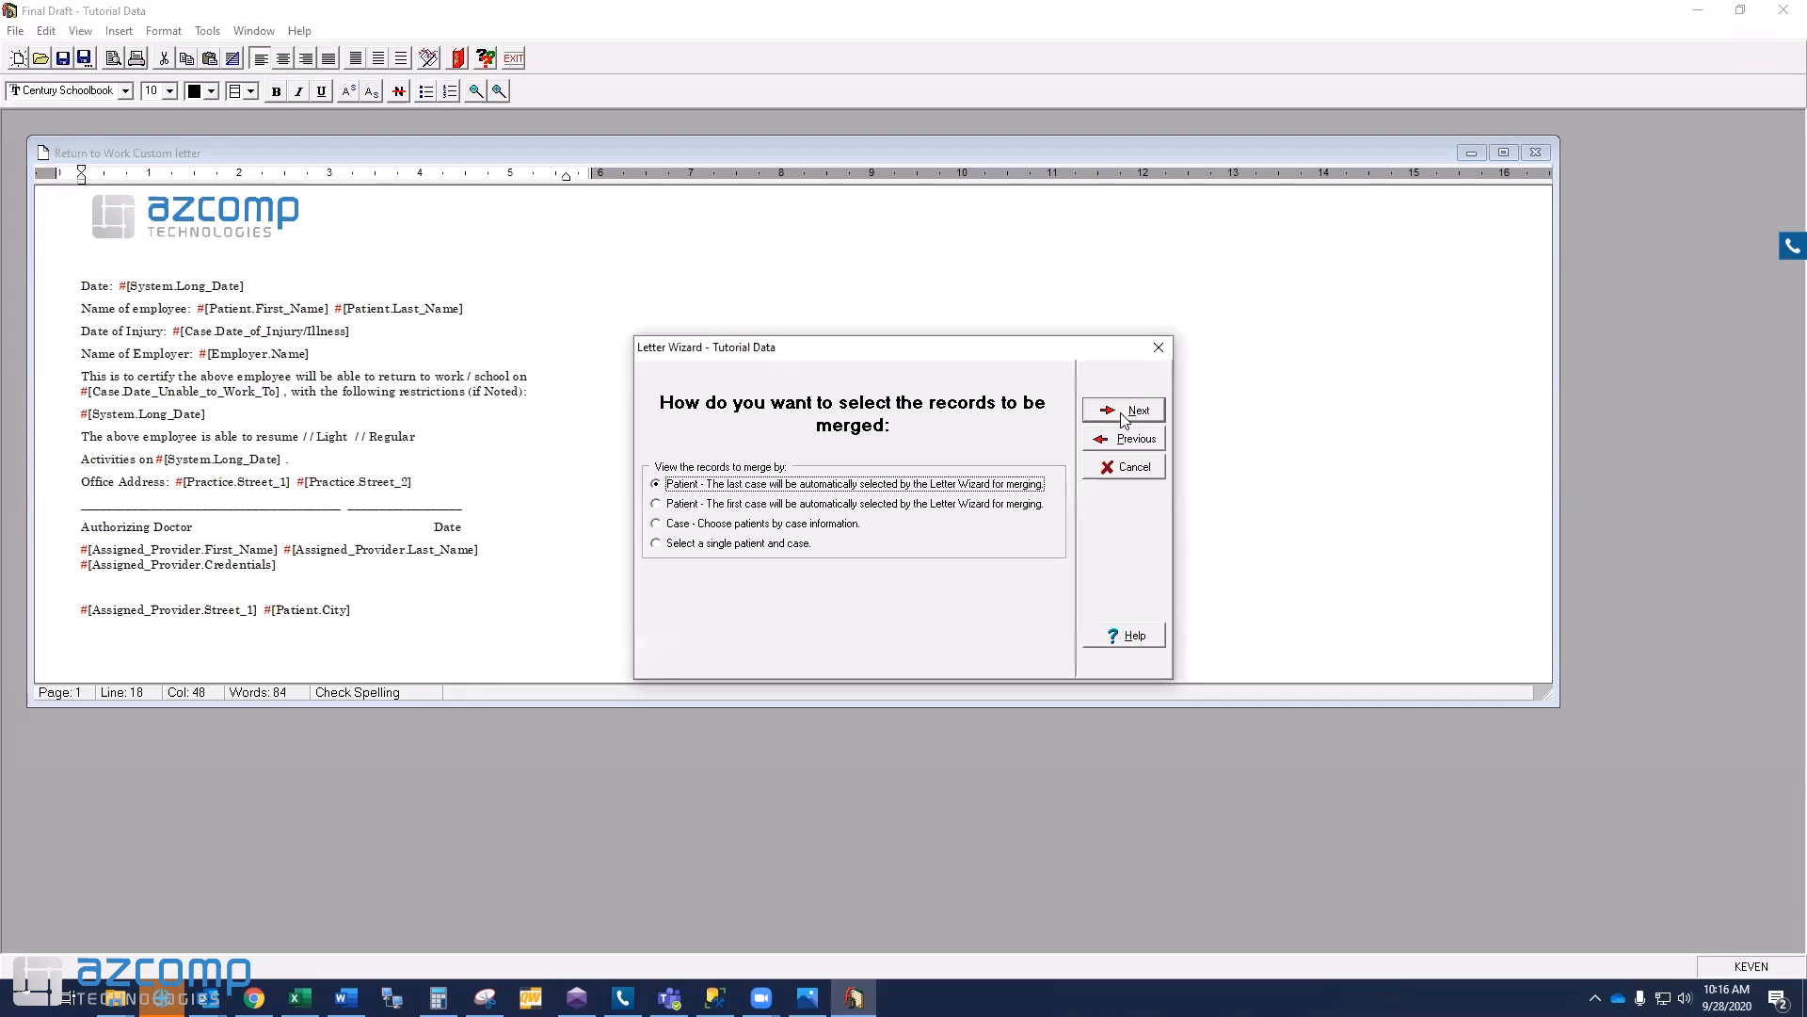
# - Merge it with a single patient's chart and case, and preview the result
pyautogui.click(739, 544)
pyautogui.click(743, 607)
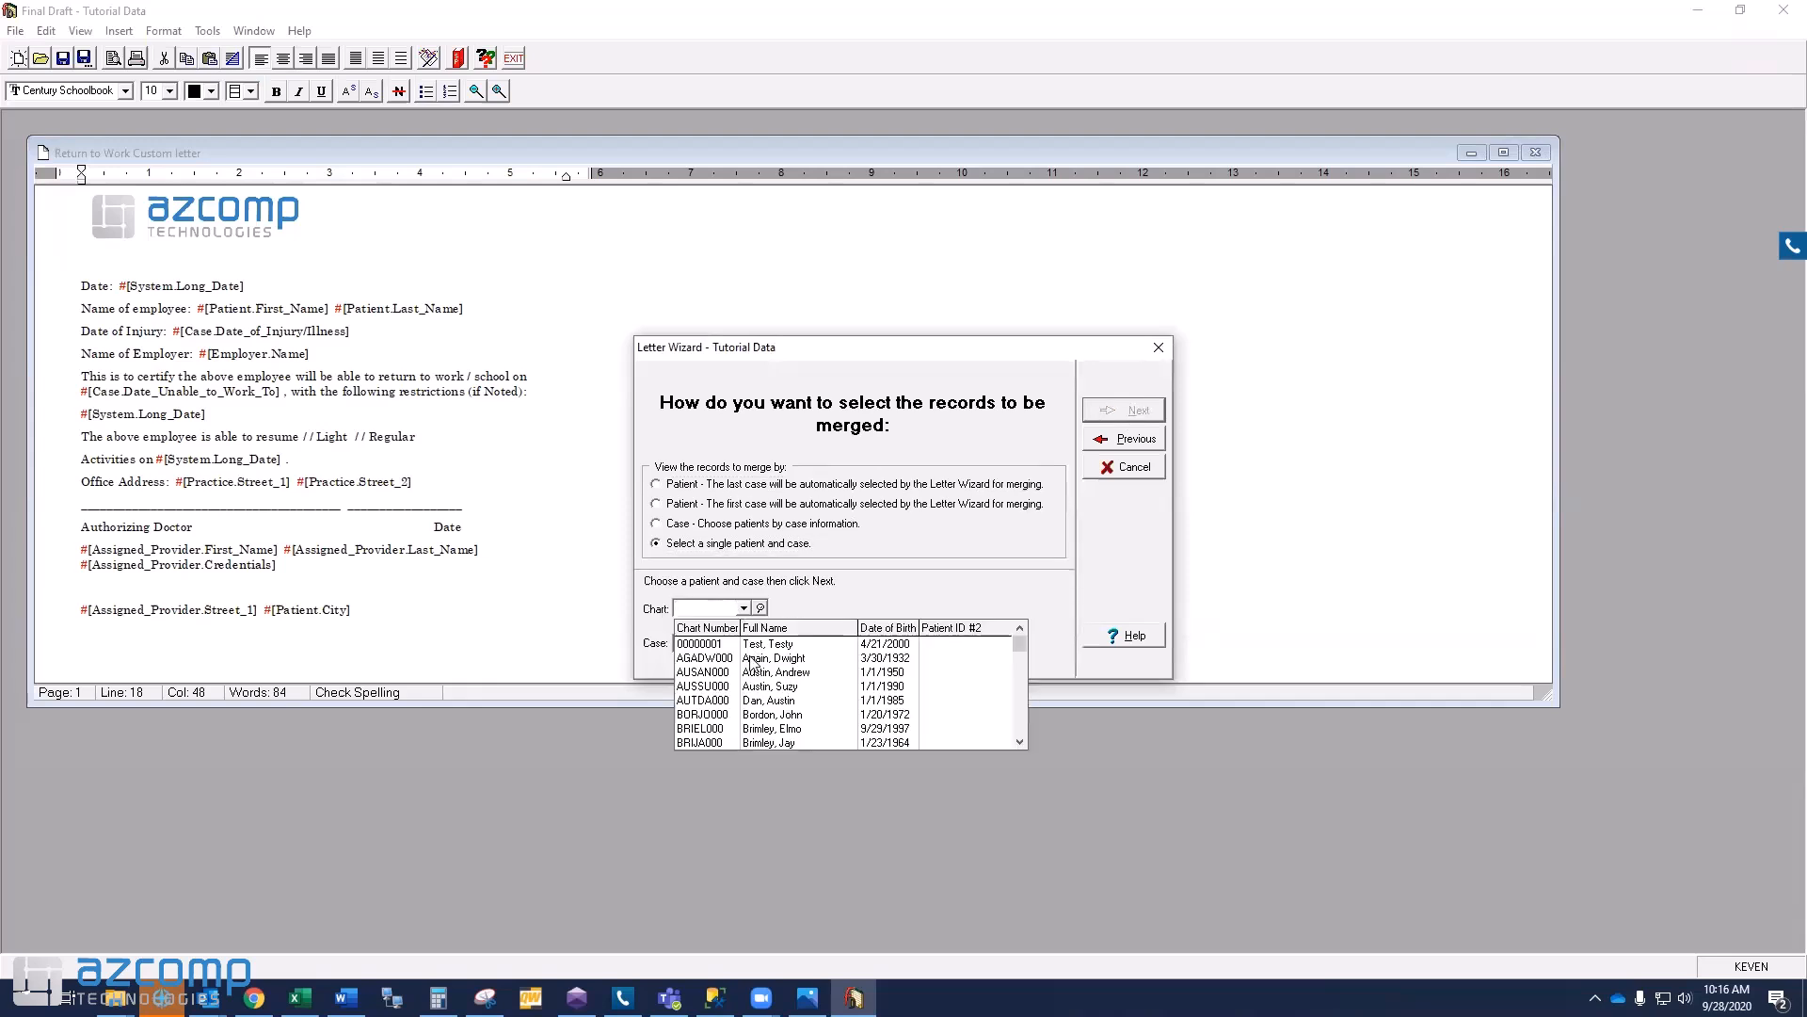
pyautogui.click(753, 659)
pyautogui.click(1120, 411)
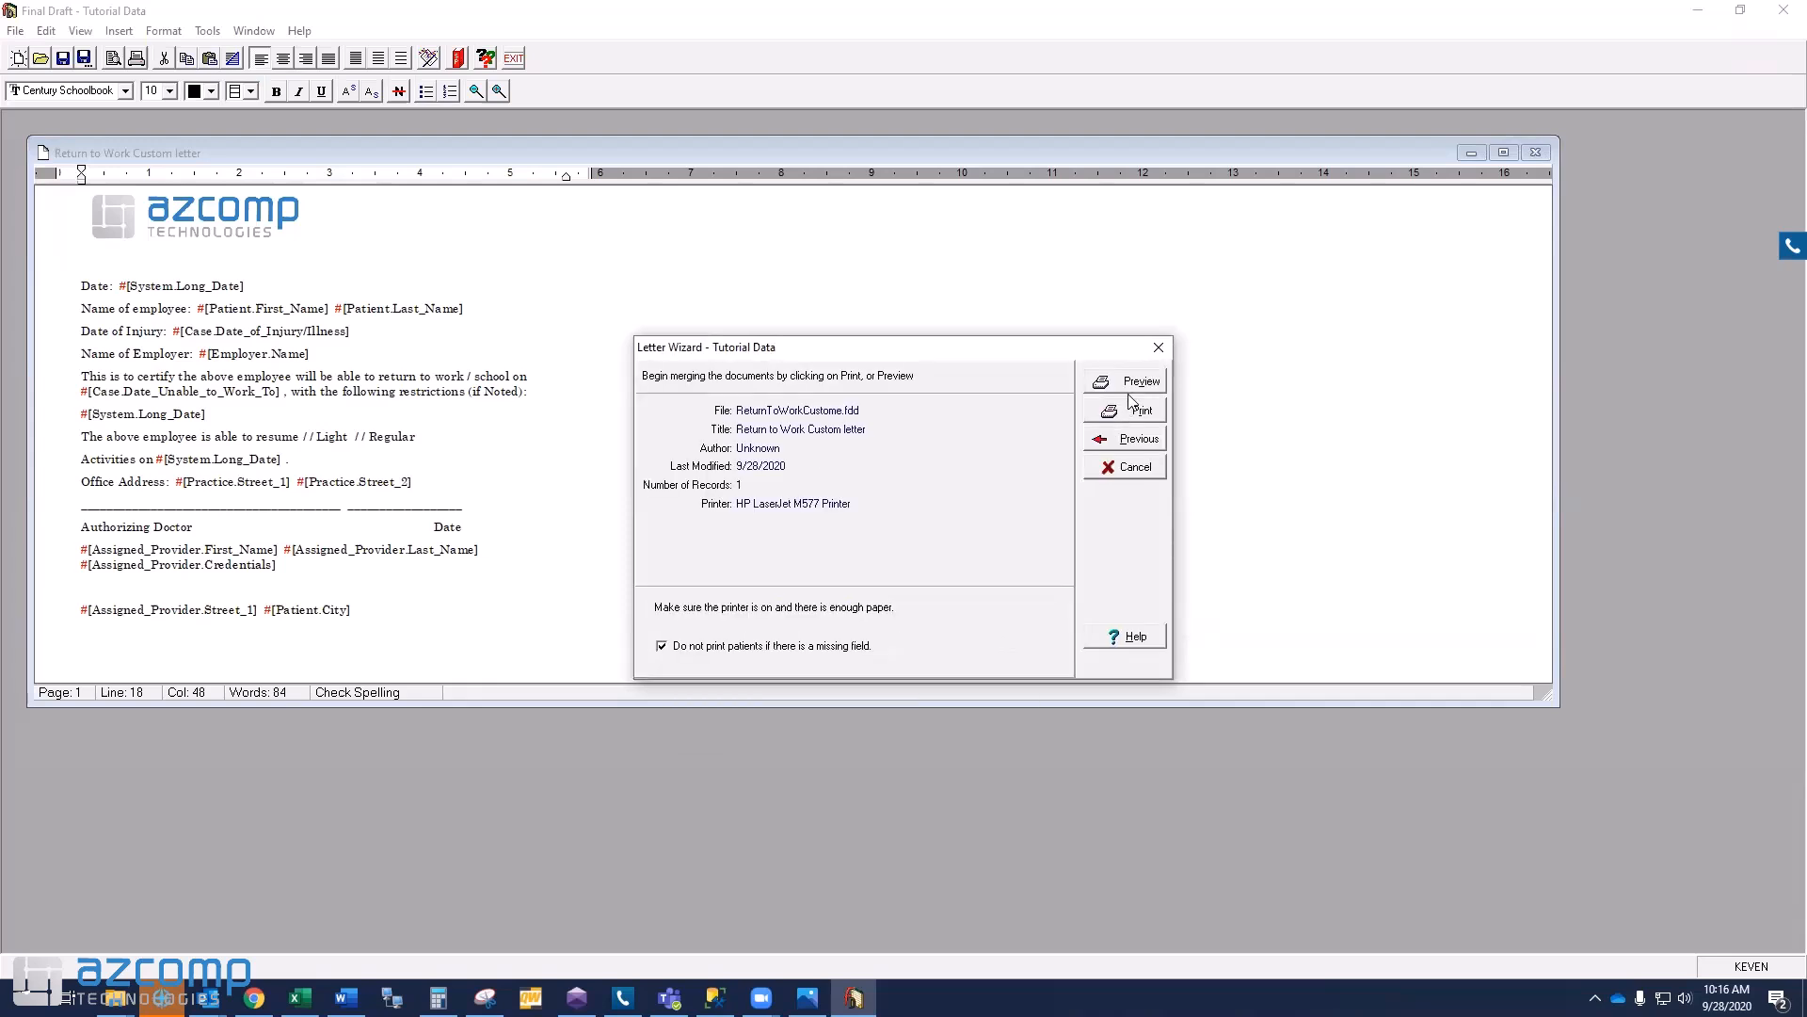
pyautogui.click(1137, 383)
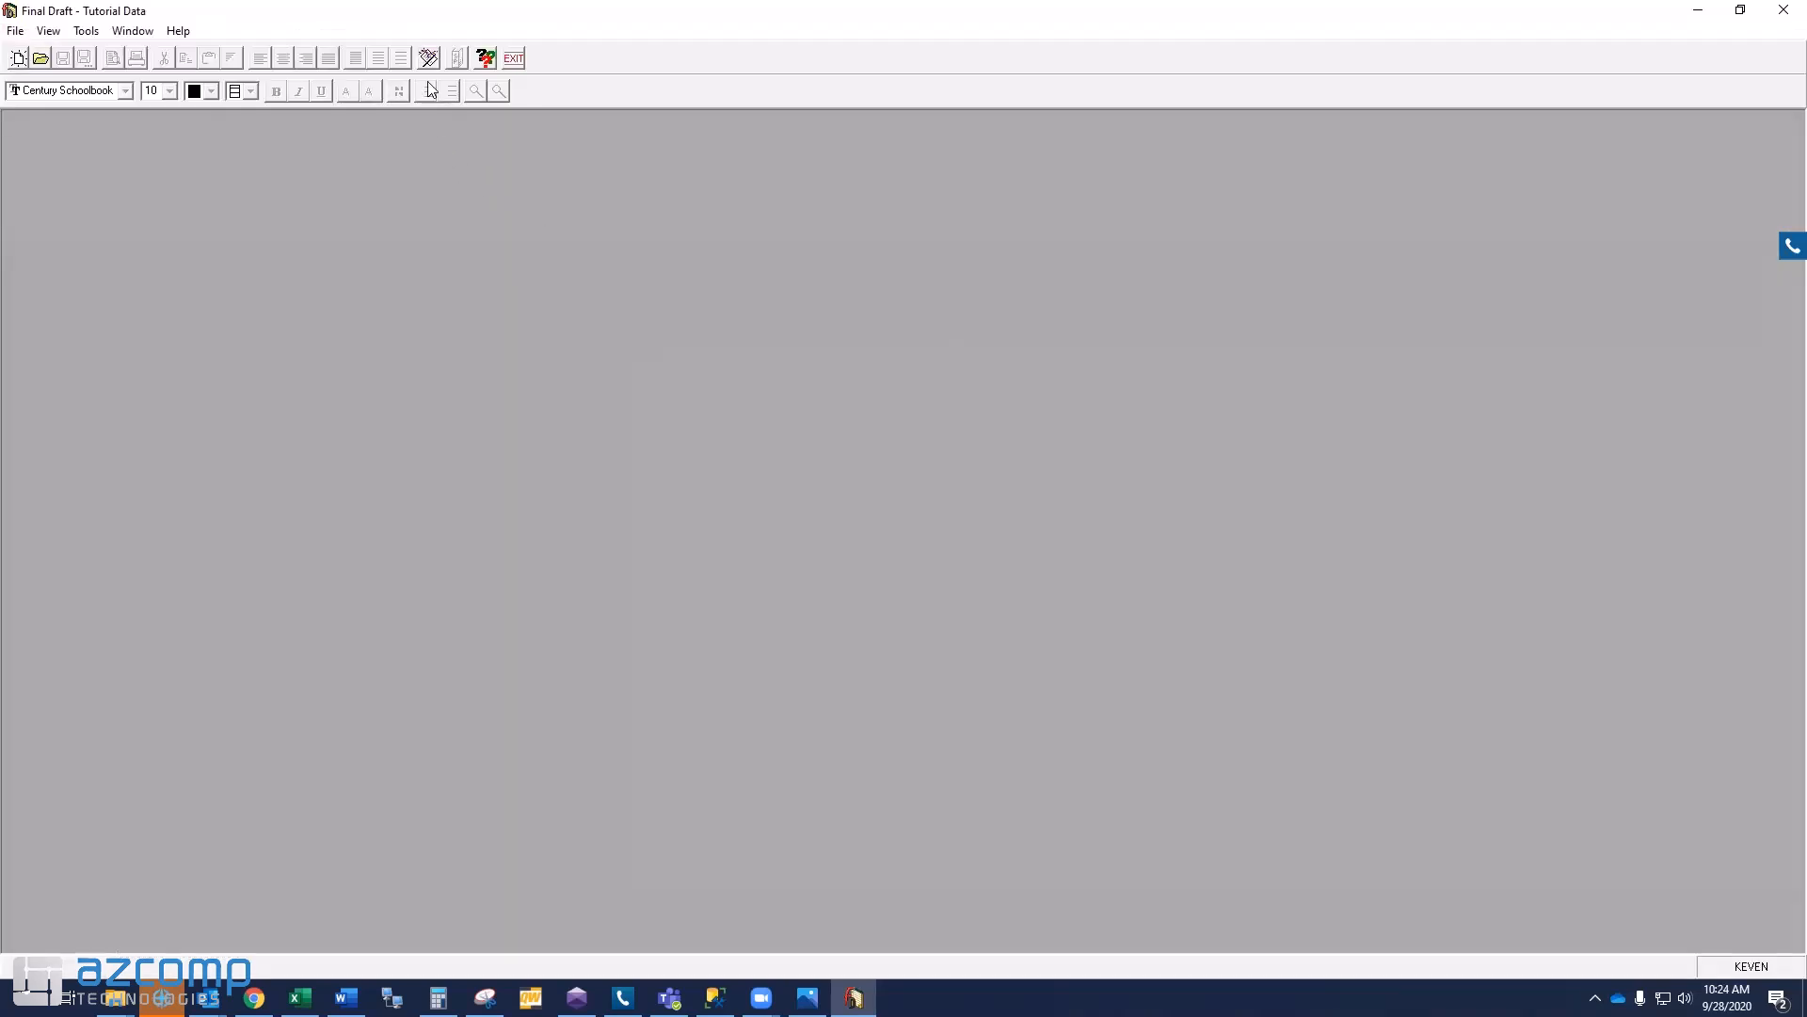
# - Start a merge of the Birthday letter and advance to the patient selection list
pyautogui.click(429, 58)
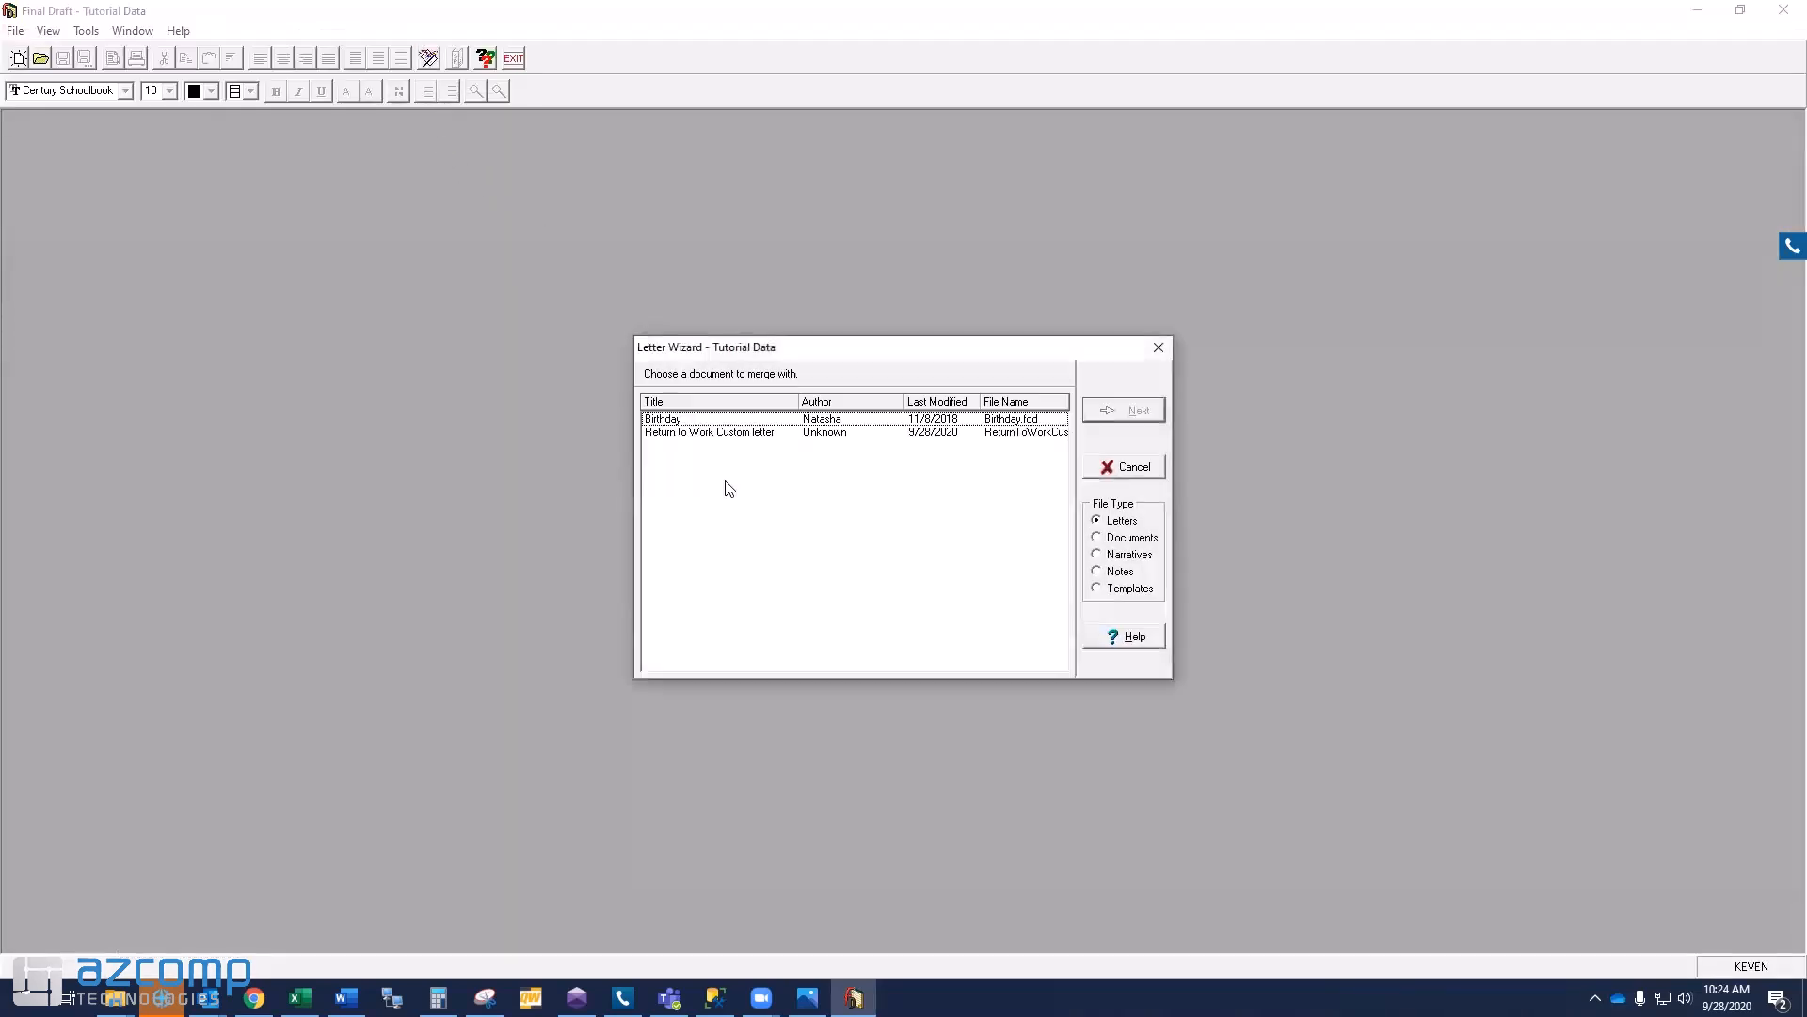
pyautogui.click(736, 420)
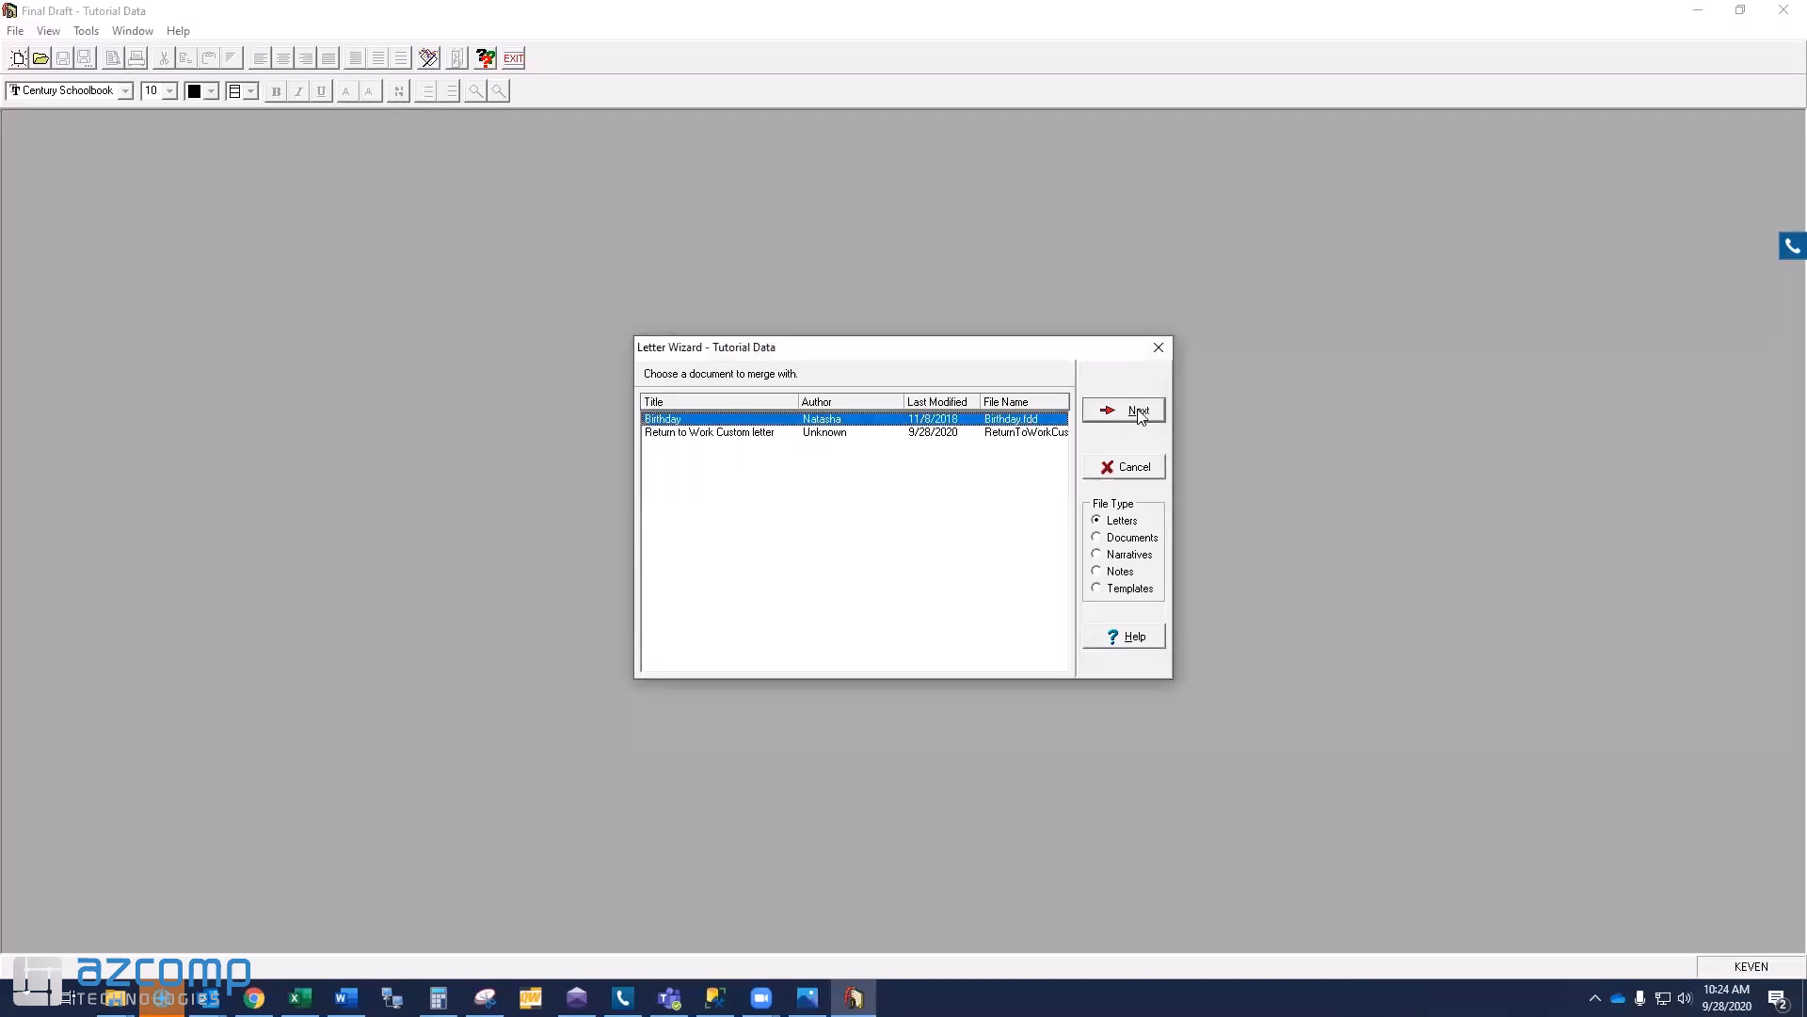
pyautogui.click(1139, 412)
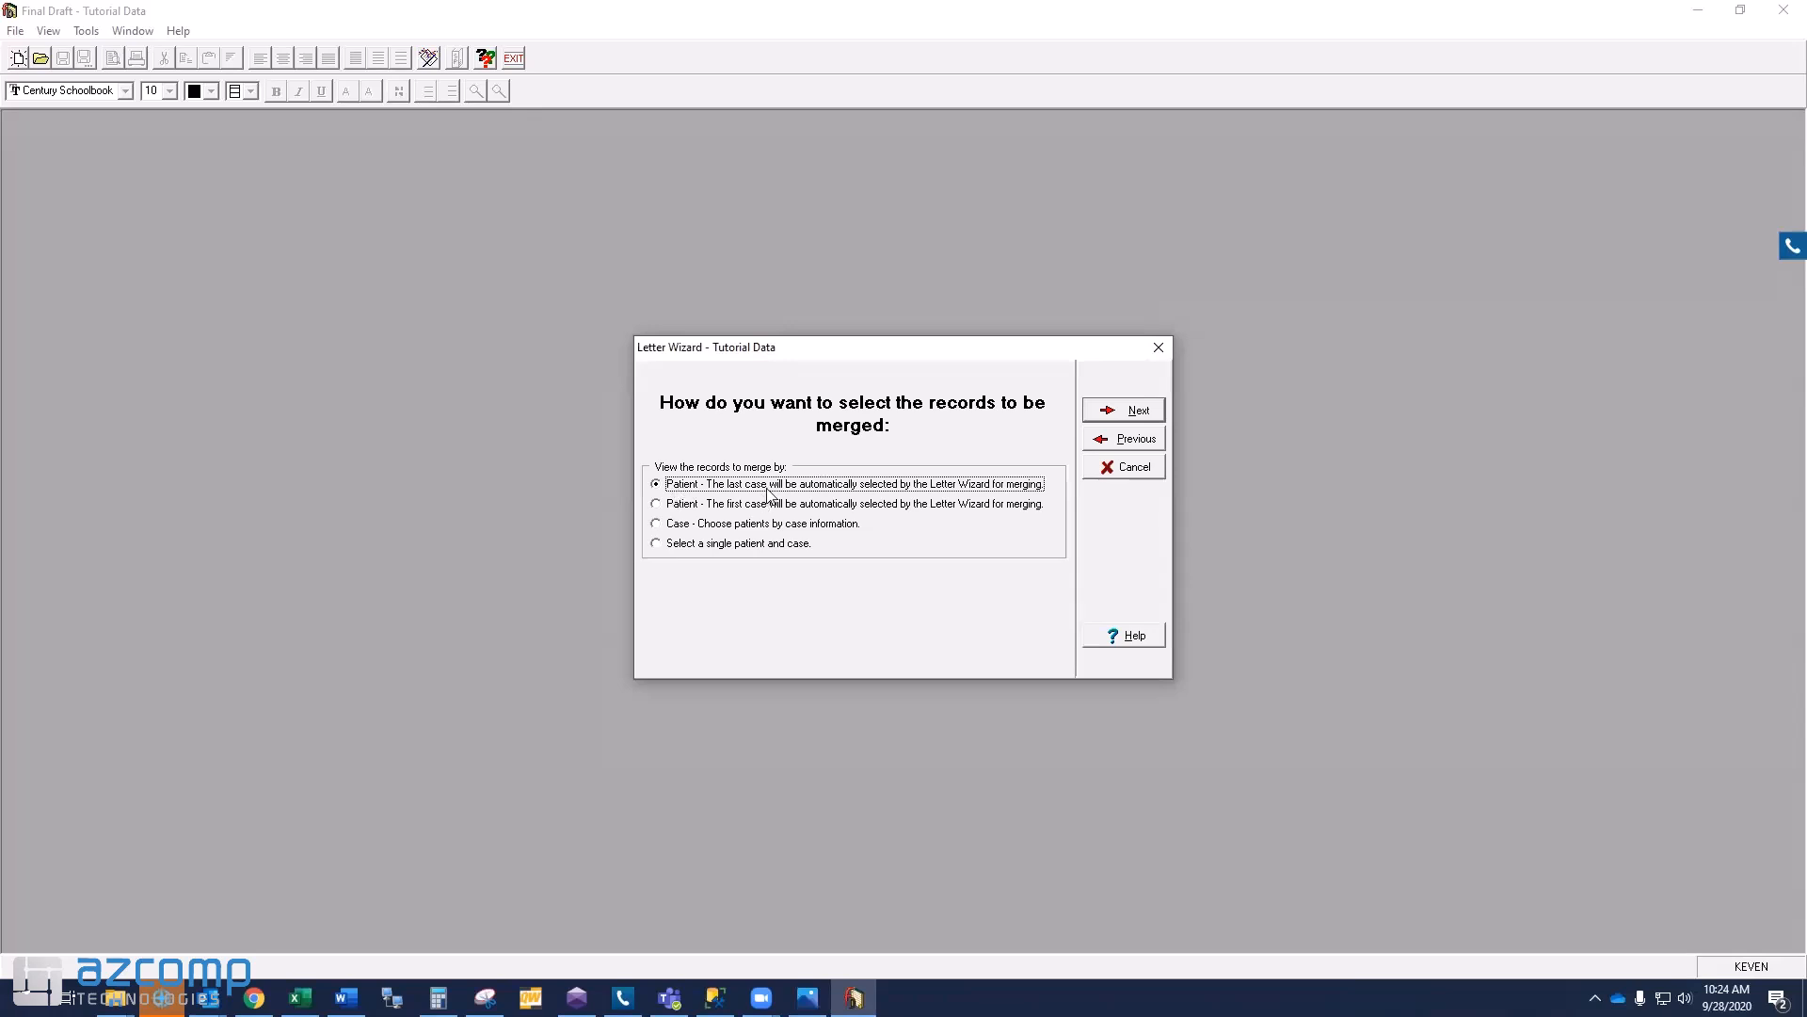
pyautogui.click(1122, 414)
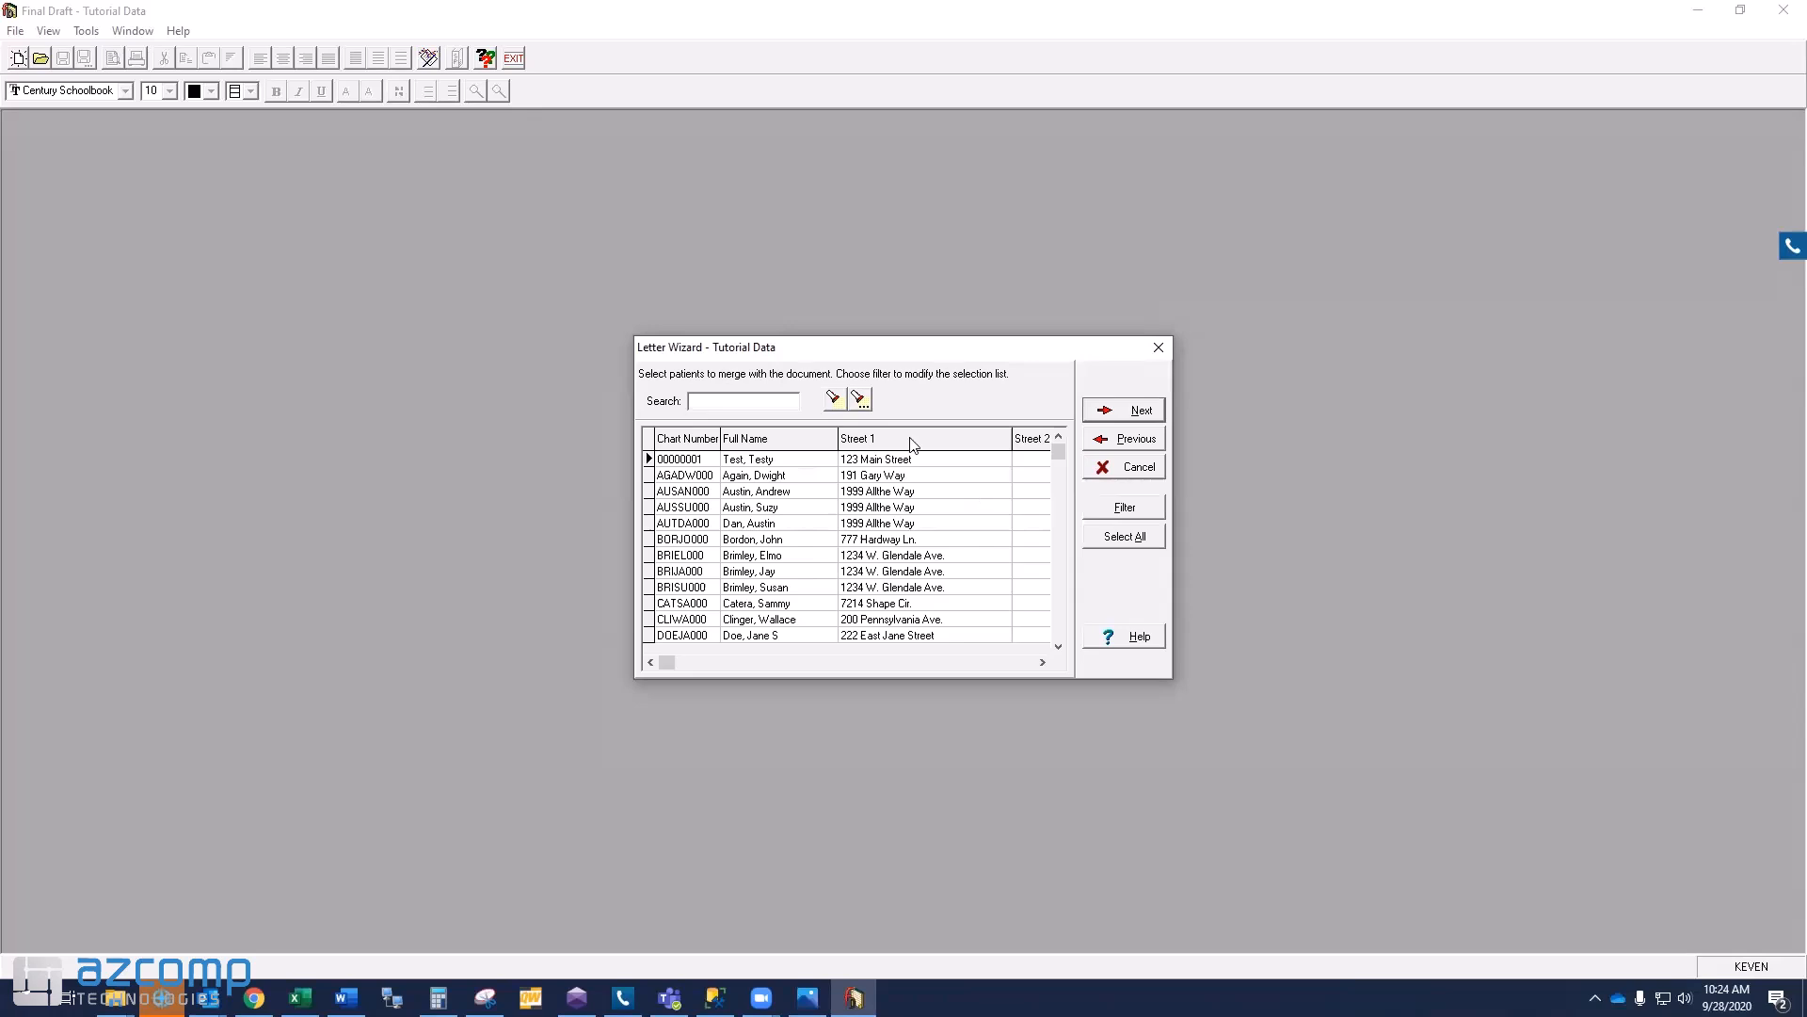
# - Filter patients by Date of Birth, month only, matching 05
pyautogui.click(1125, 509)
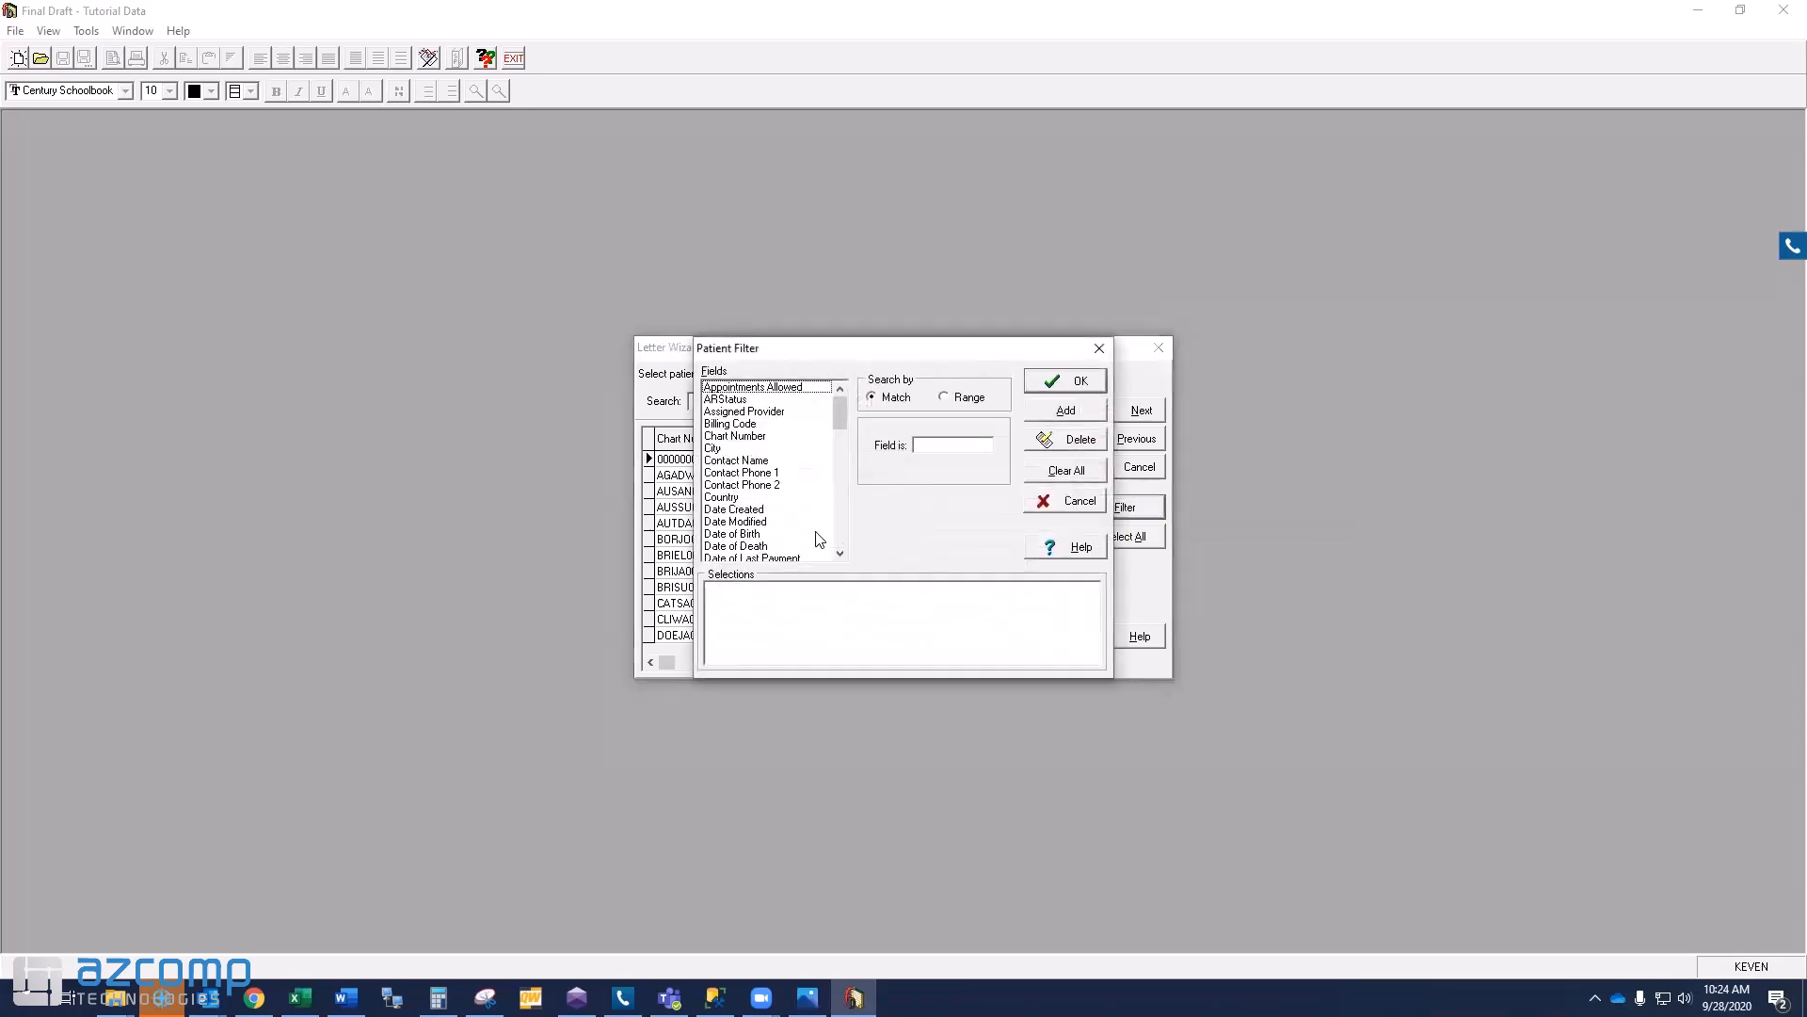
pyautogui.click(753, 535)
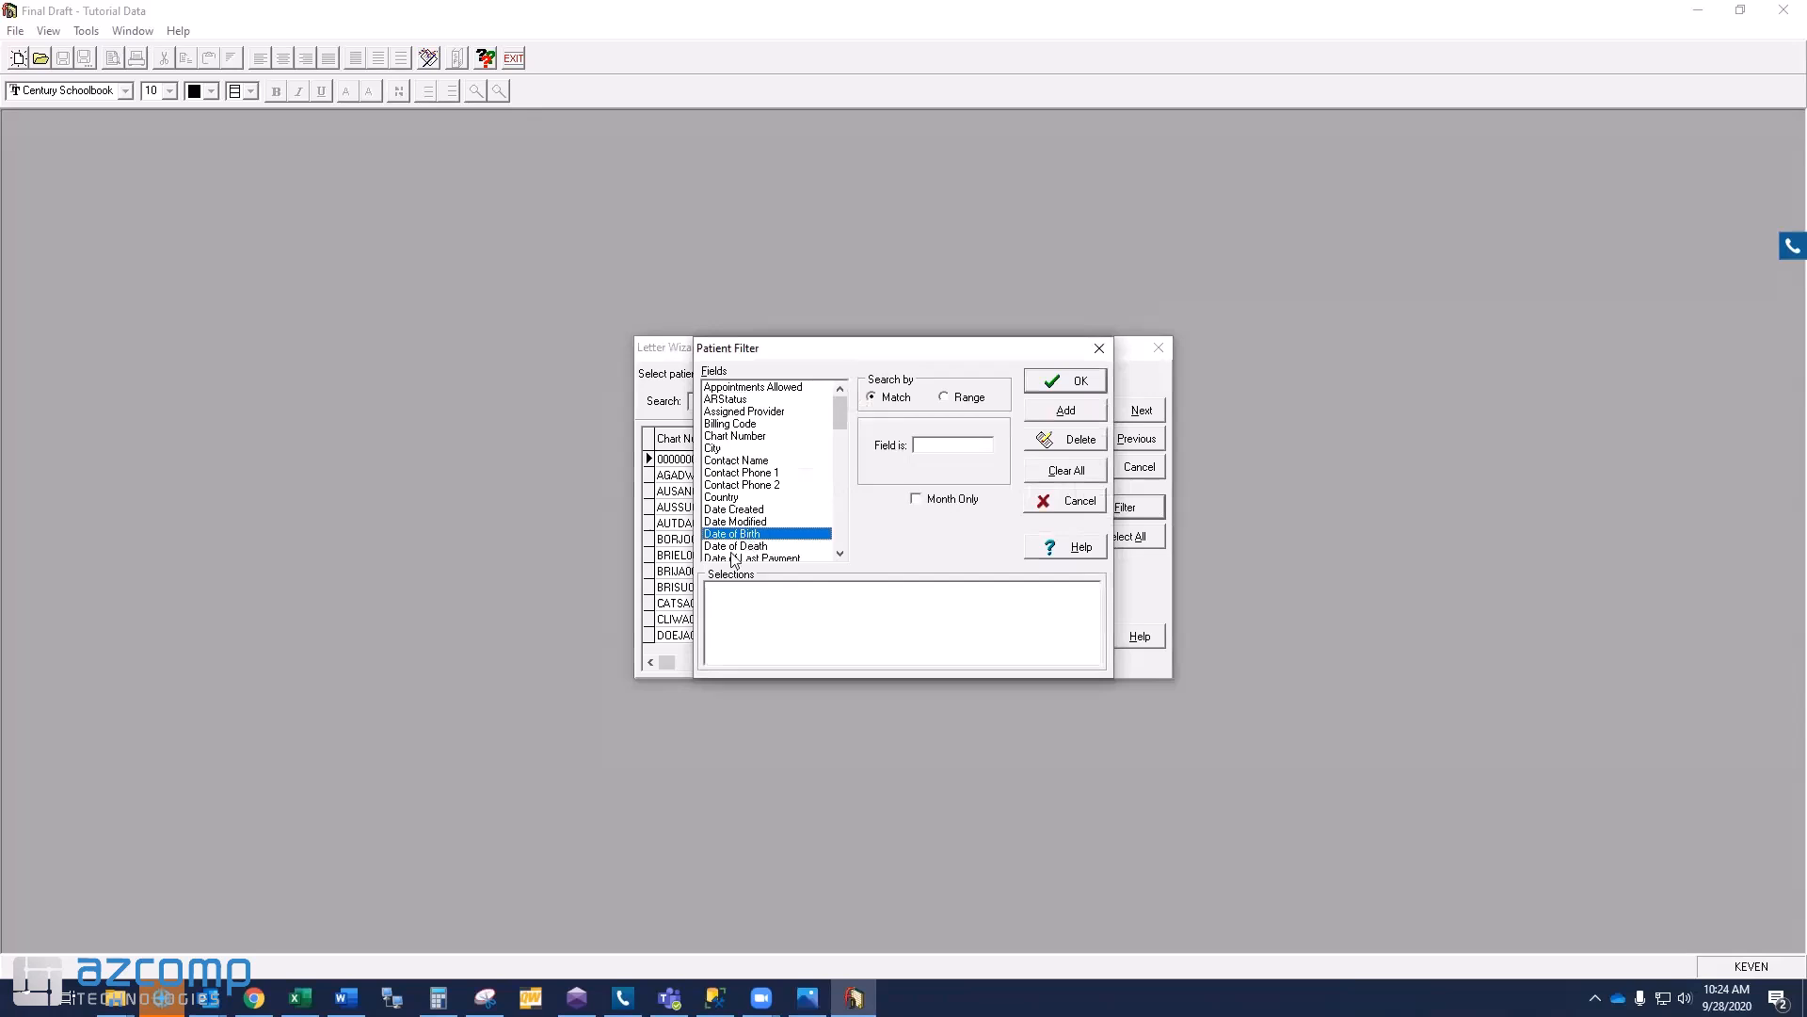
pyautogui.click(918, 500)
pyautogui.click(941, 448)
pyautogui.write('05')
pyautogui.click(1050, 386)
pyautogui.click(868, 539)
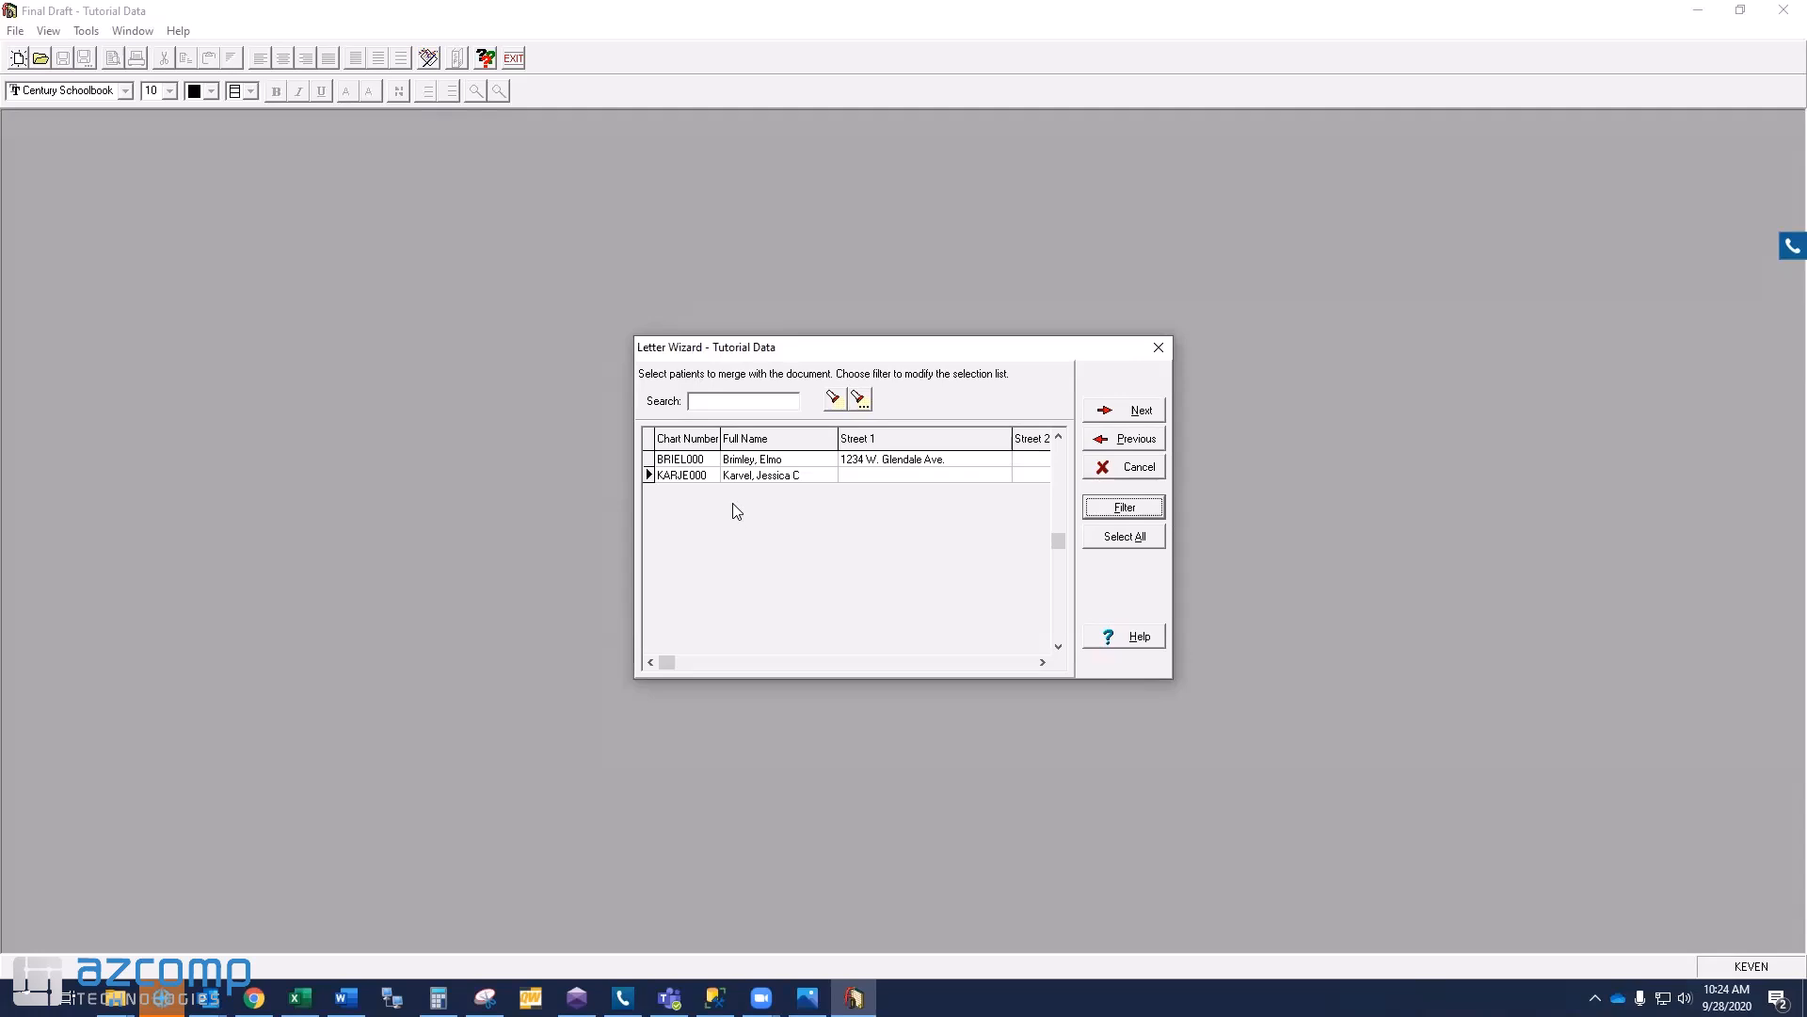
# - Select both filtered patients, preview the merged Birthday letters, and show page 2
pyautogui.click(1145, 411)
pyautogui.click(1127, 539)
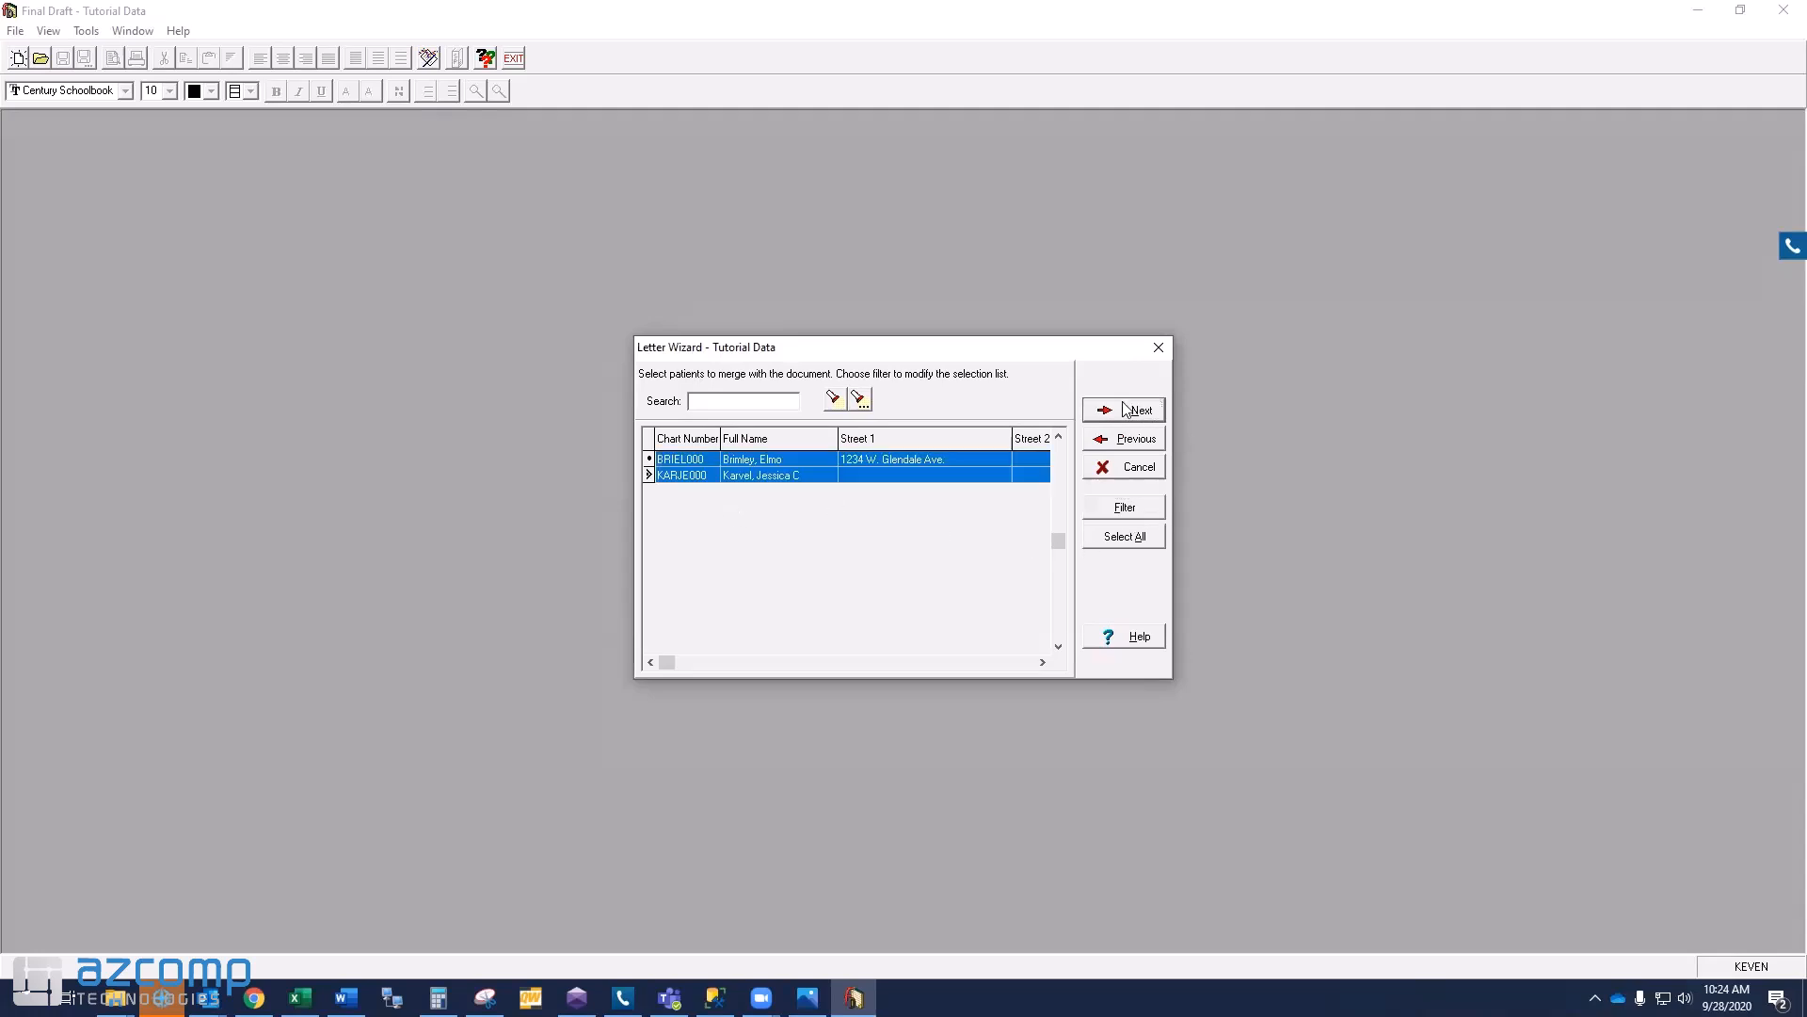
pyautogui.click(1134, 410)
pyautogui.click(1133, 378)
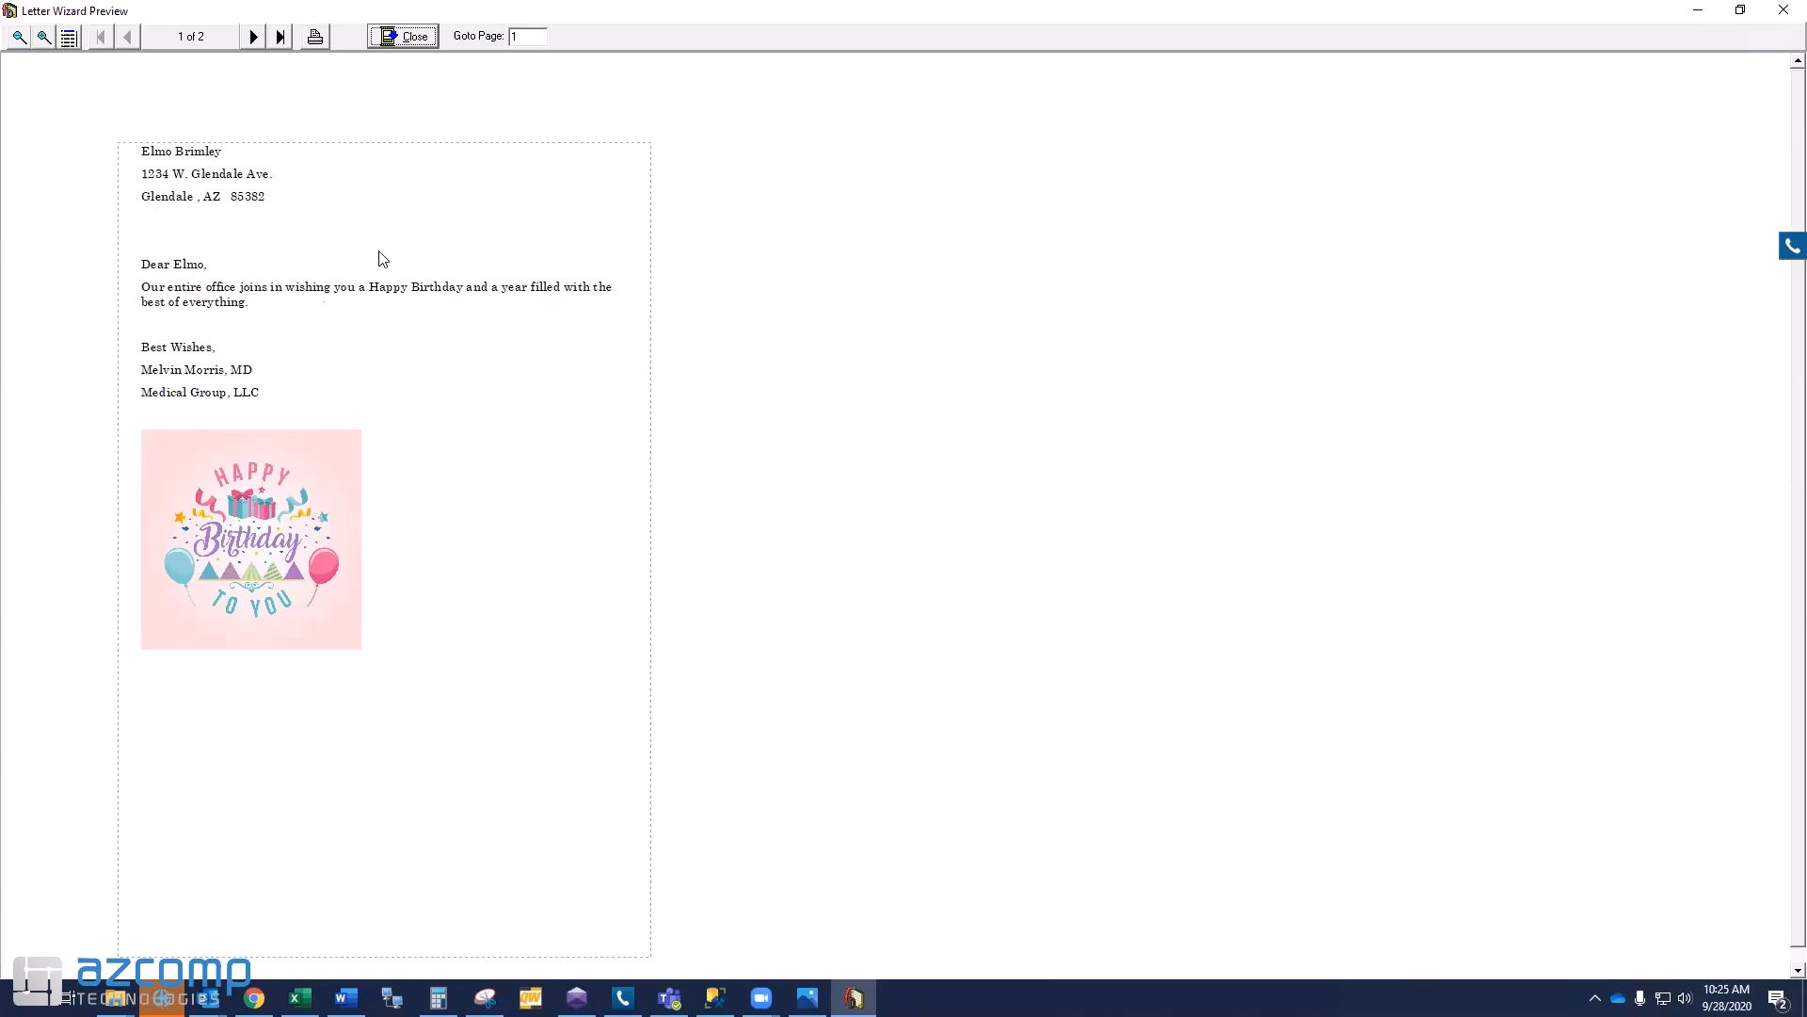
pyautogui.click(252, 36)
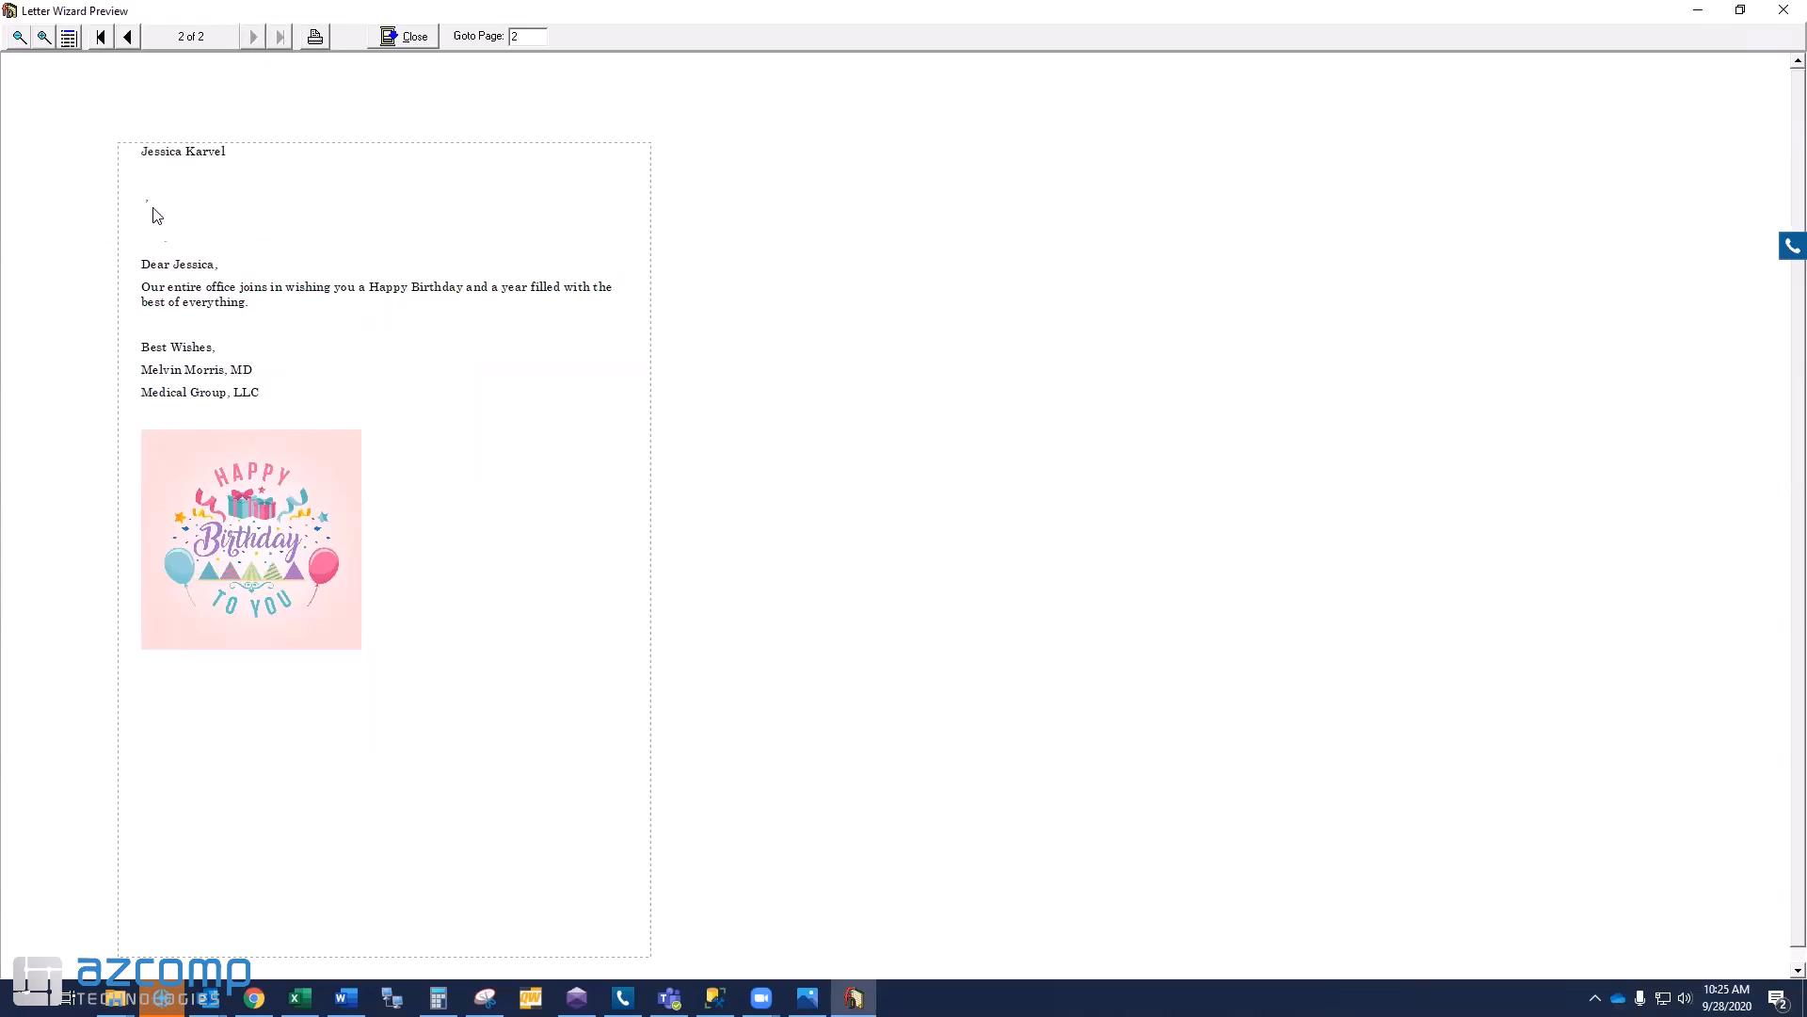